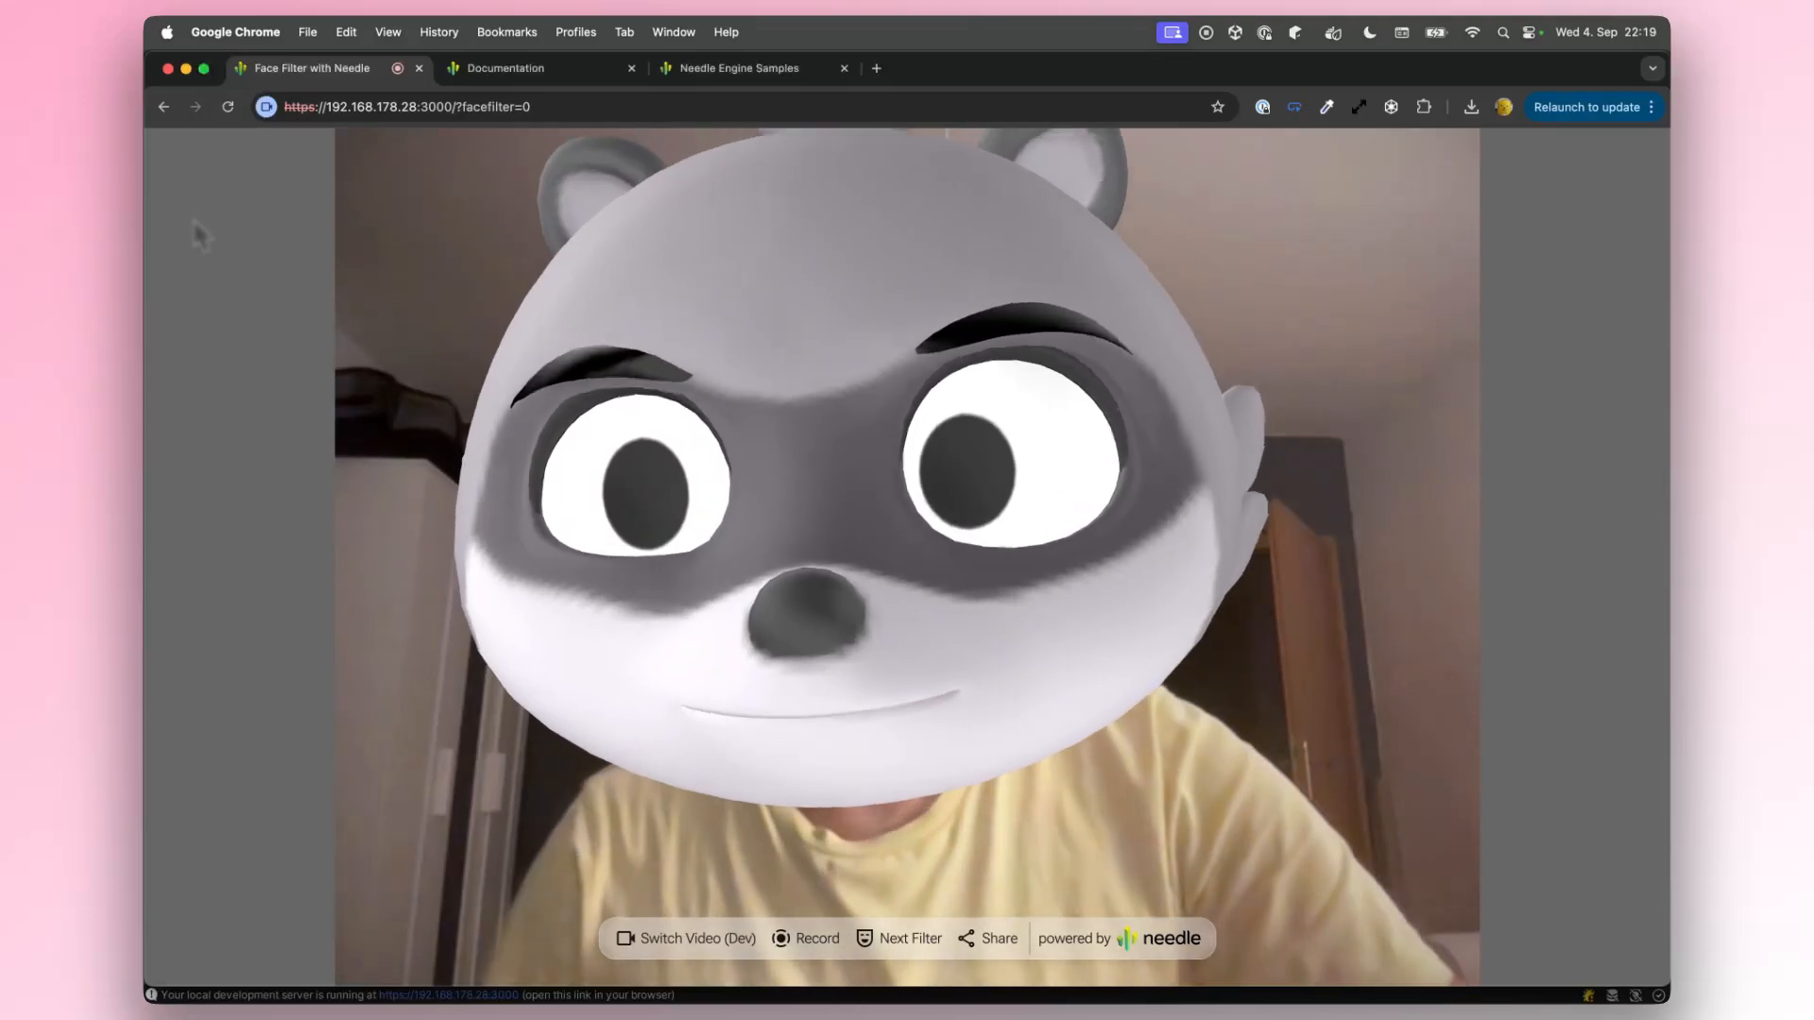
# Switch to the Needle Engine Samples page and load samples.needle.tools there
pyautogui.click(773, 68)
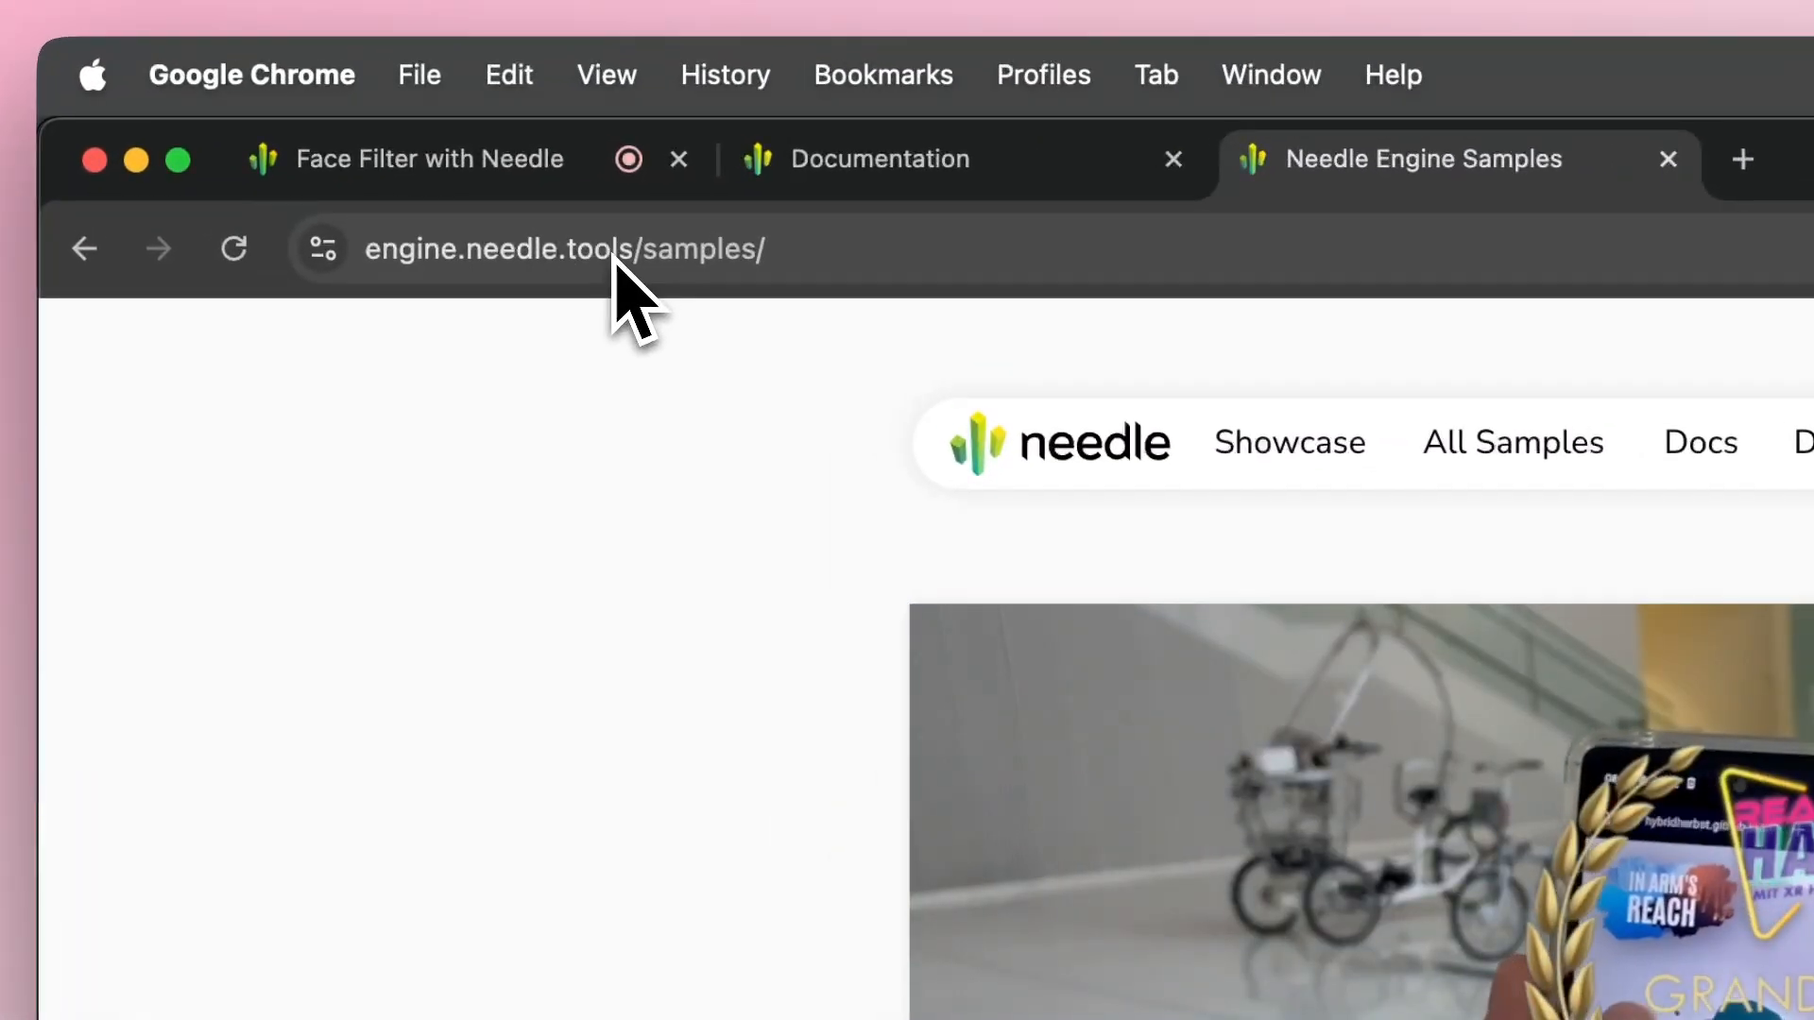
pyautogui.doubleClick(712, 263)
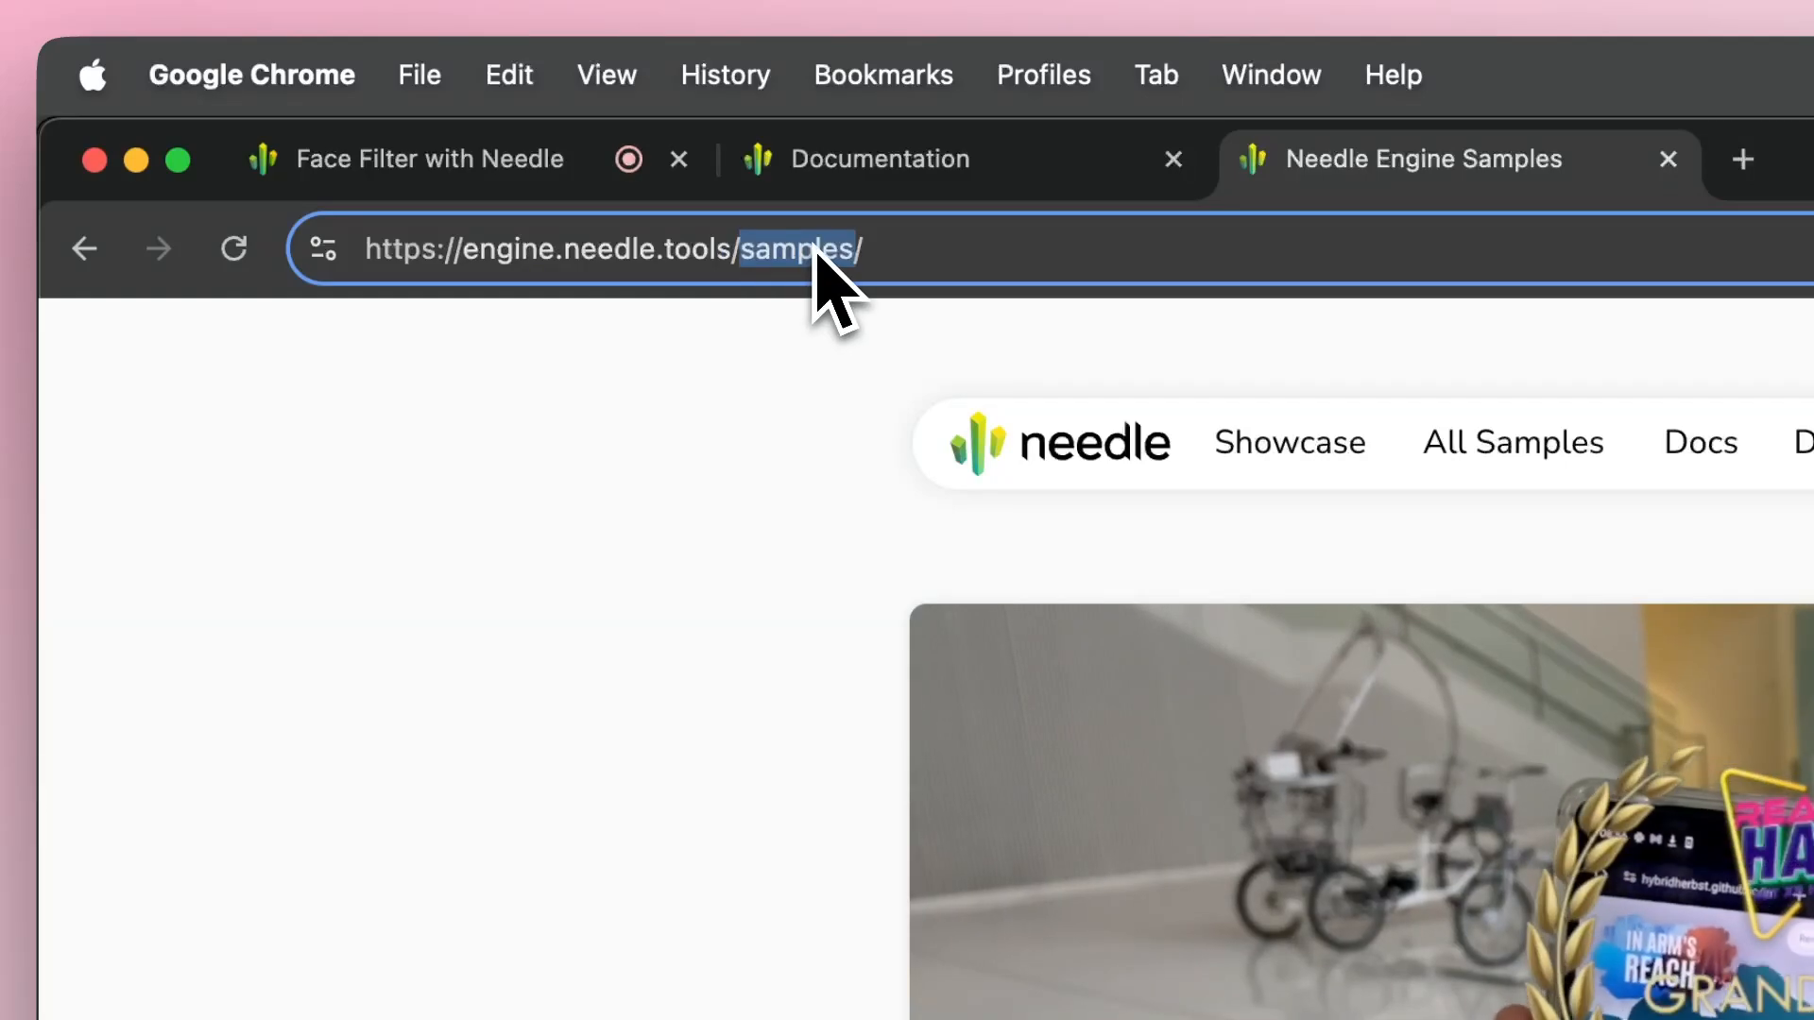
pyautogui.press('super+a')
pyautogui.write('samples.')
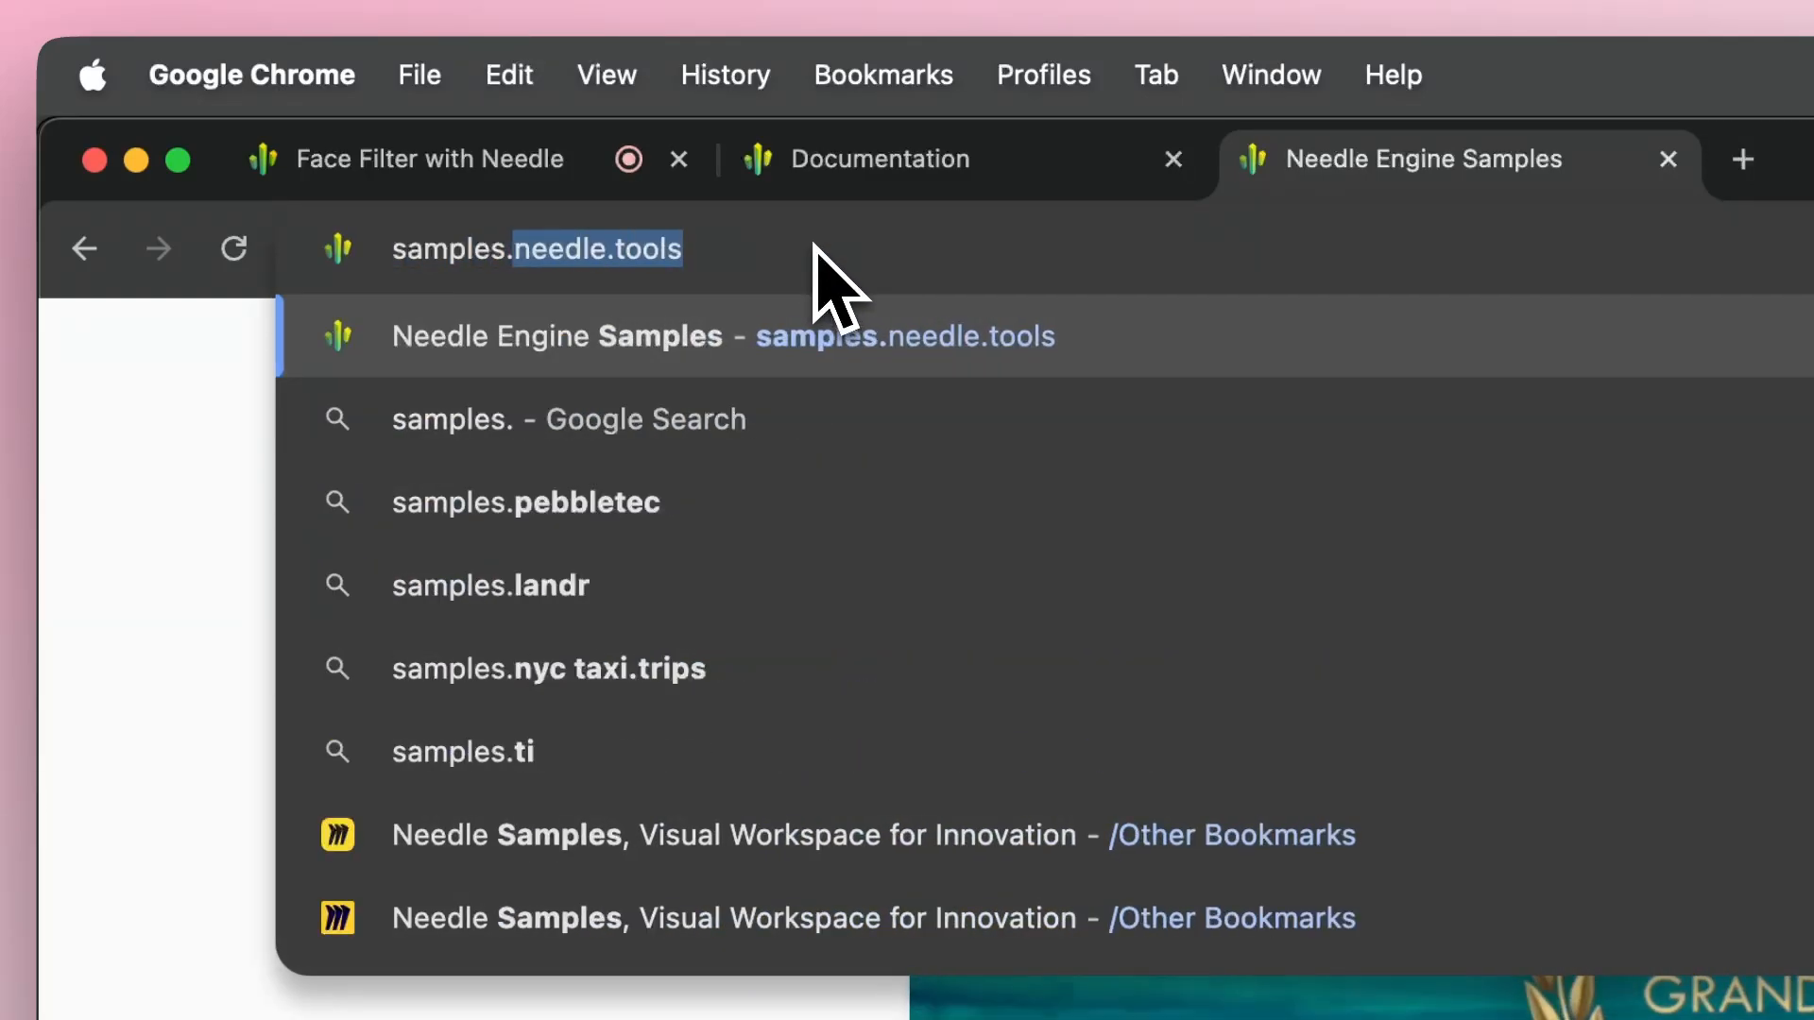
pyautogui.press('Return')
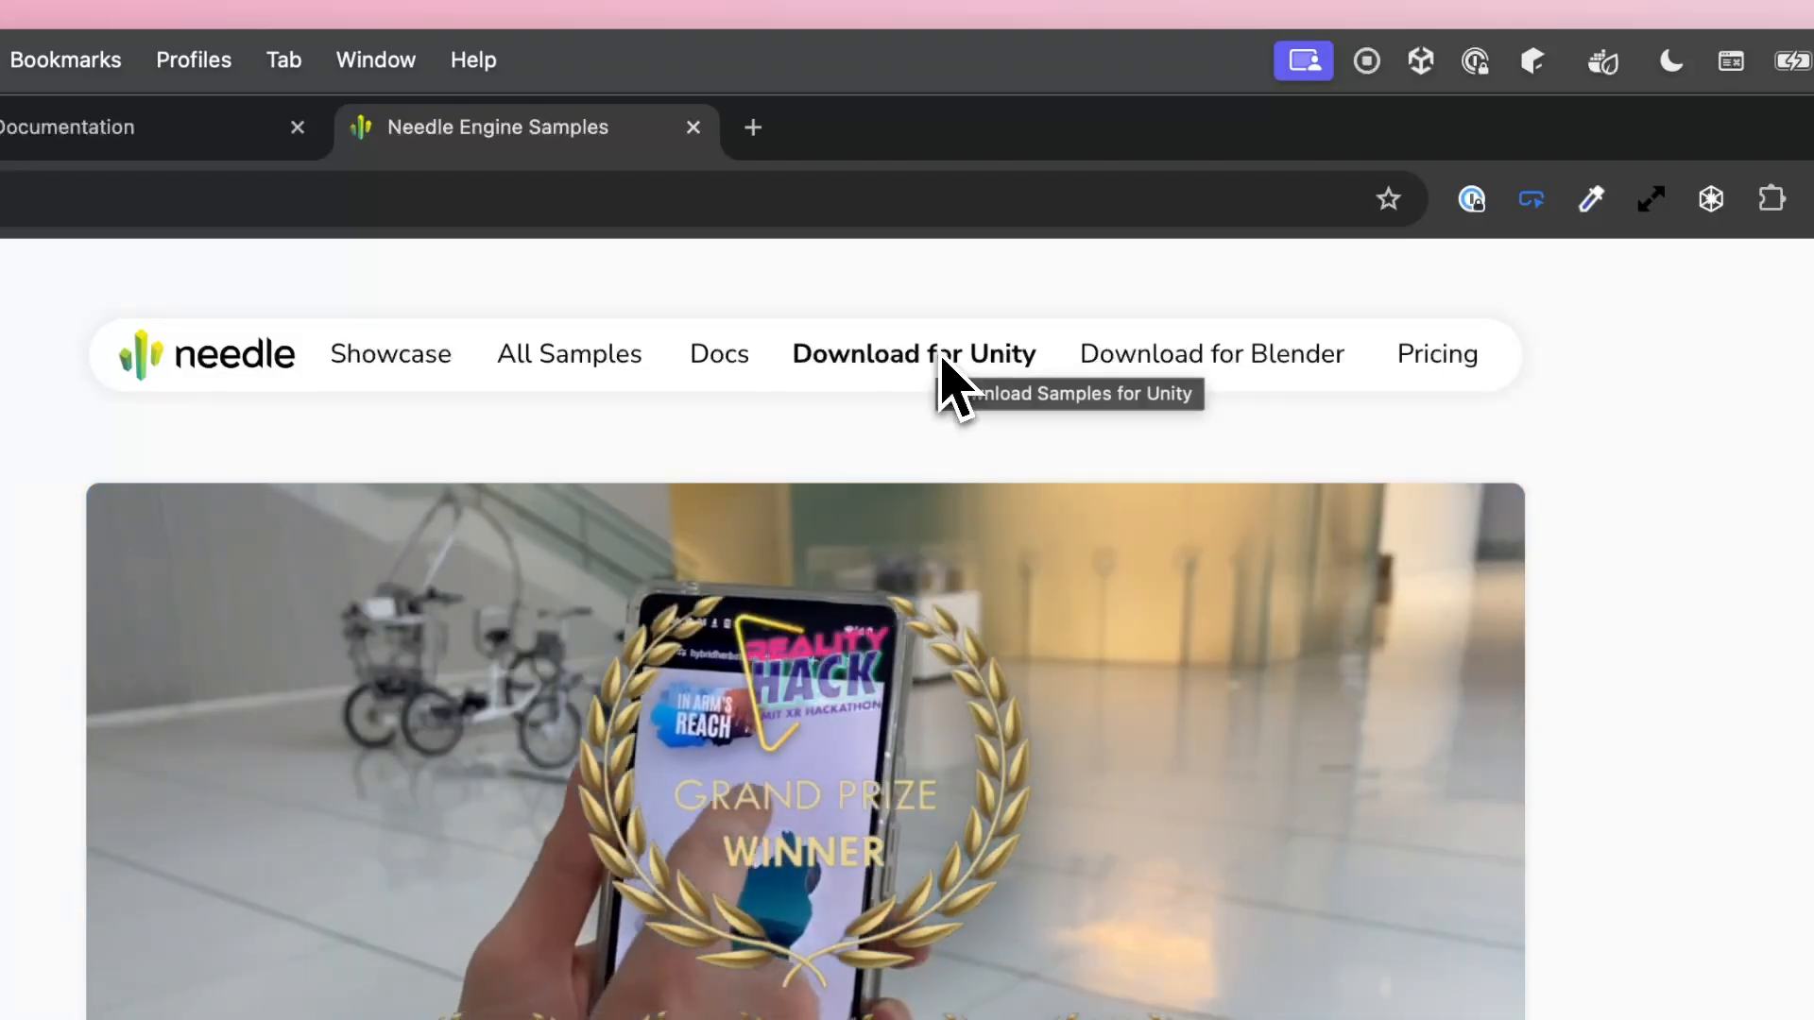
# Find the Face Filter sample among the online samples and open it
pyautogui.scroll(-10, 939, 466)
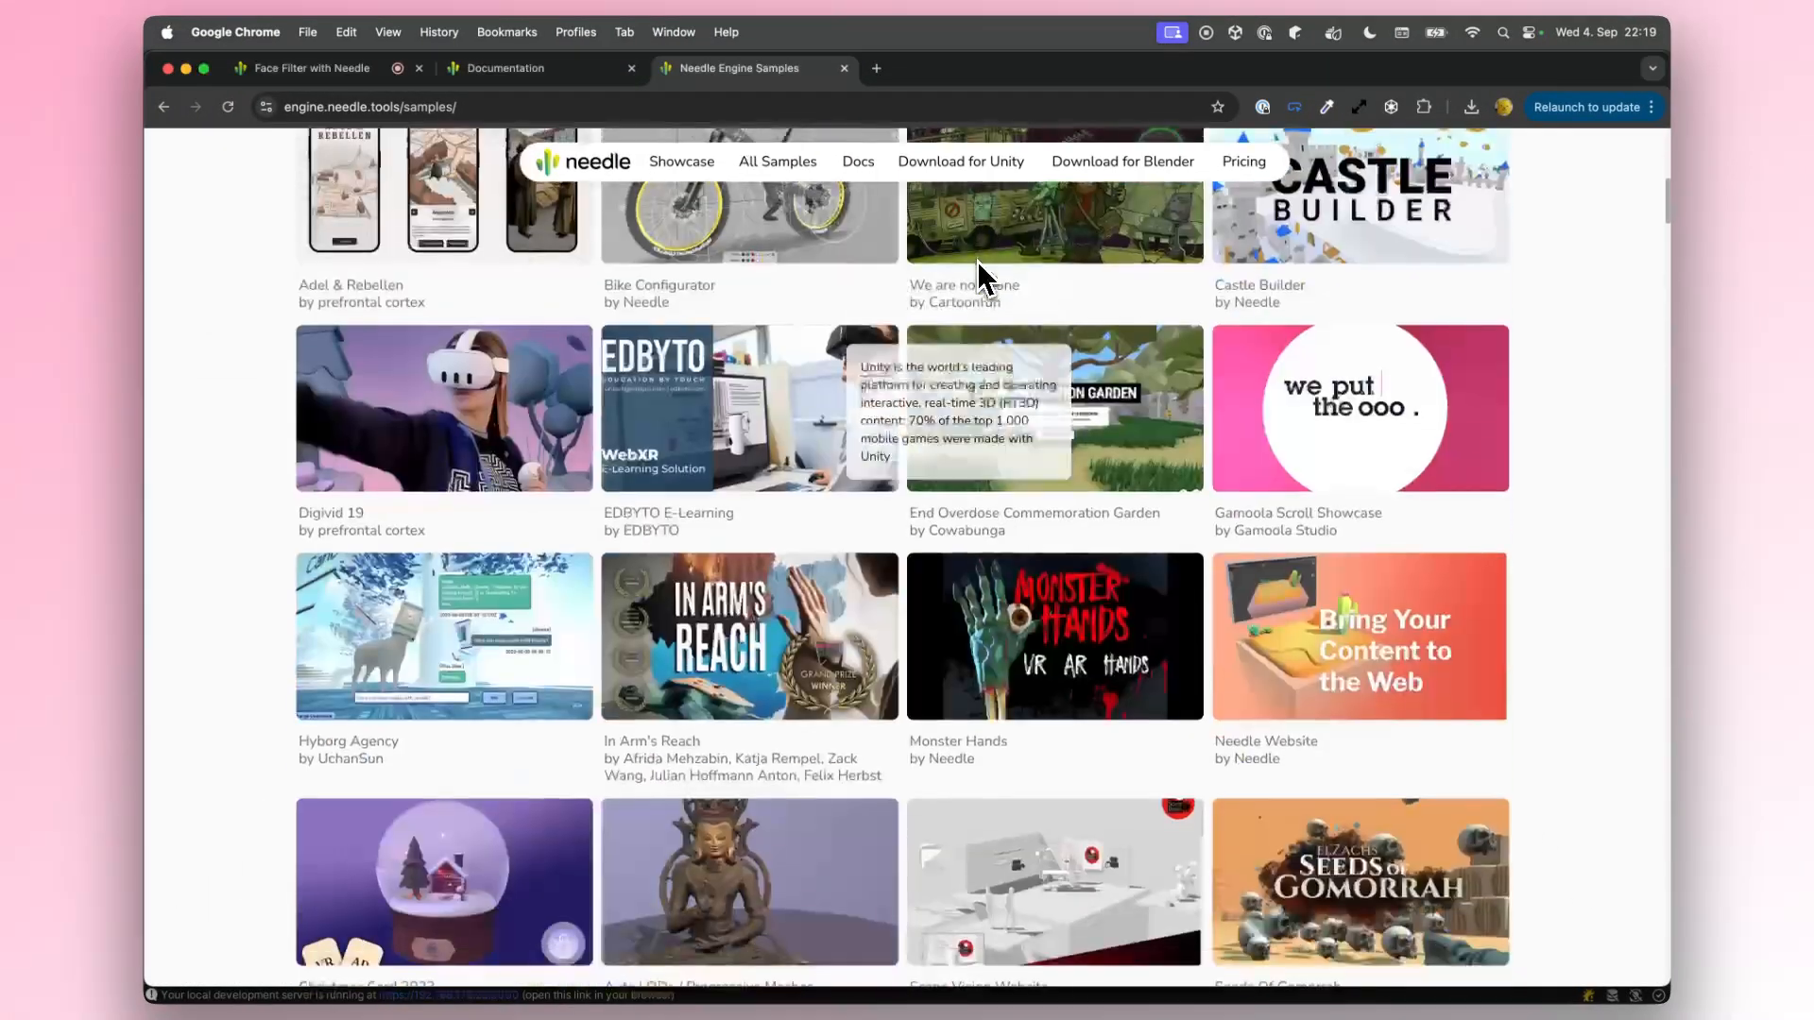
pyautogui.scroll(-10, 982, 279)
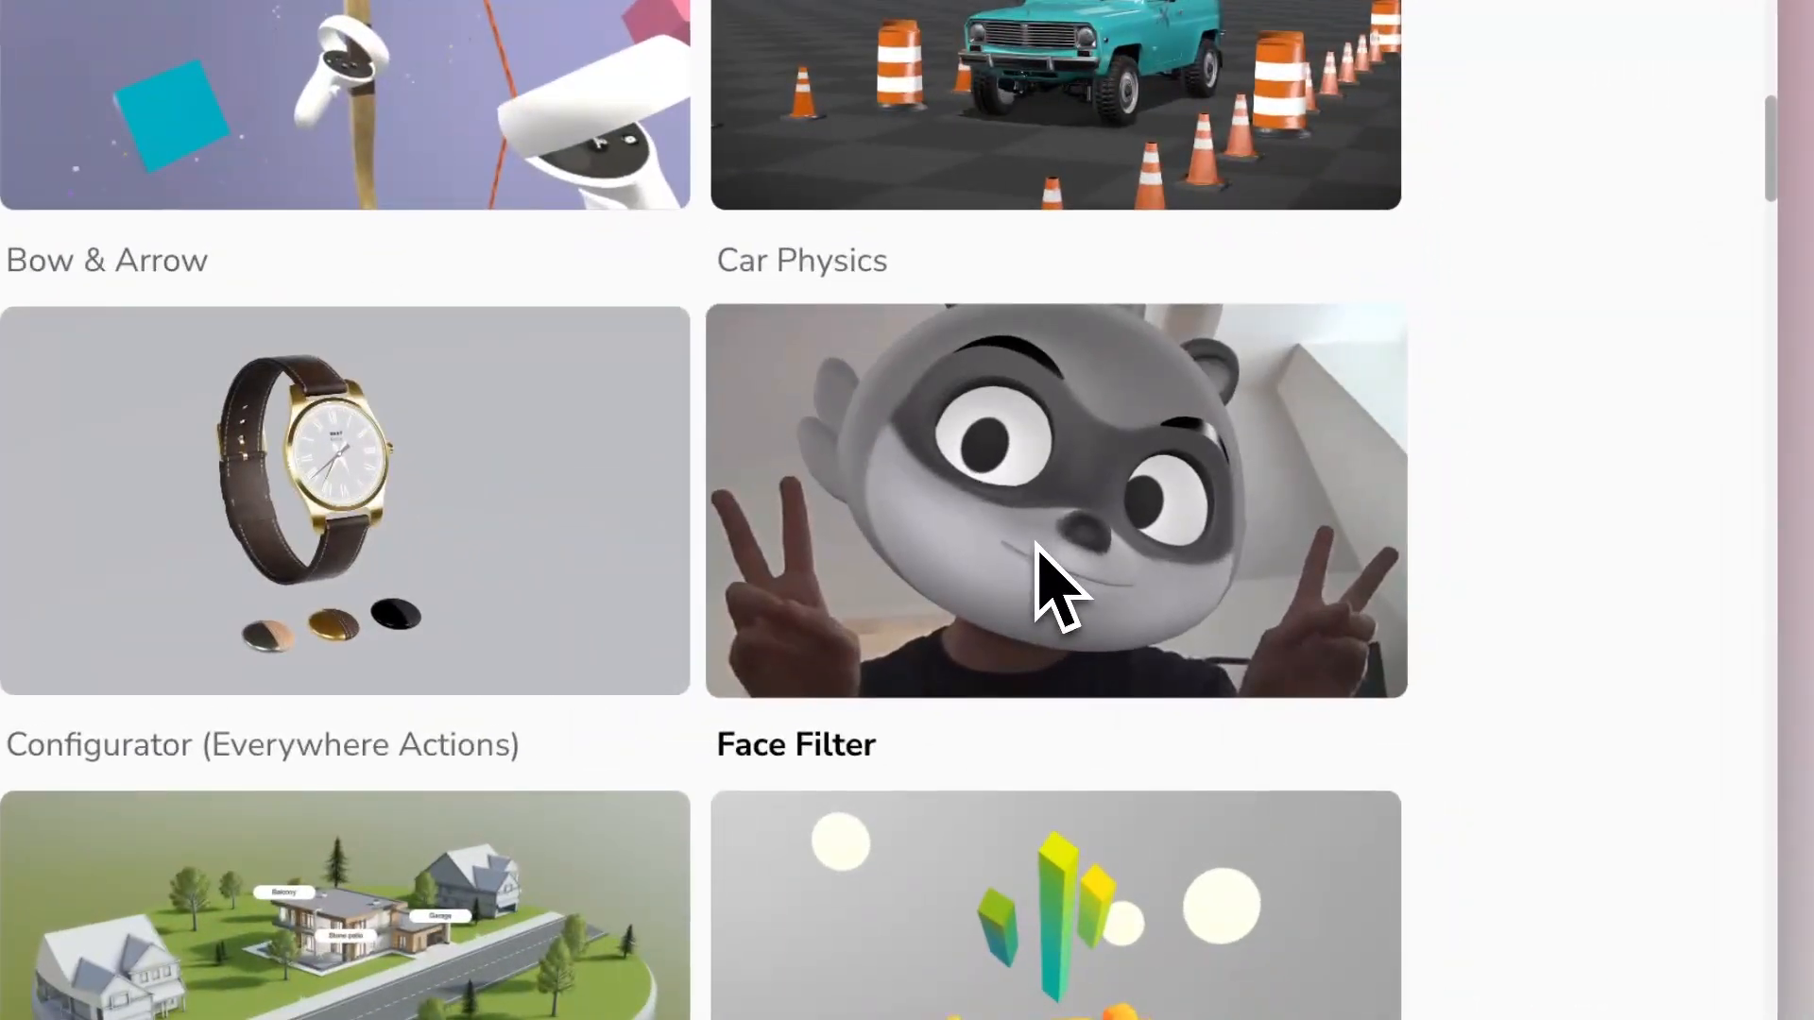
pyautogui.click(1003, 567)
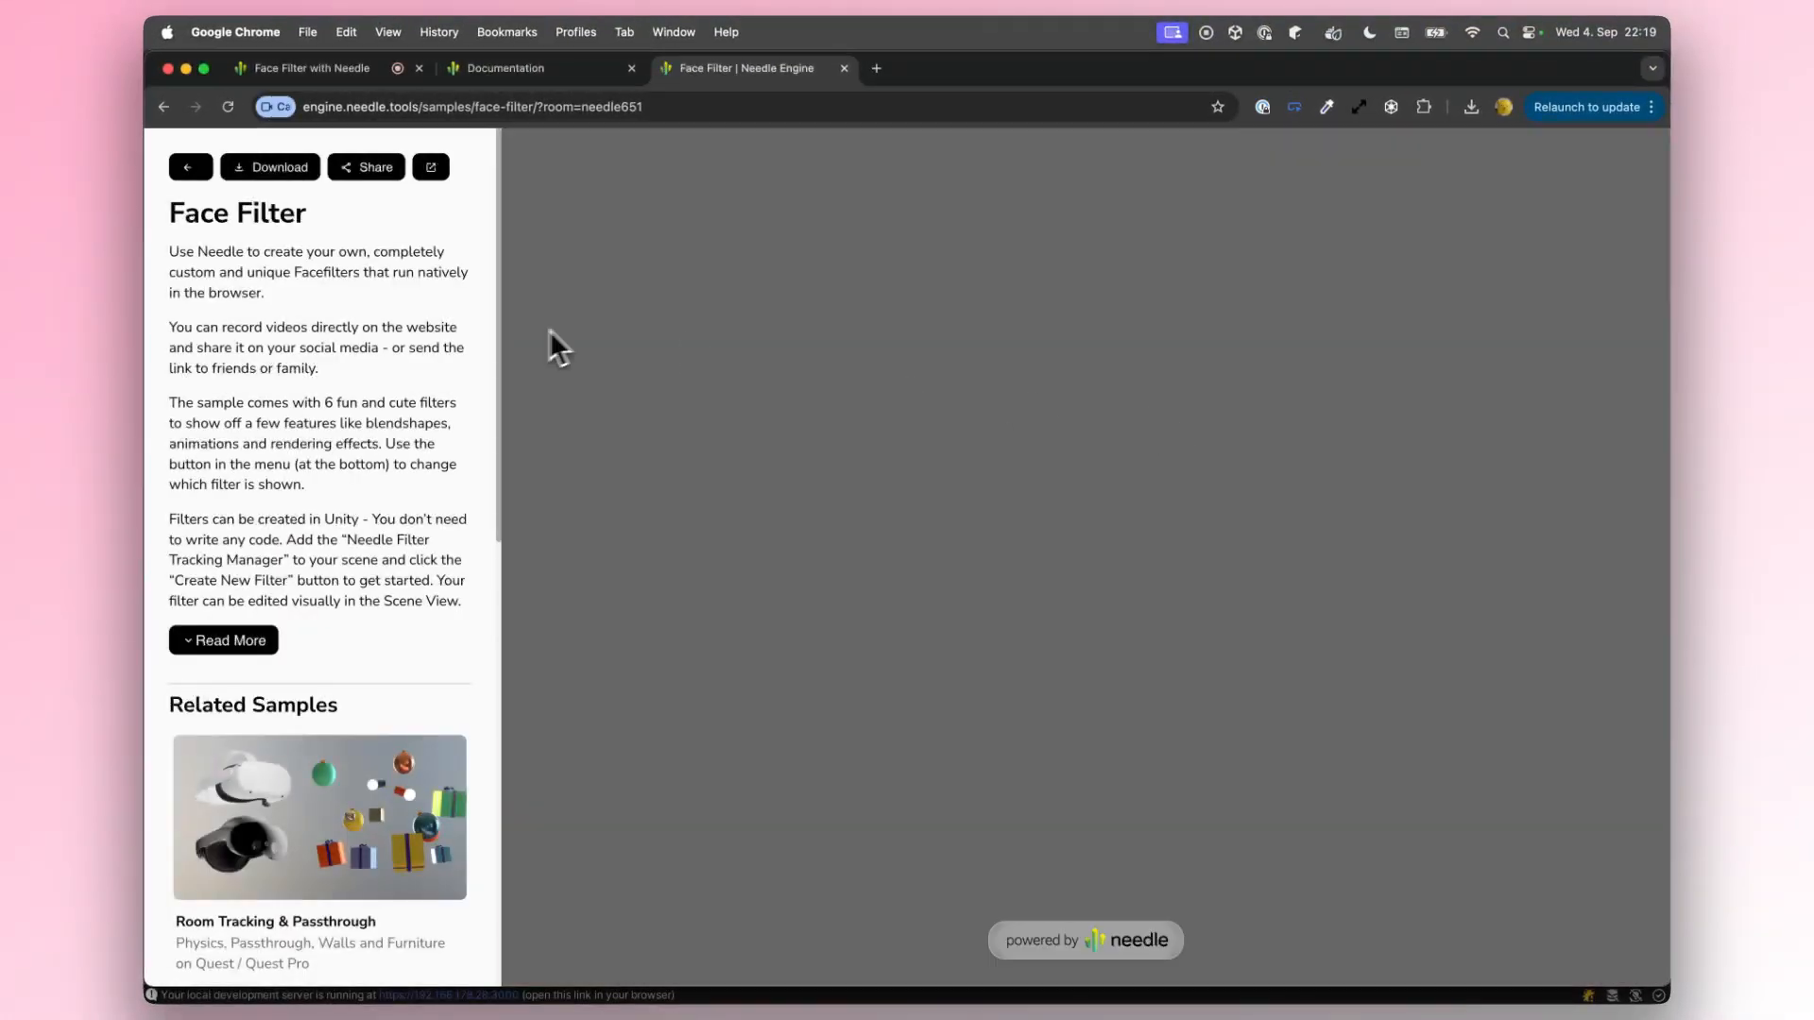
# Switch to Unity, browse the Needle Engine samples window to the Face Filter entry, and close the window
pyautogui.moveTo(1089, 1011)
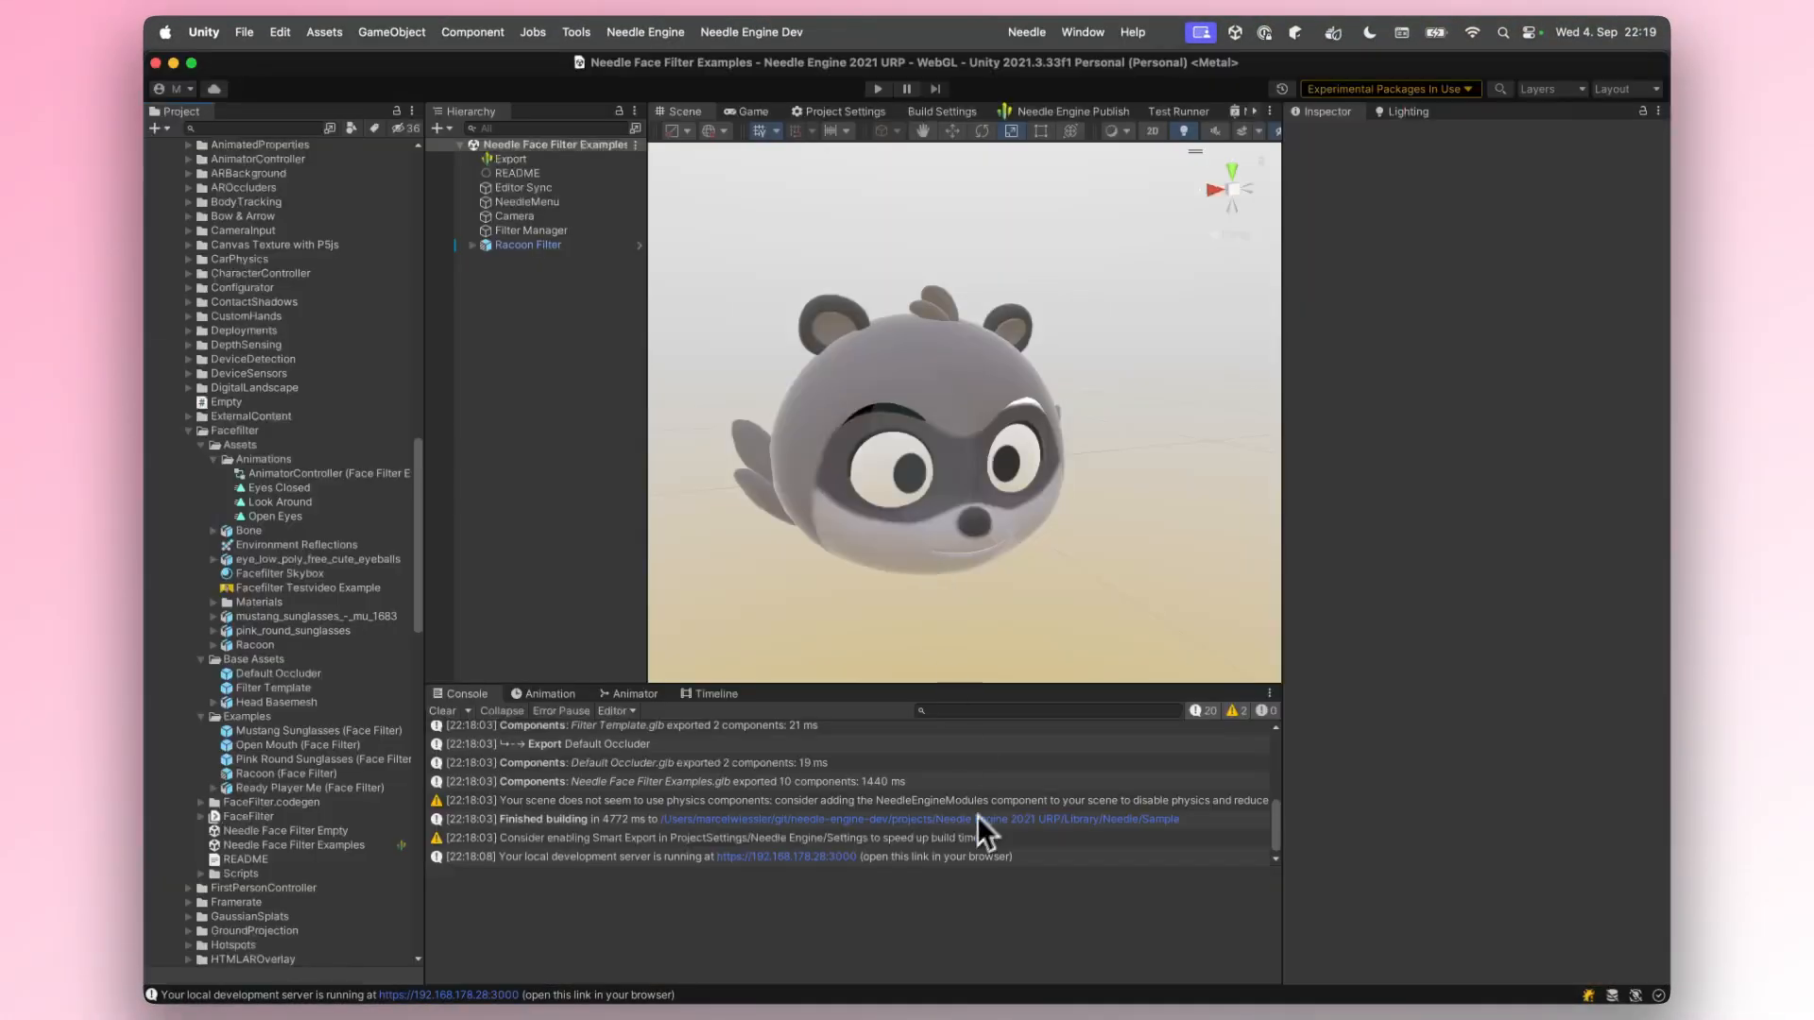
pyautogui.click(645, 33)
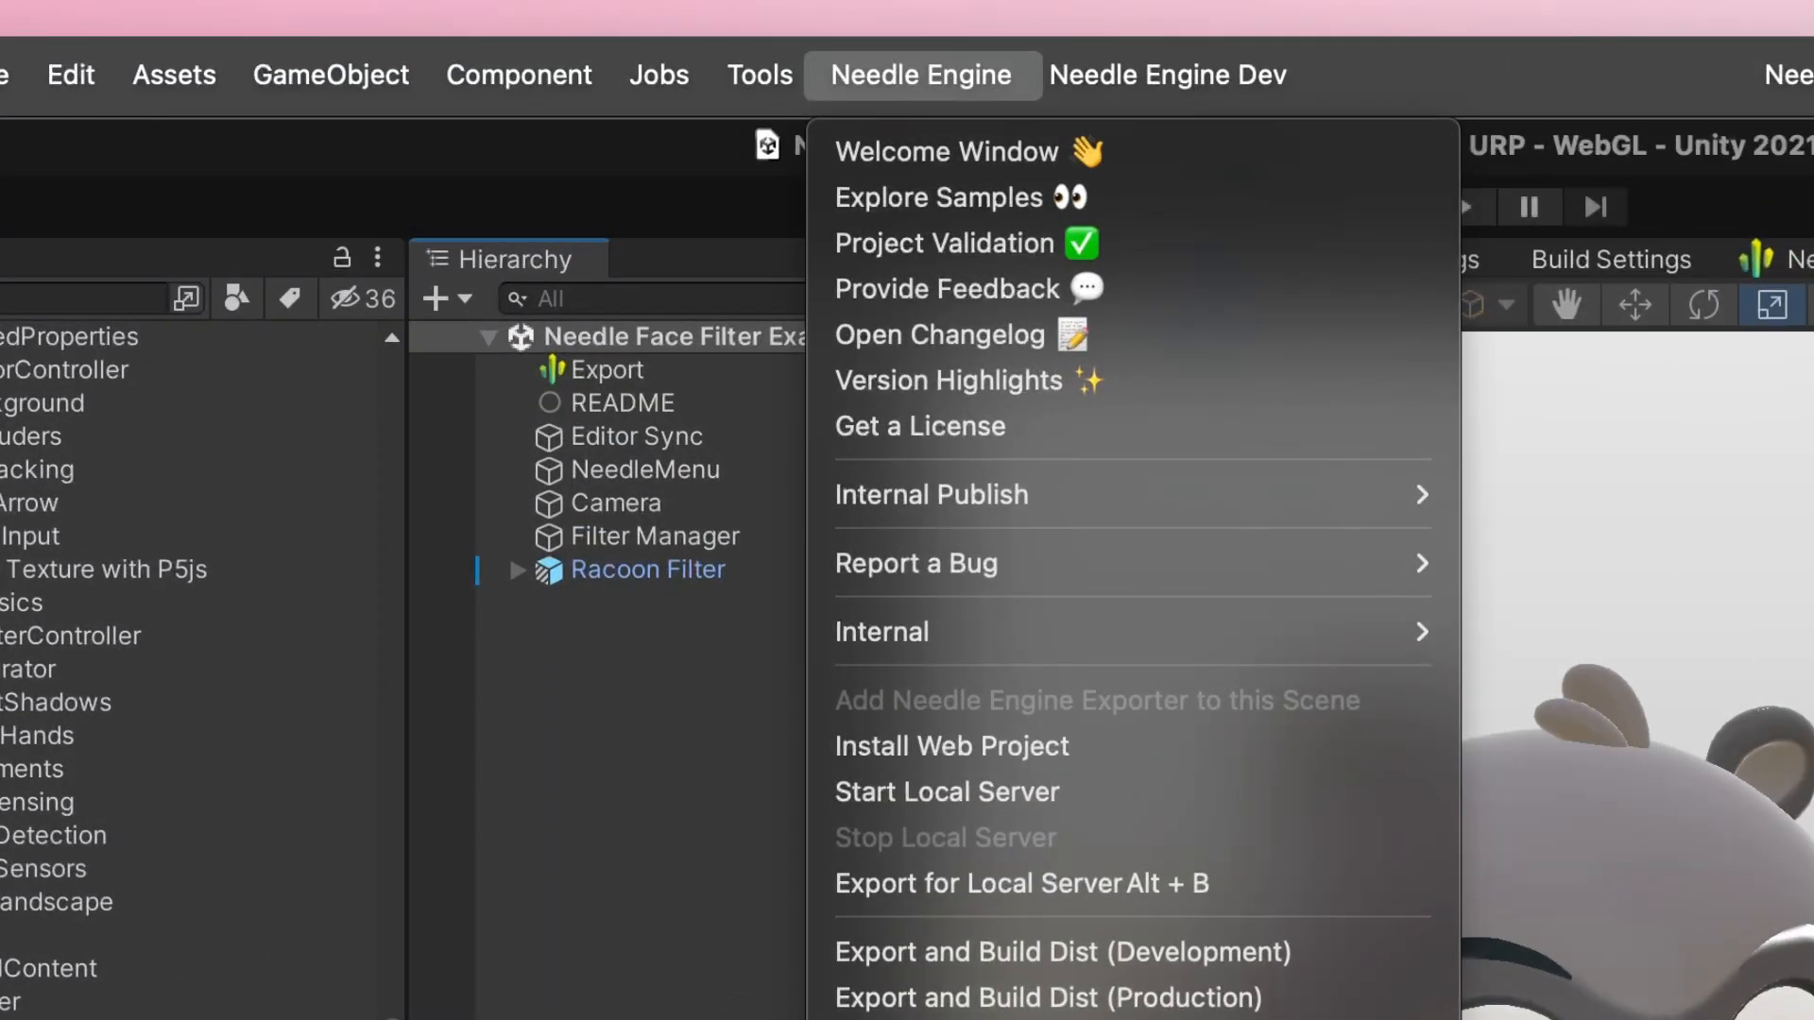
pyautogui.click(937, 203)
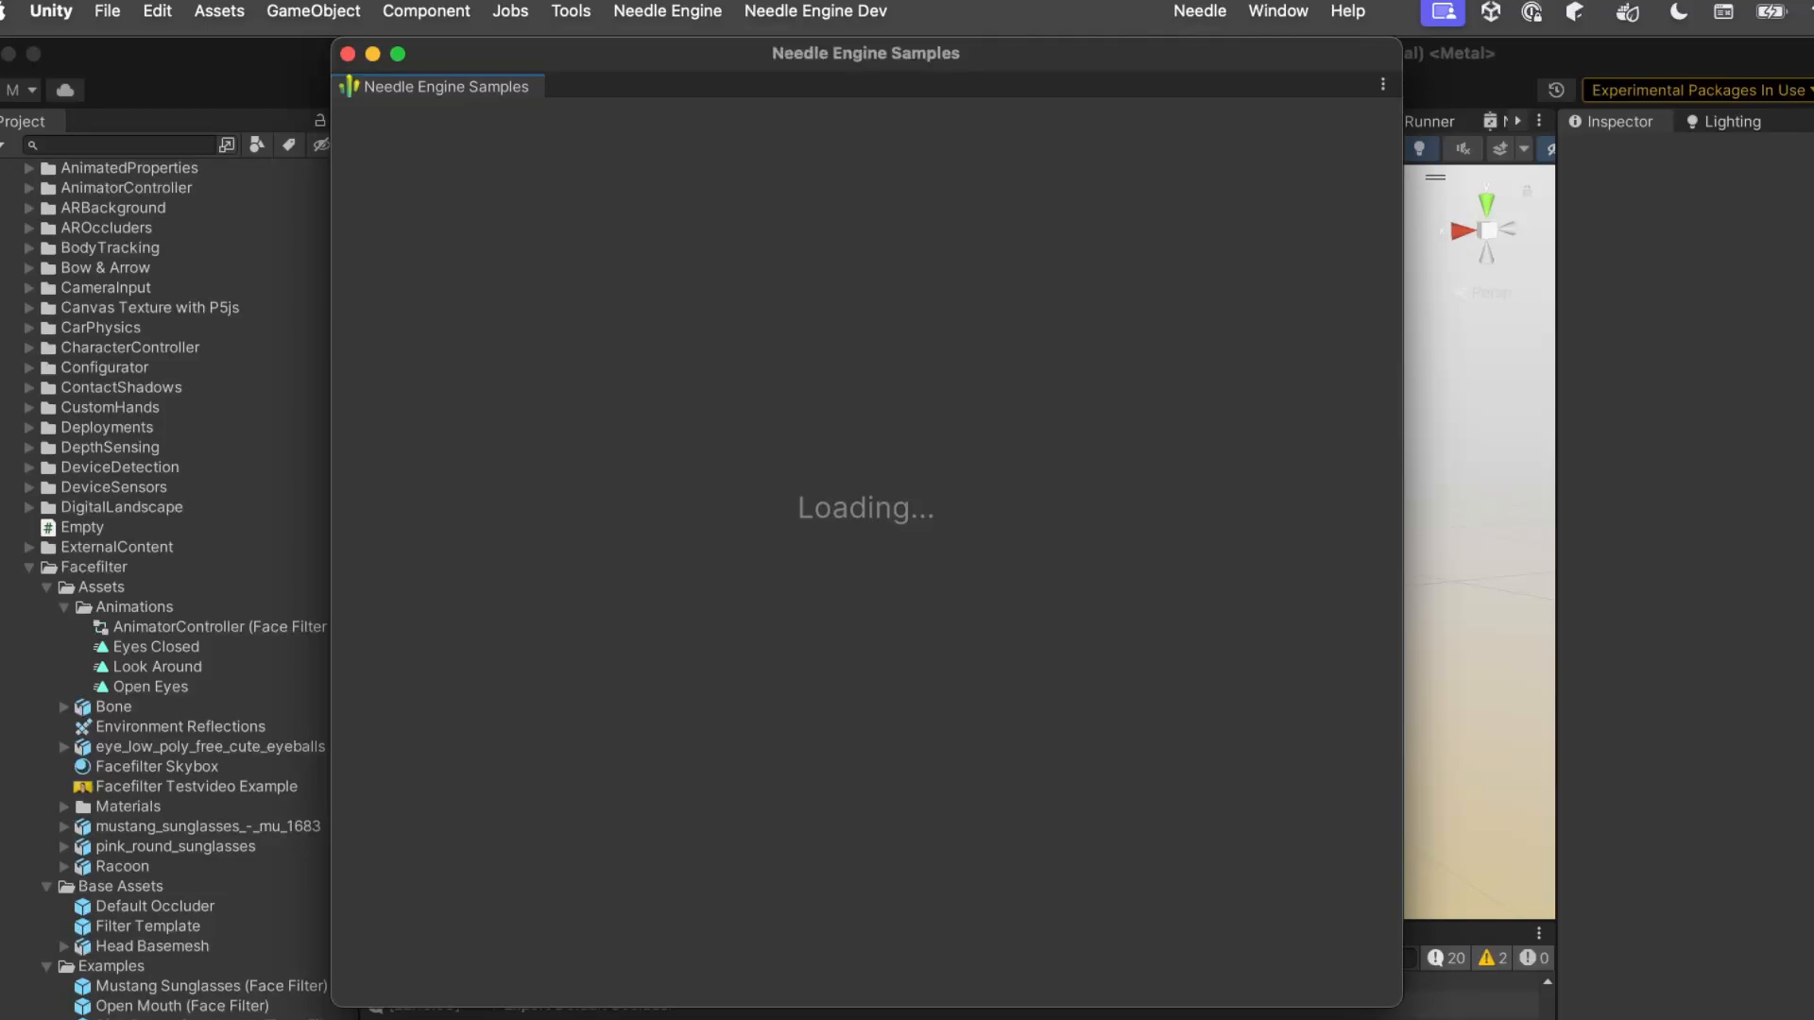
pyautogui.scroll(-4, 695, 242)
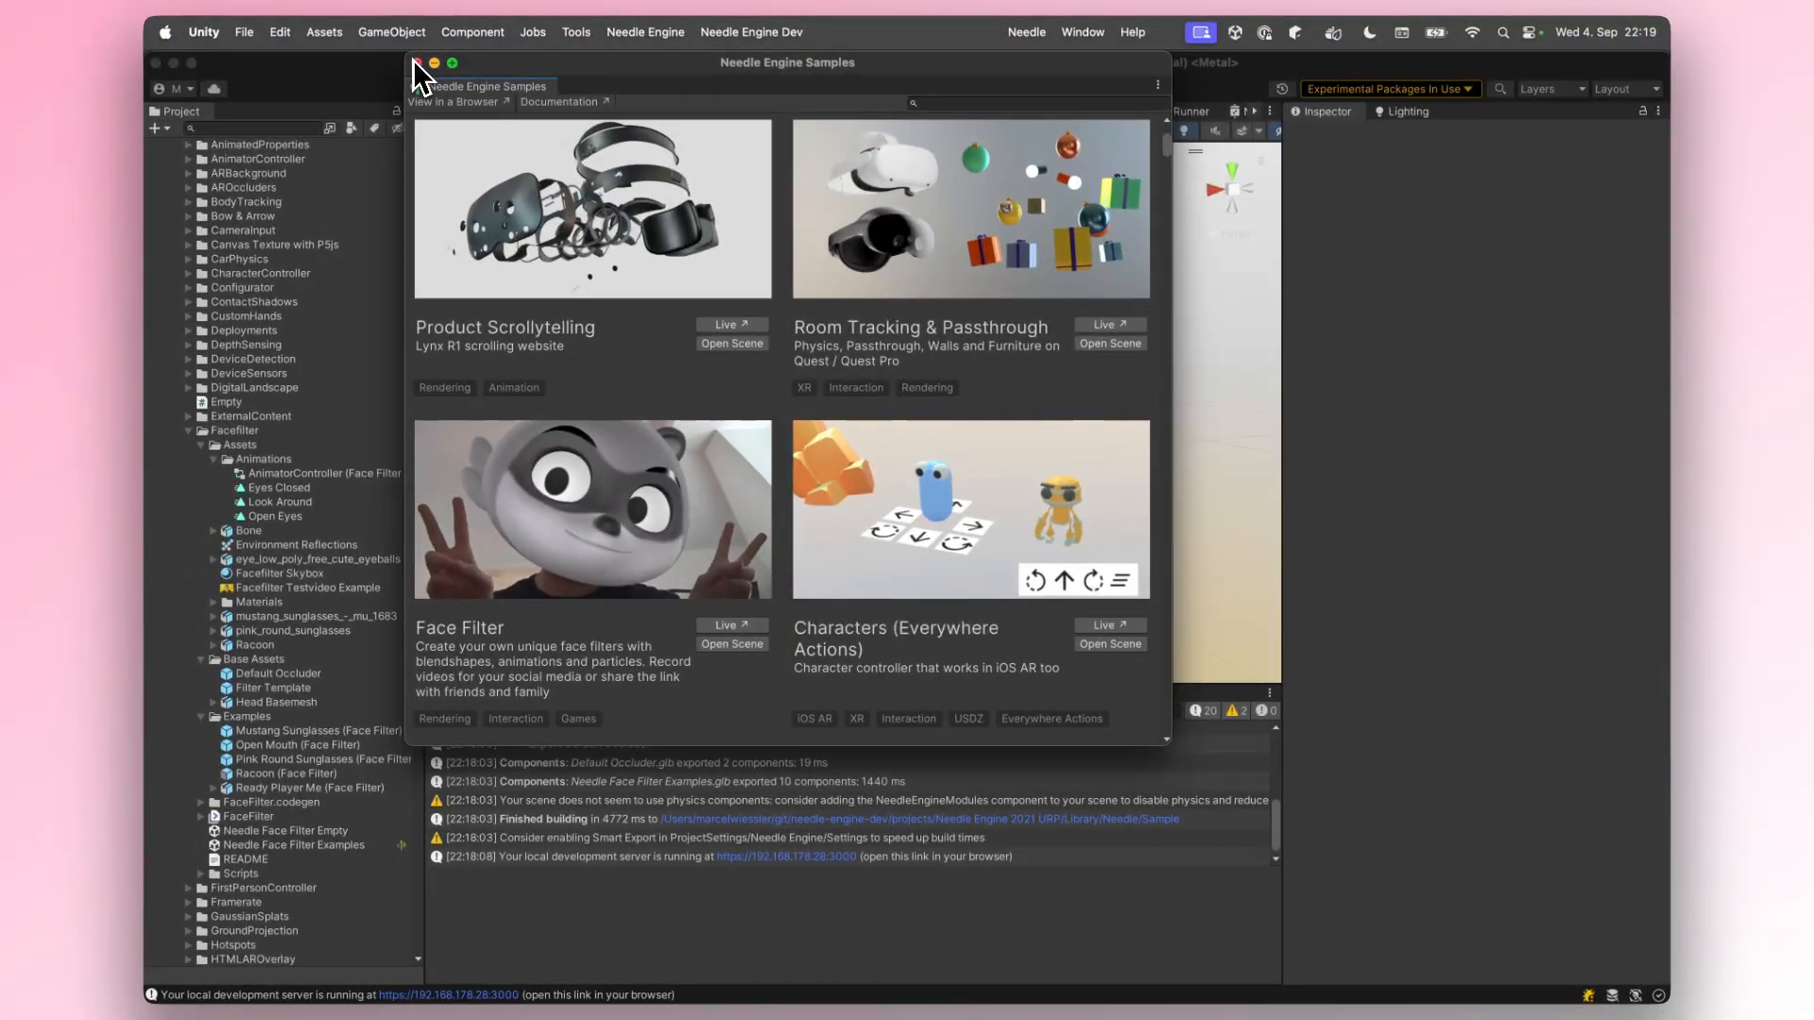
pyautogui.click(417, 65)
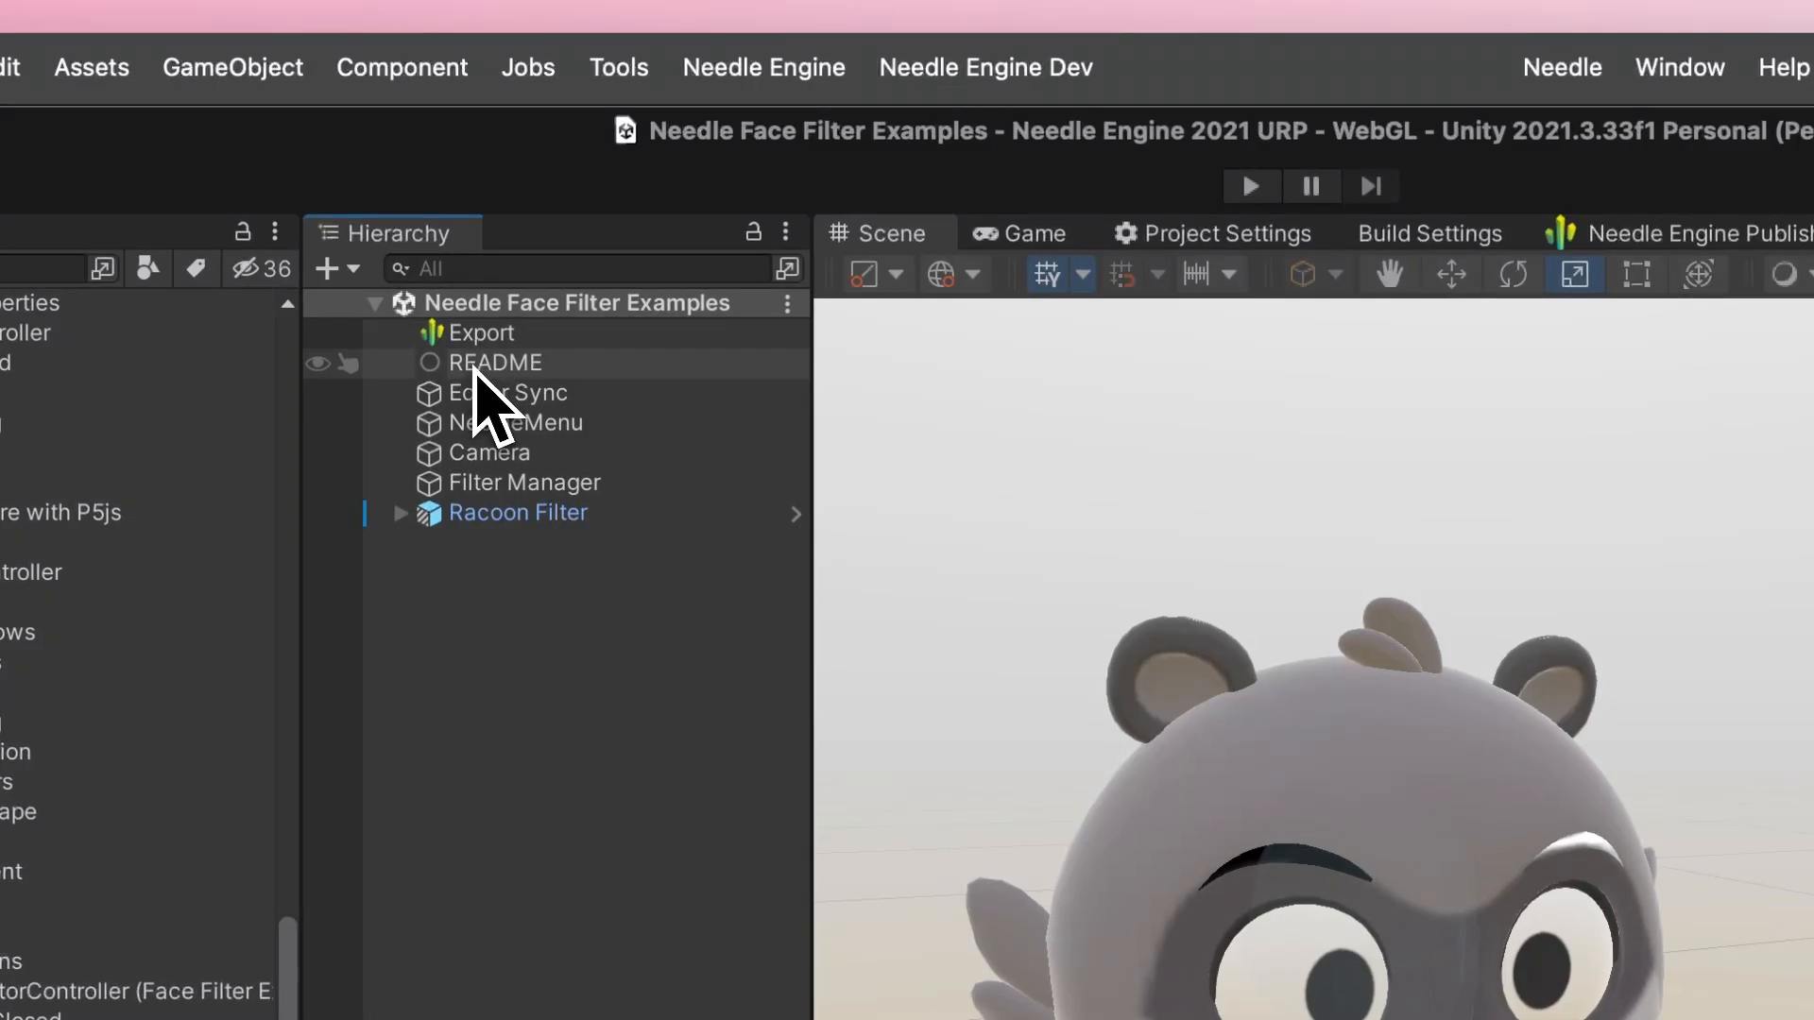
# Inspect the scene's README, Editor Sync, NeedleMenu and Camera objects one after another
pyautogui.click(510, 174)
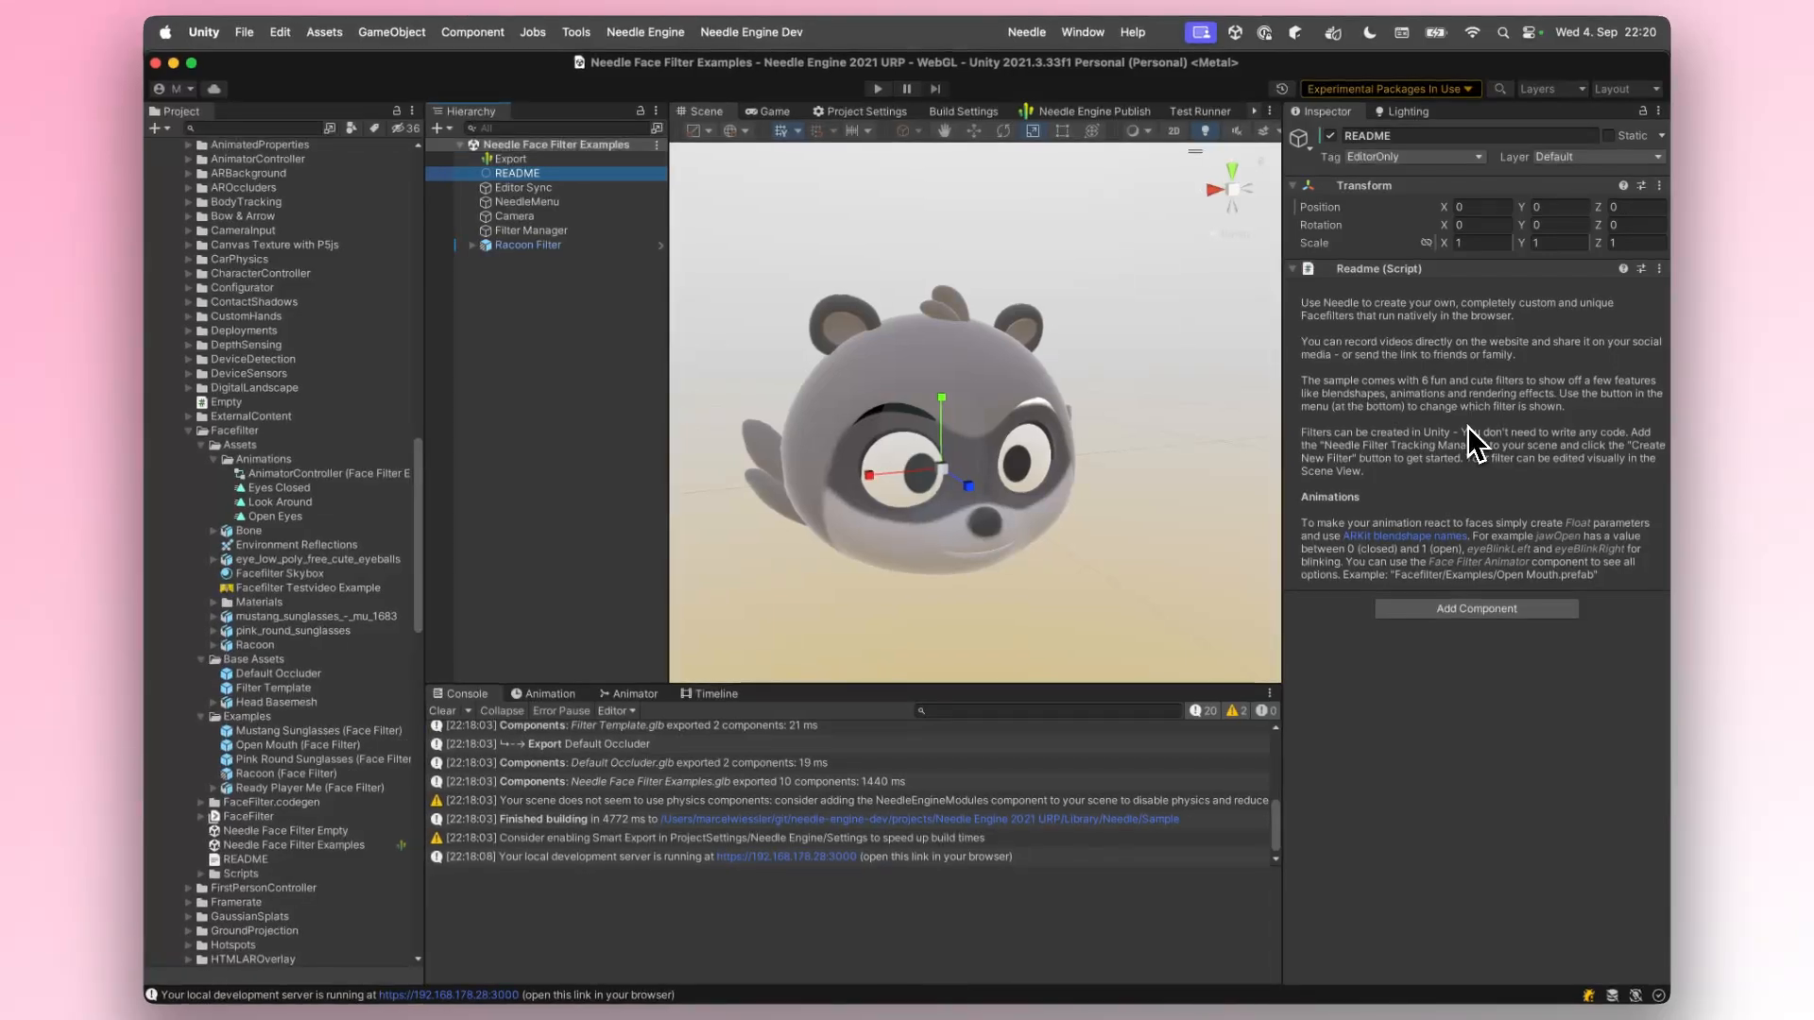
pyautogui.click(615, 189)
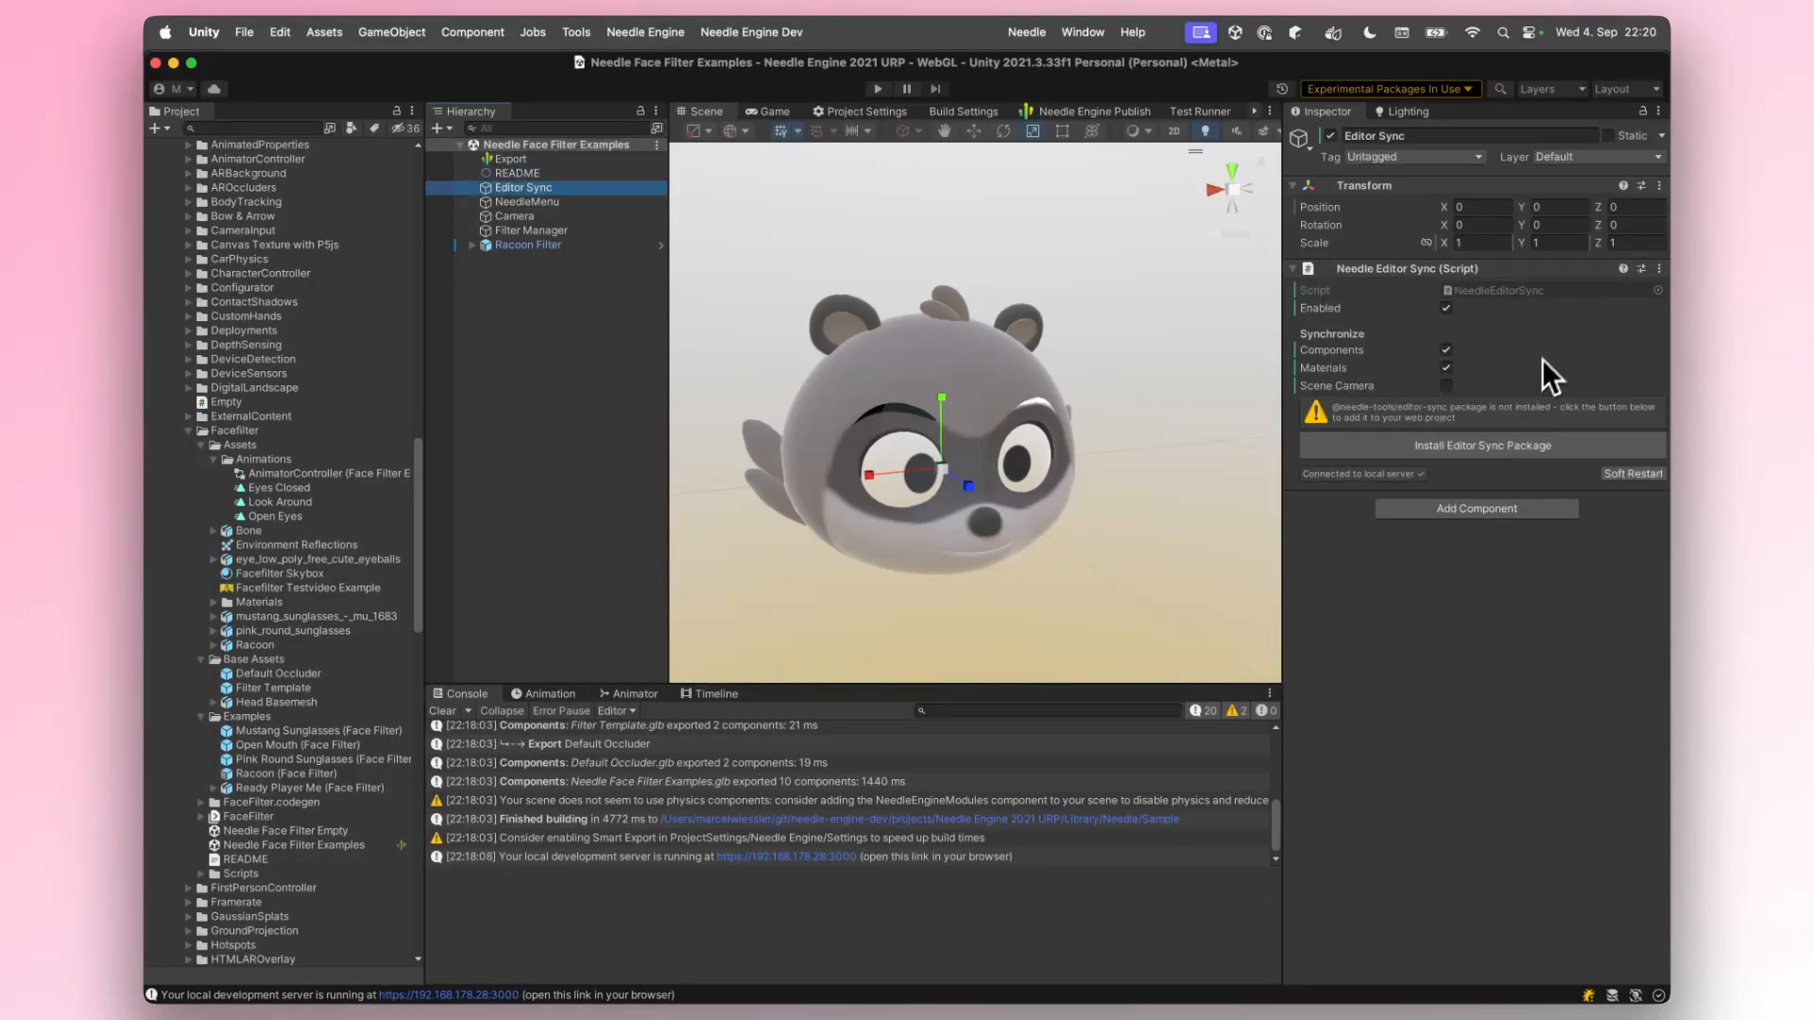
pyautogui.click(569, 202)
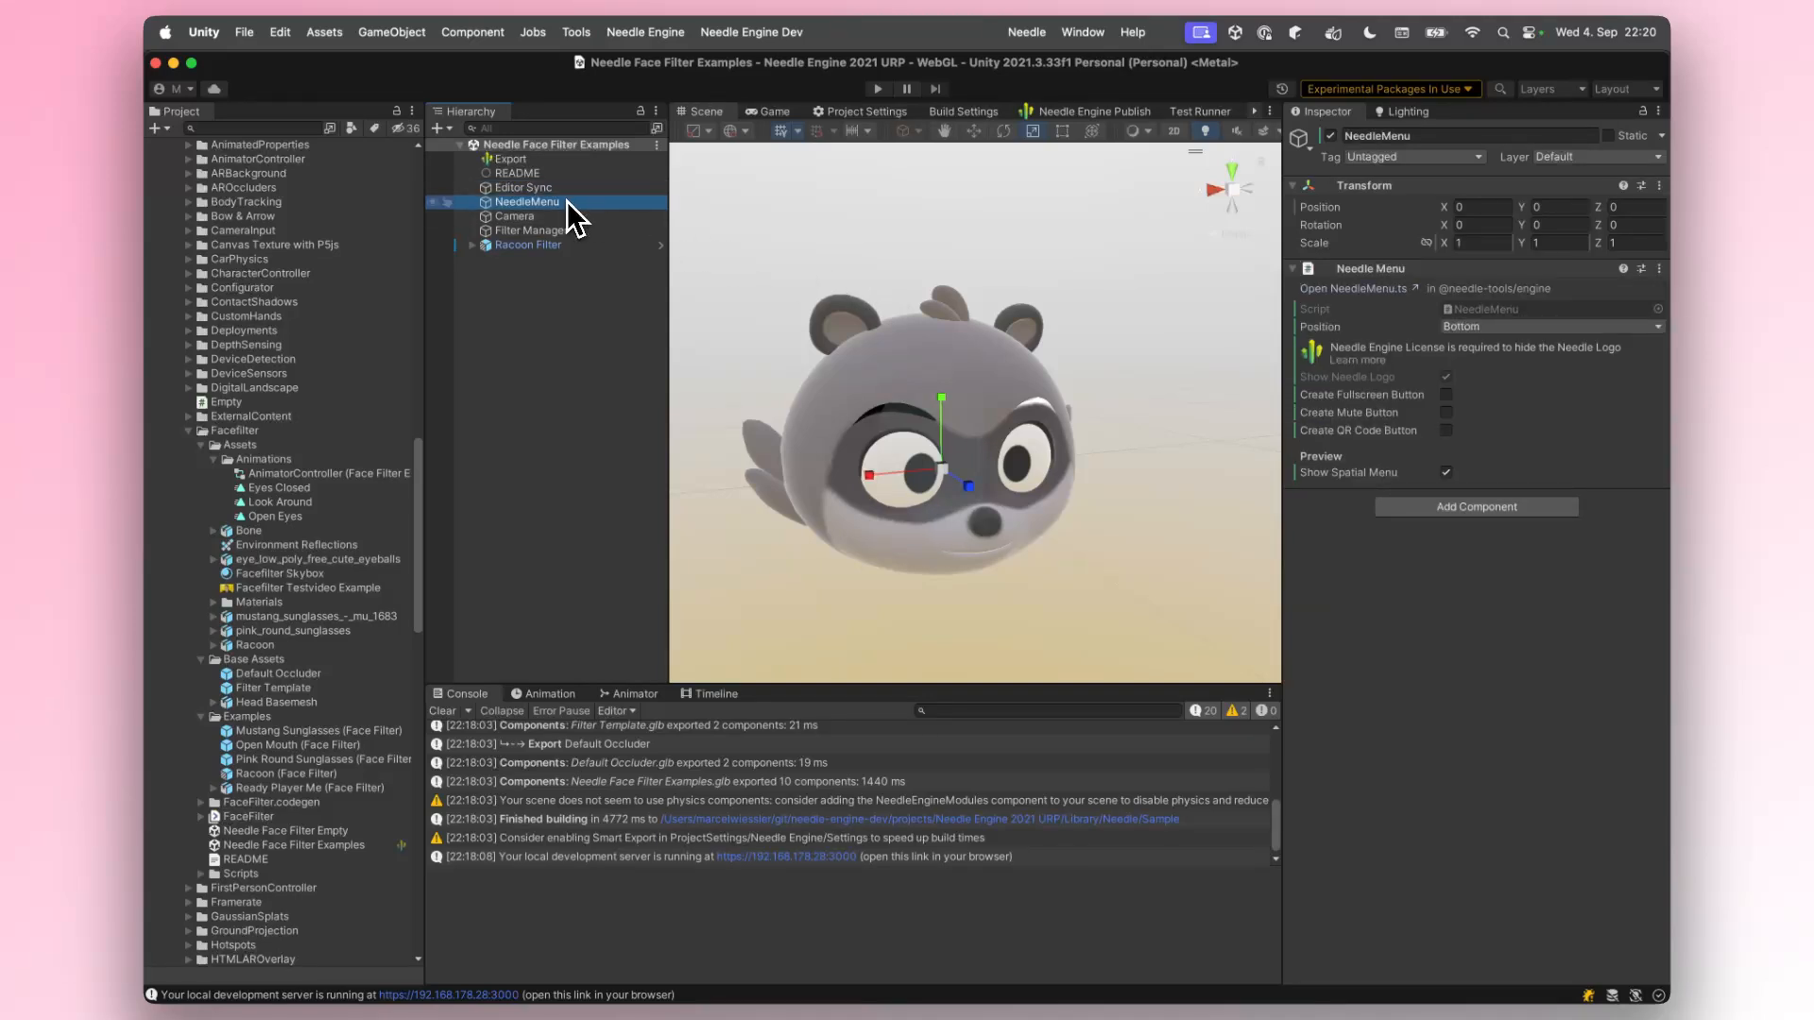
pyautogui.click(544, 217)
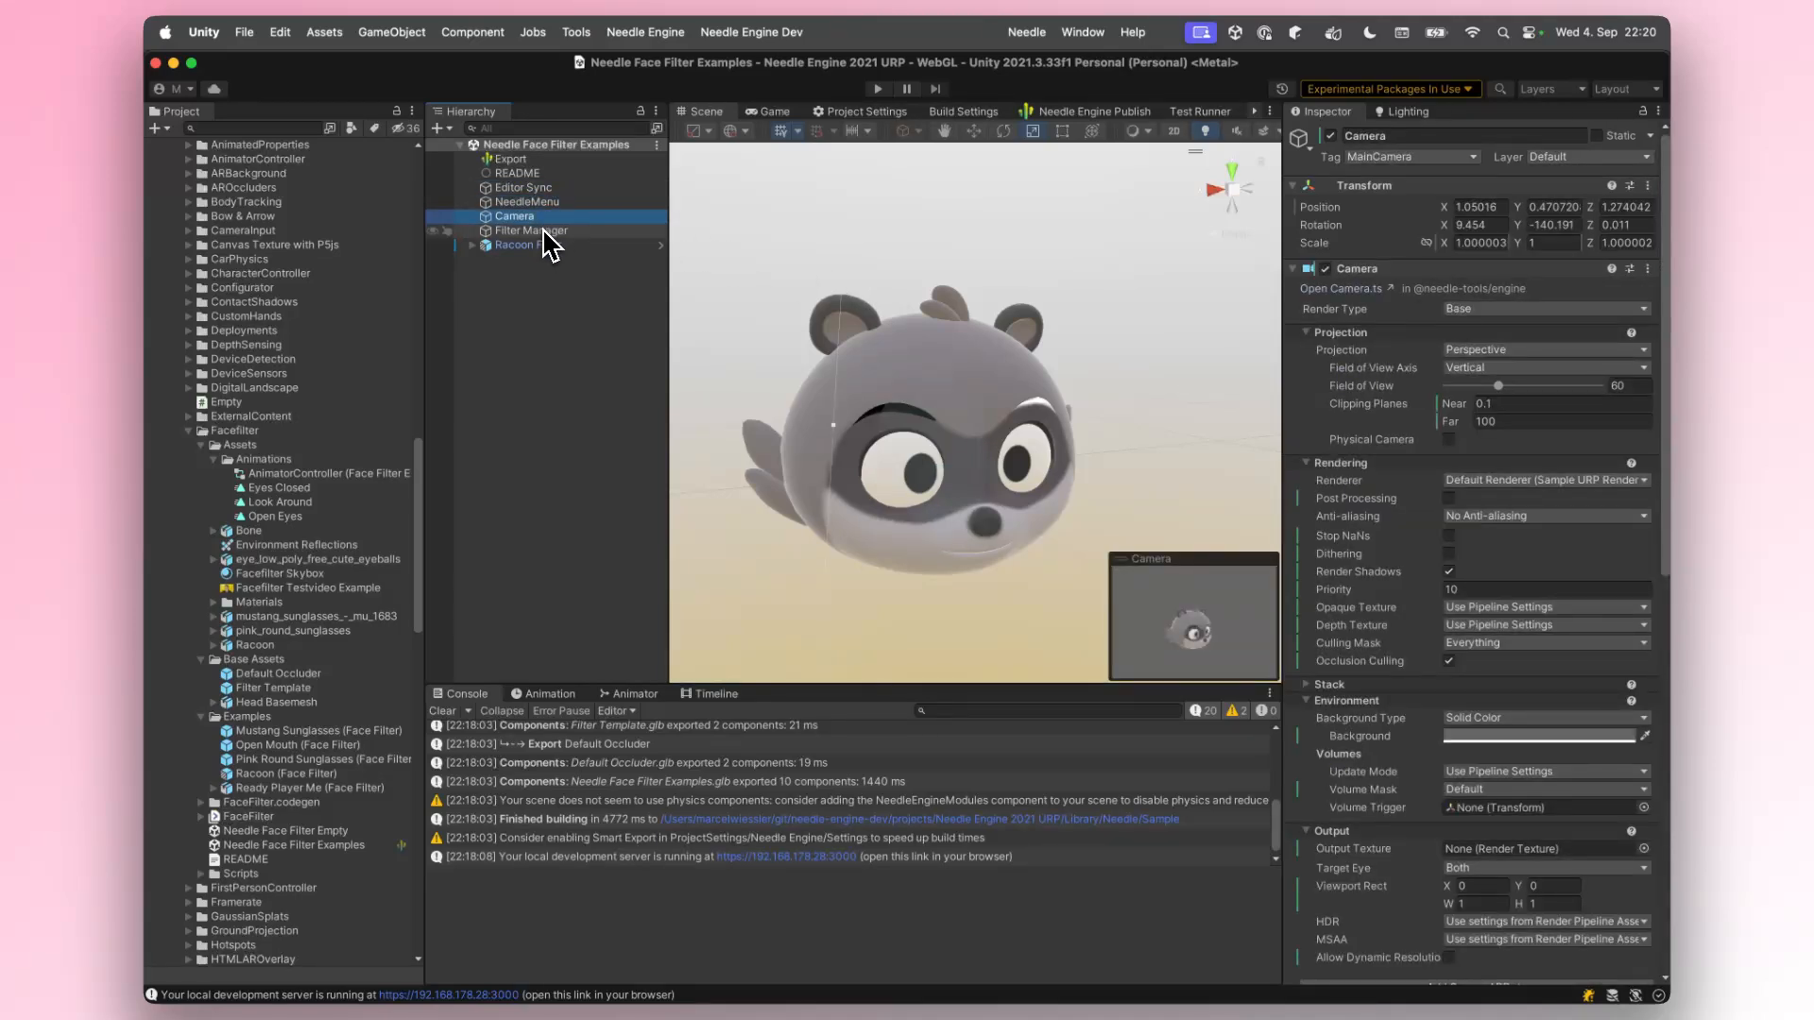
# Select the Filter Manager and review its filter list, occlusion mesh and Create Menu Button settings
pyautogui.click(544, 230)
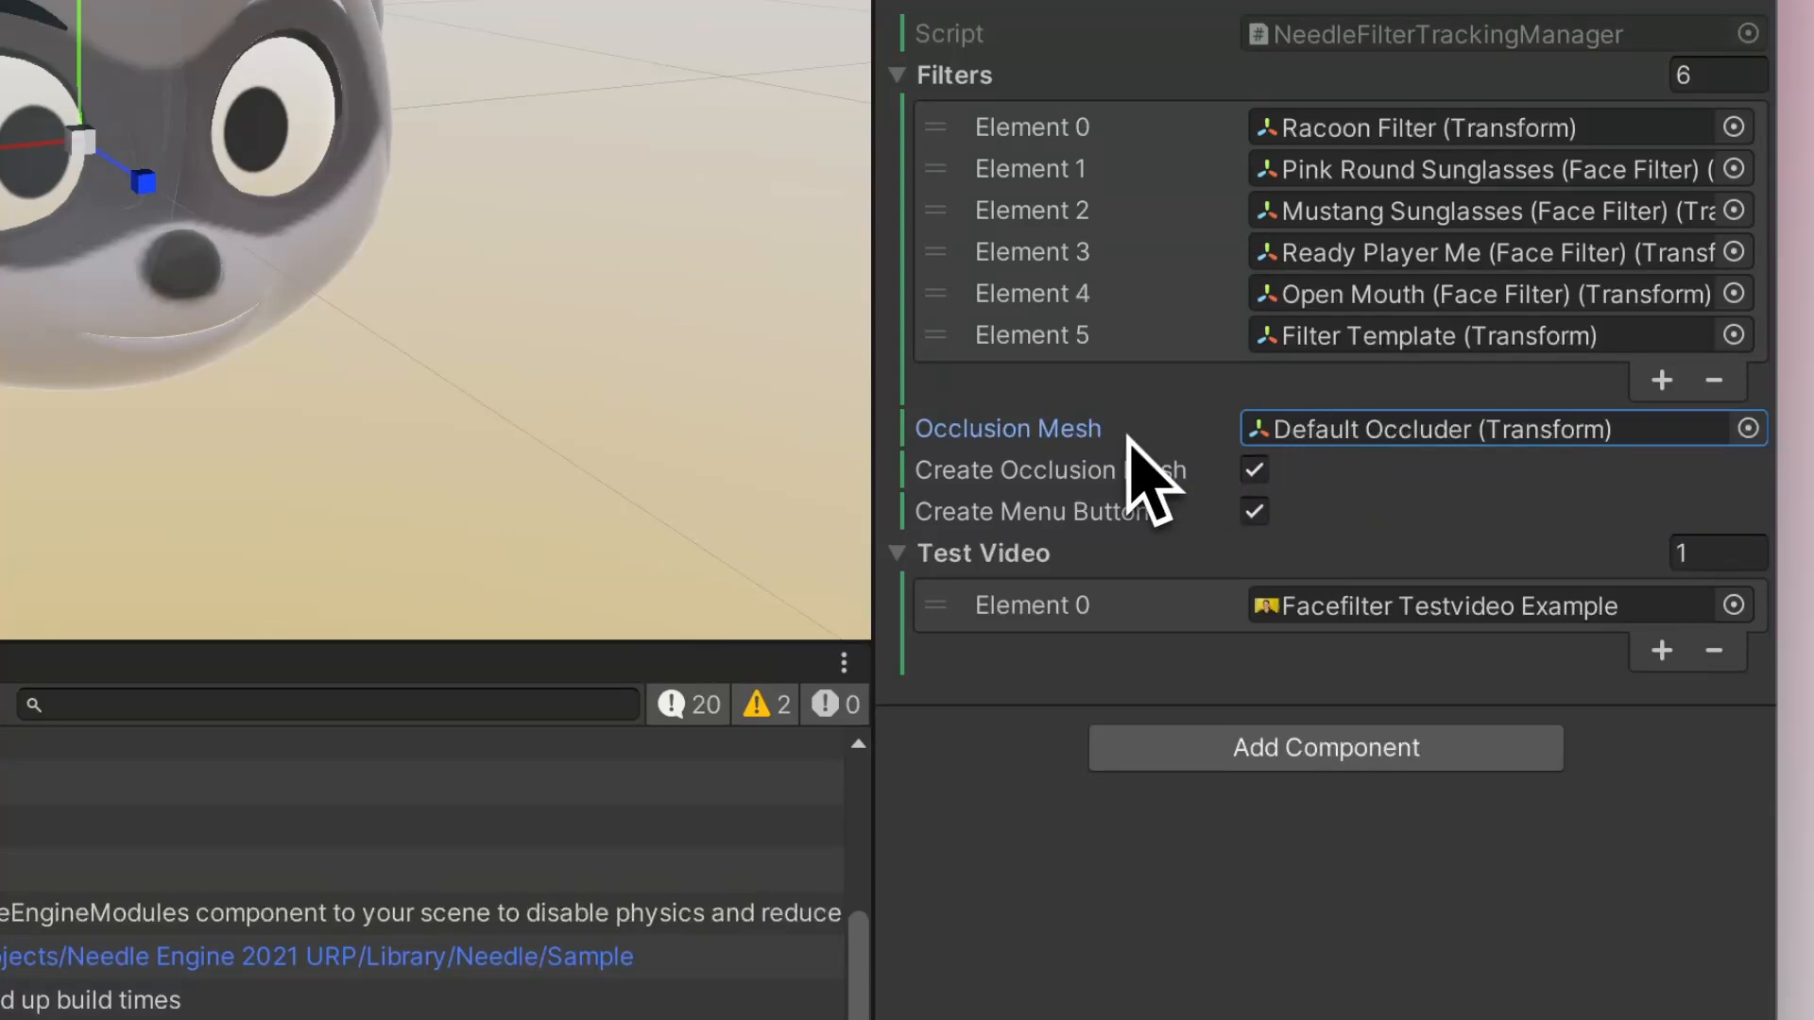
pyautogui.click(1253, 470)
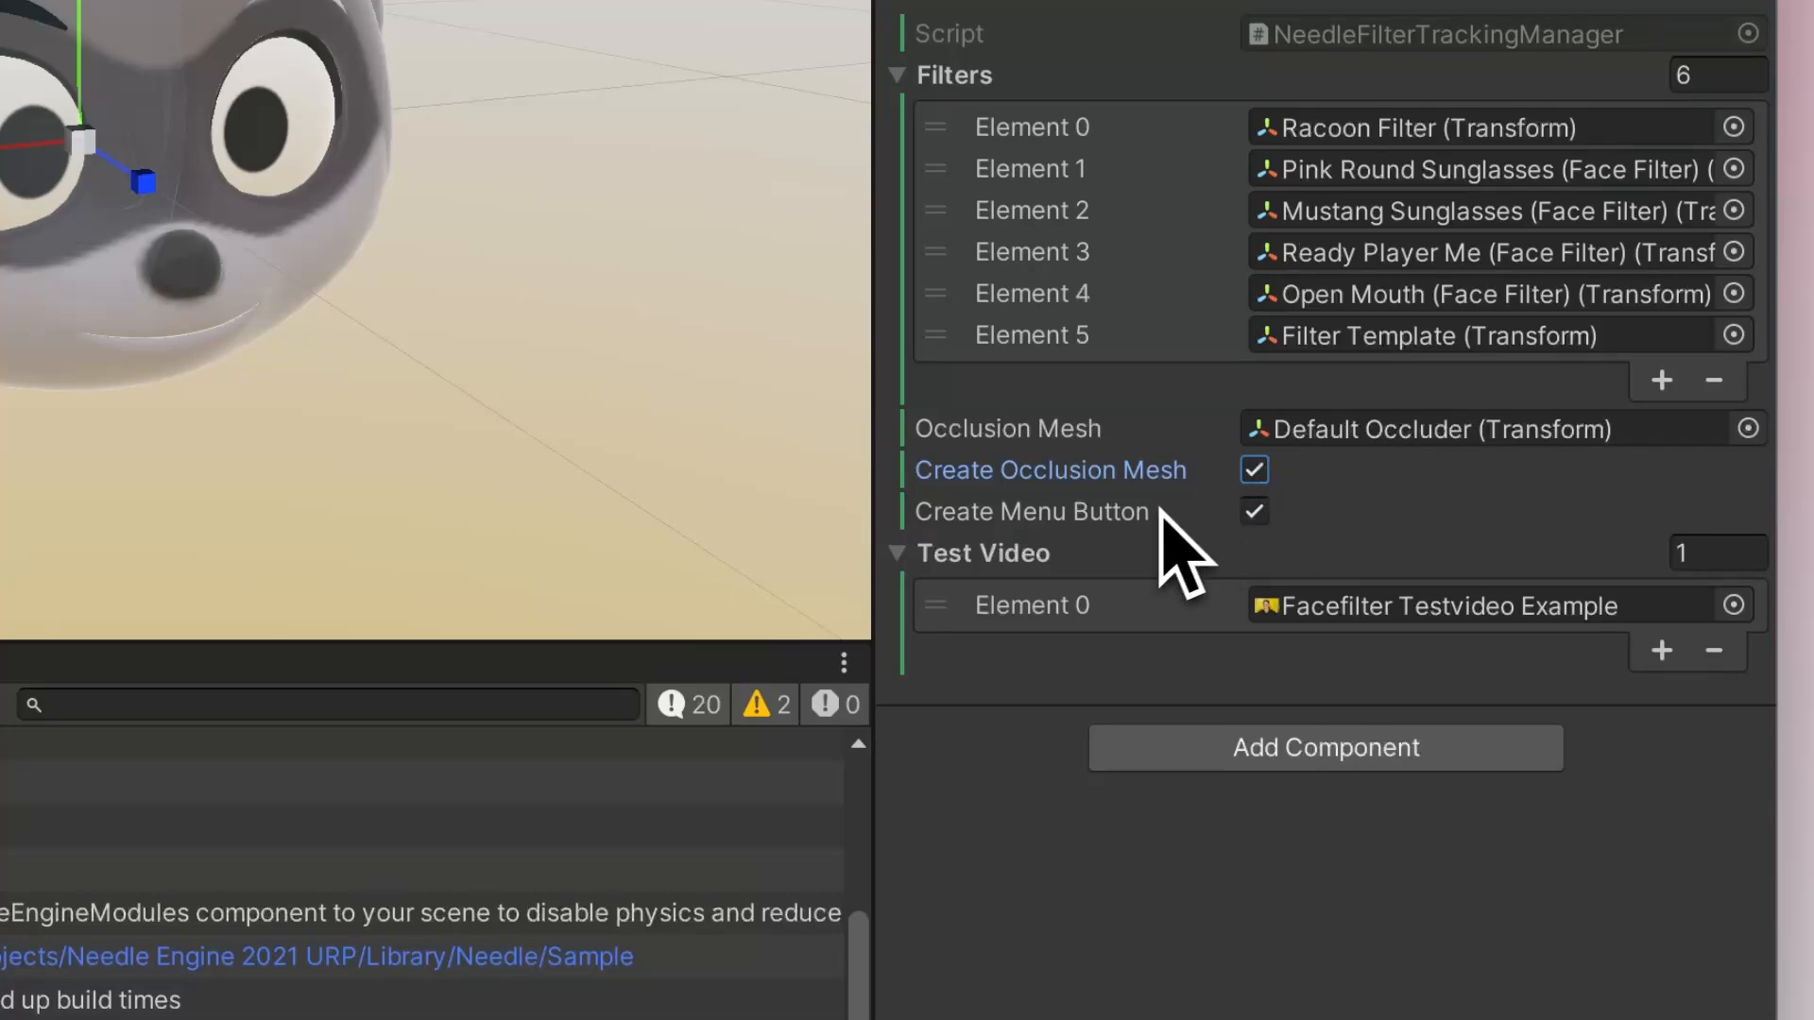
pyautogui.click(1254, 512)
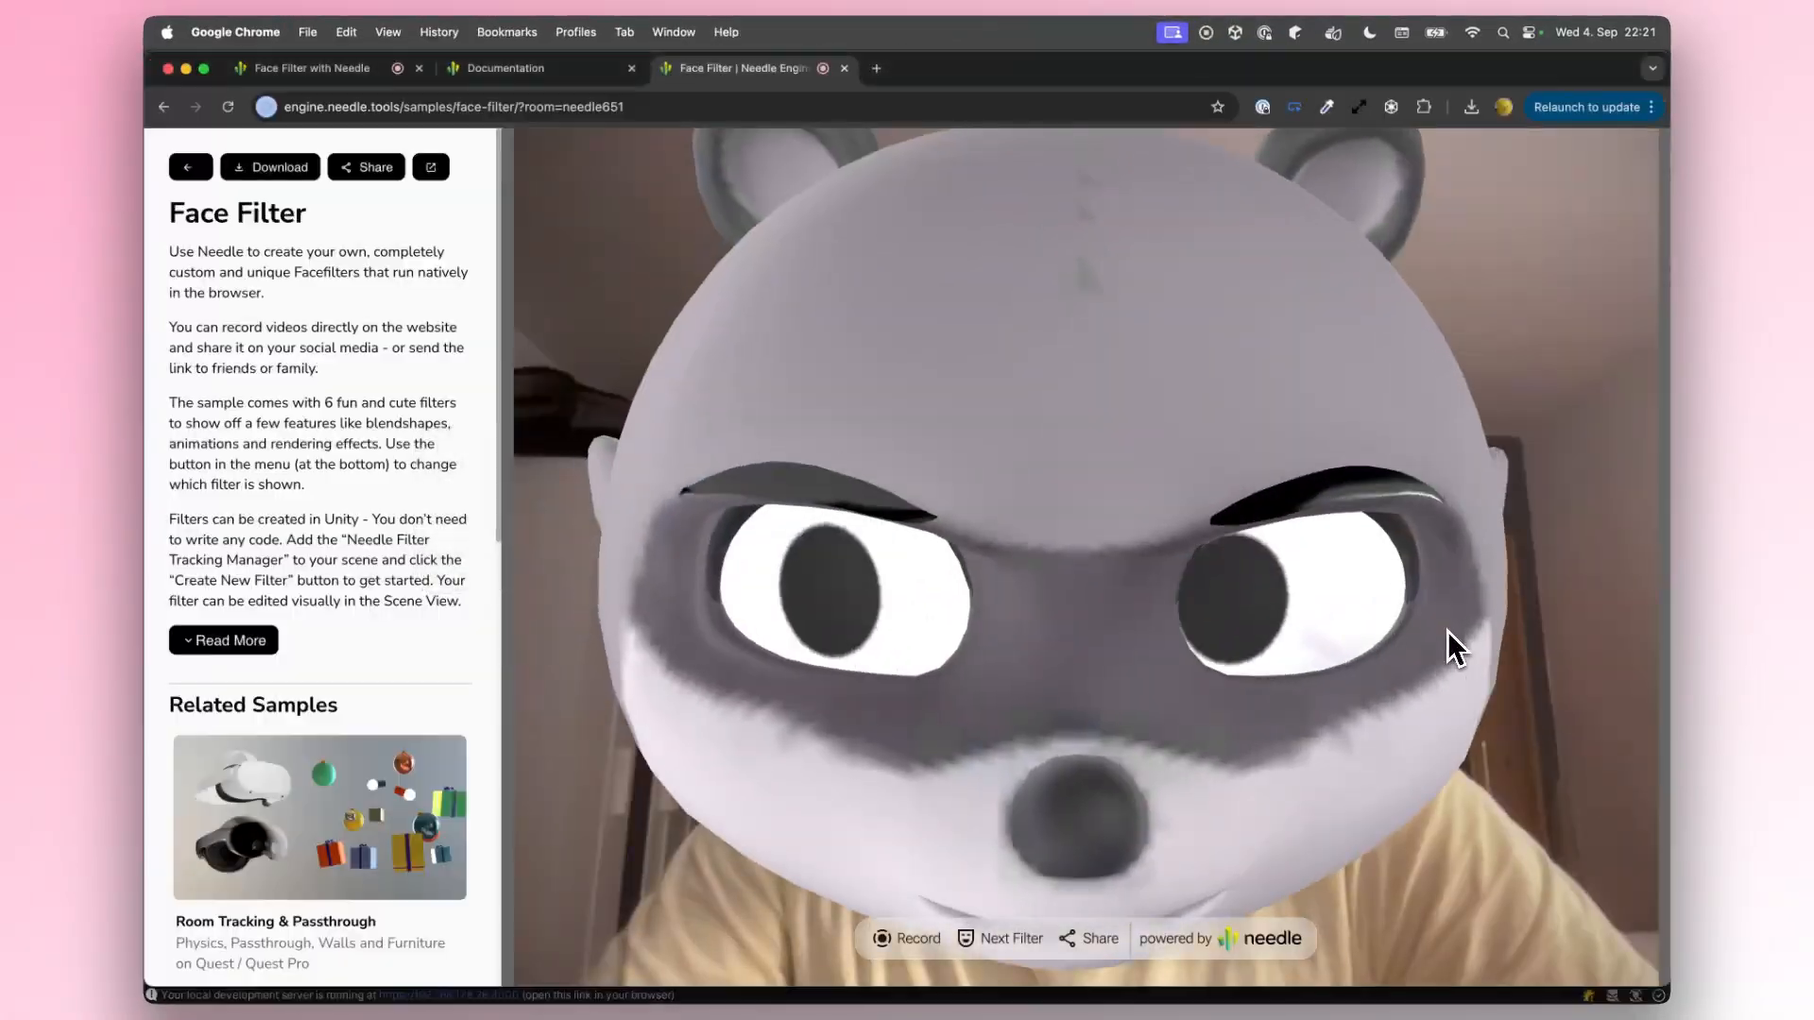
# Switch to Chrome, show the locally served face filter page, and close the online Face Filter sample page
pyautogui.click(359, 70)
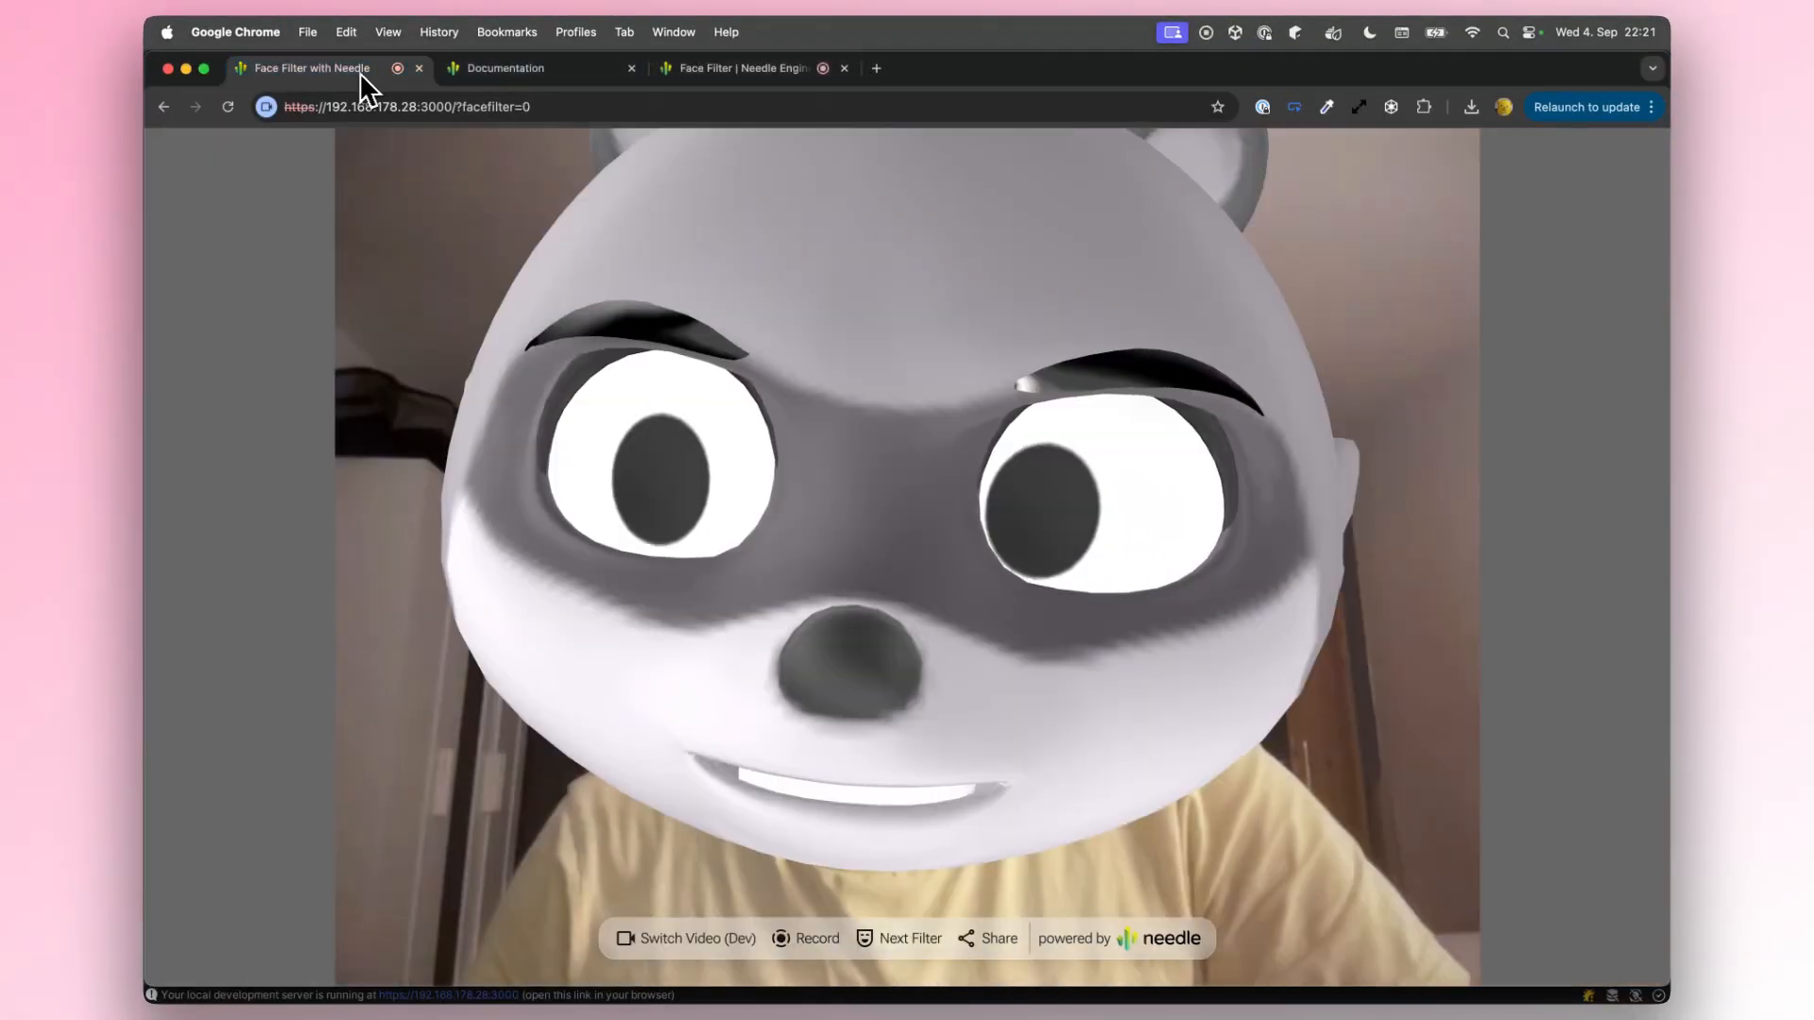
pyautogui.click(844, 69)
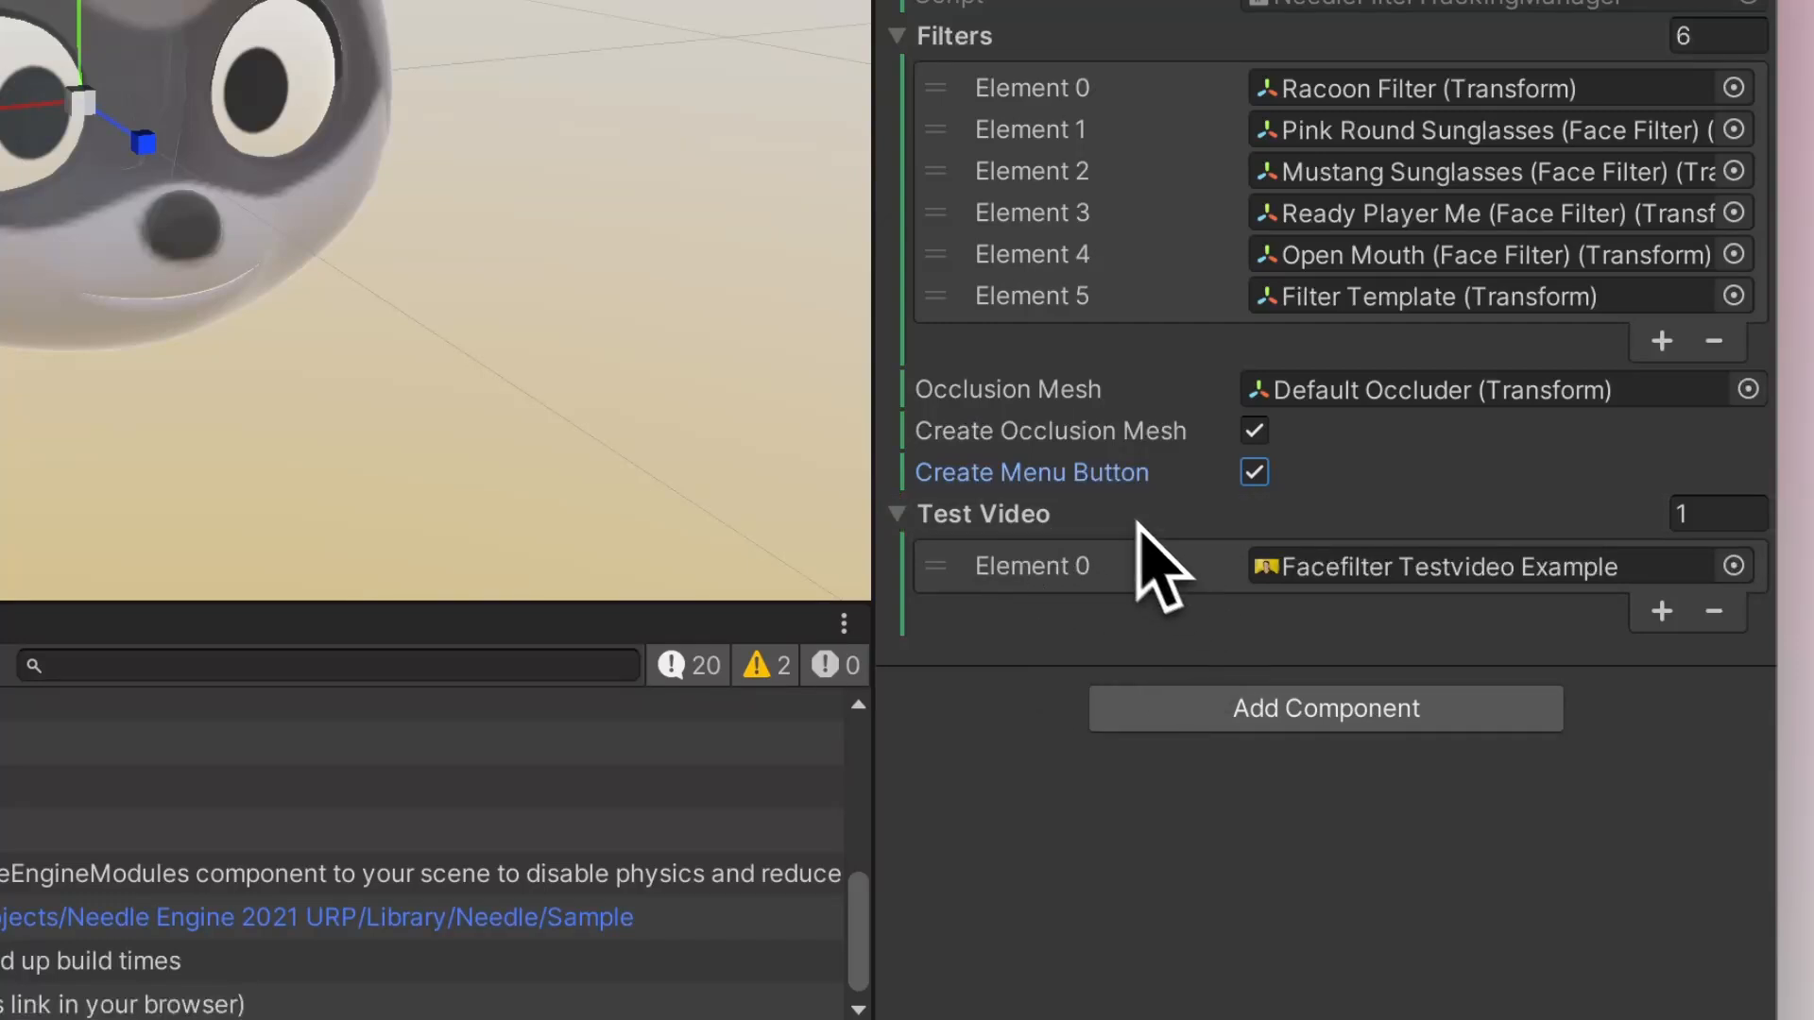
# Back in Unity, examine the Filter Manager's Test Video entry and locate the object assigned as the first filter
pyautogui.click(1341, 567)
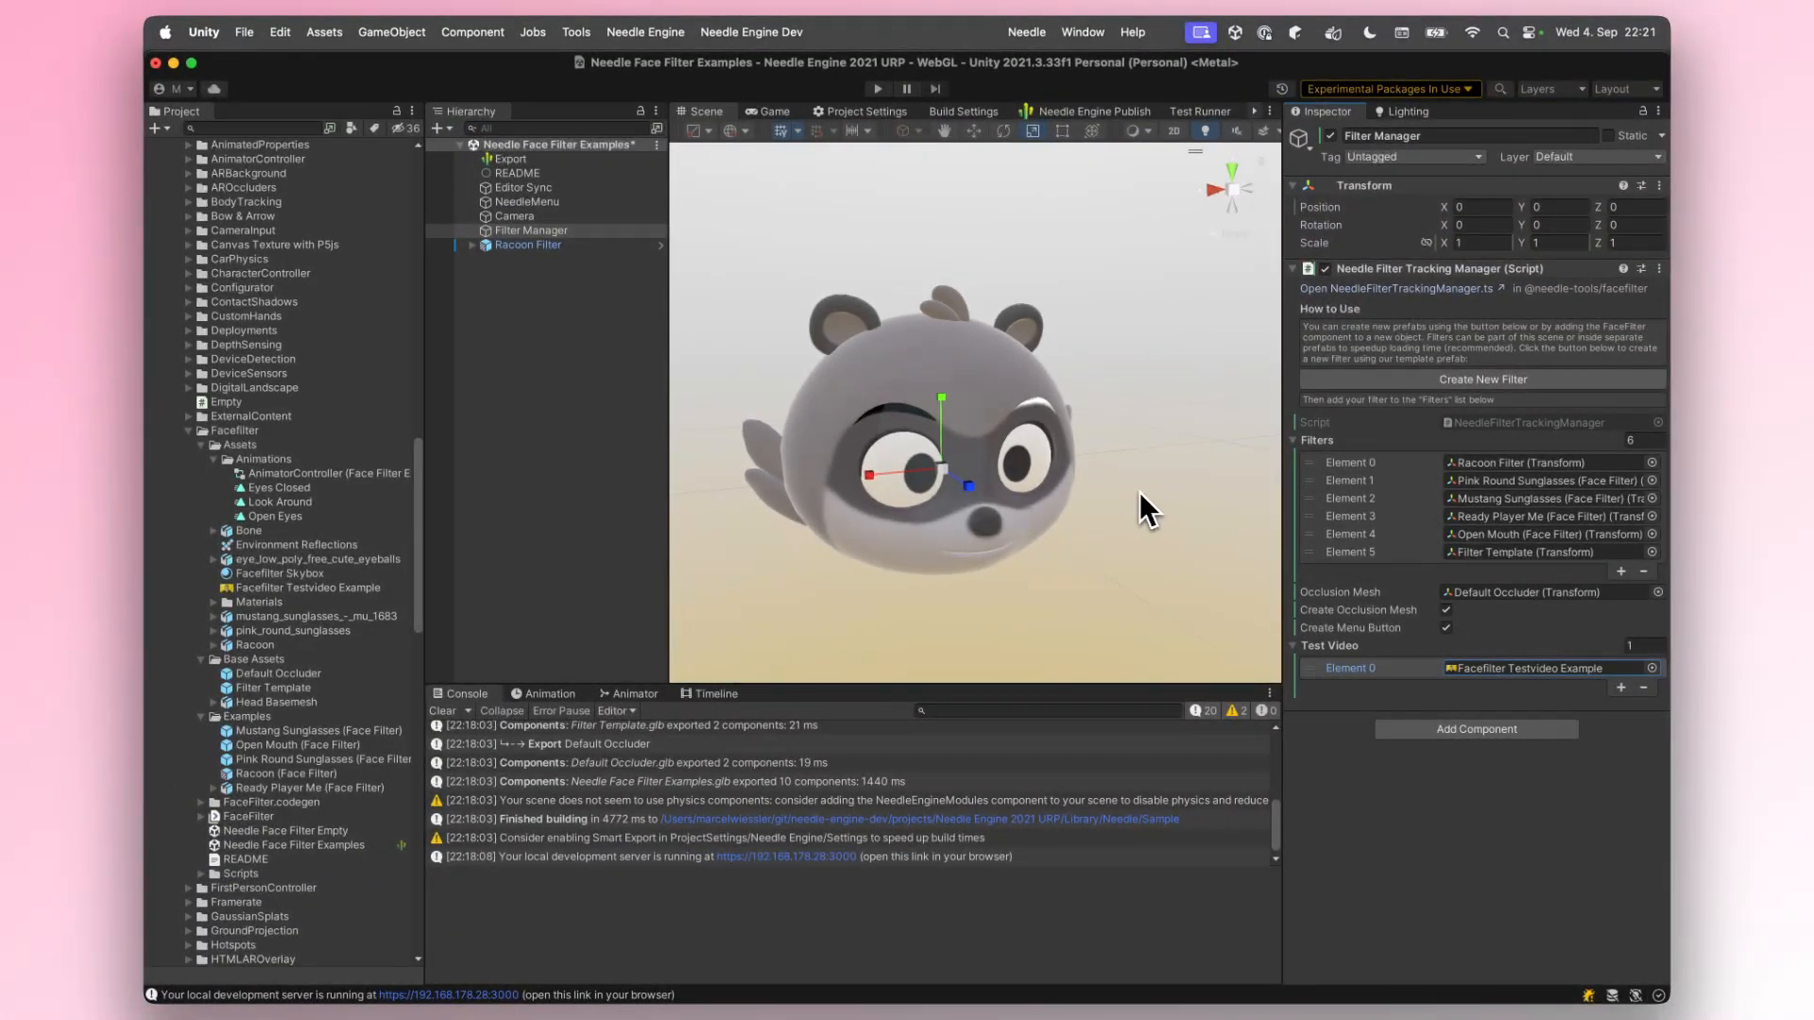
pyautogui.moveTo(1068, 487); pyautogui.dragTo(1086, 497, button='middle')
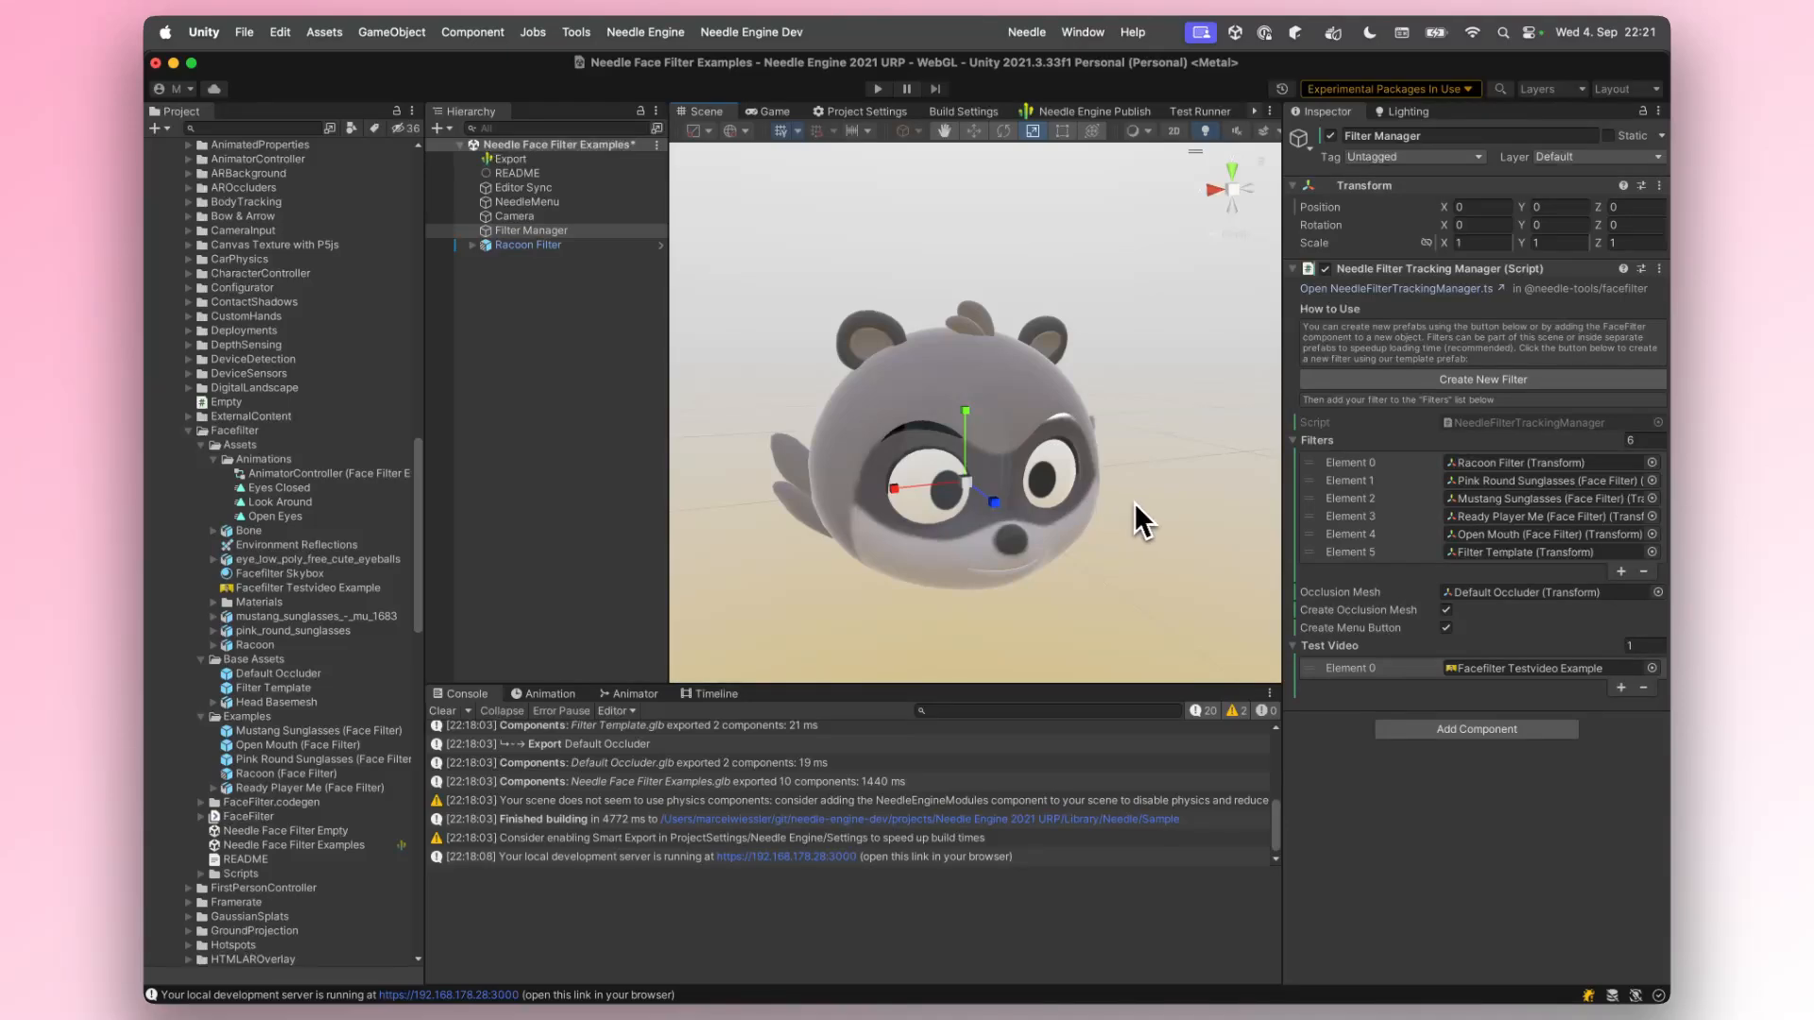
pyautogui.click(1485, 464)
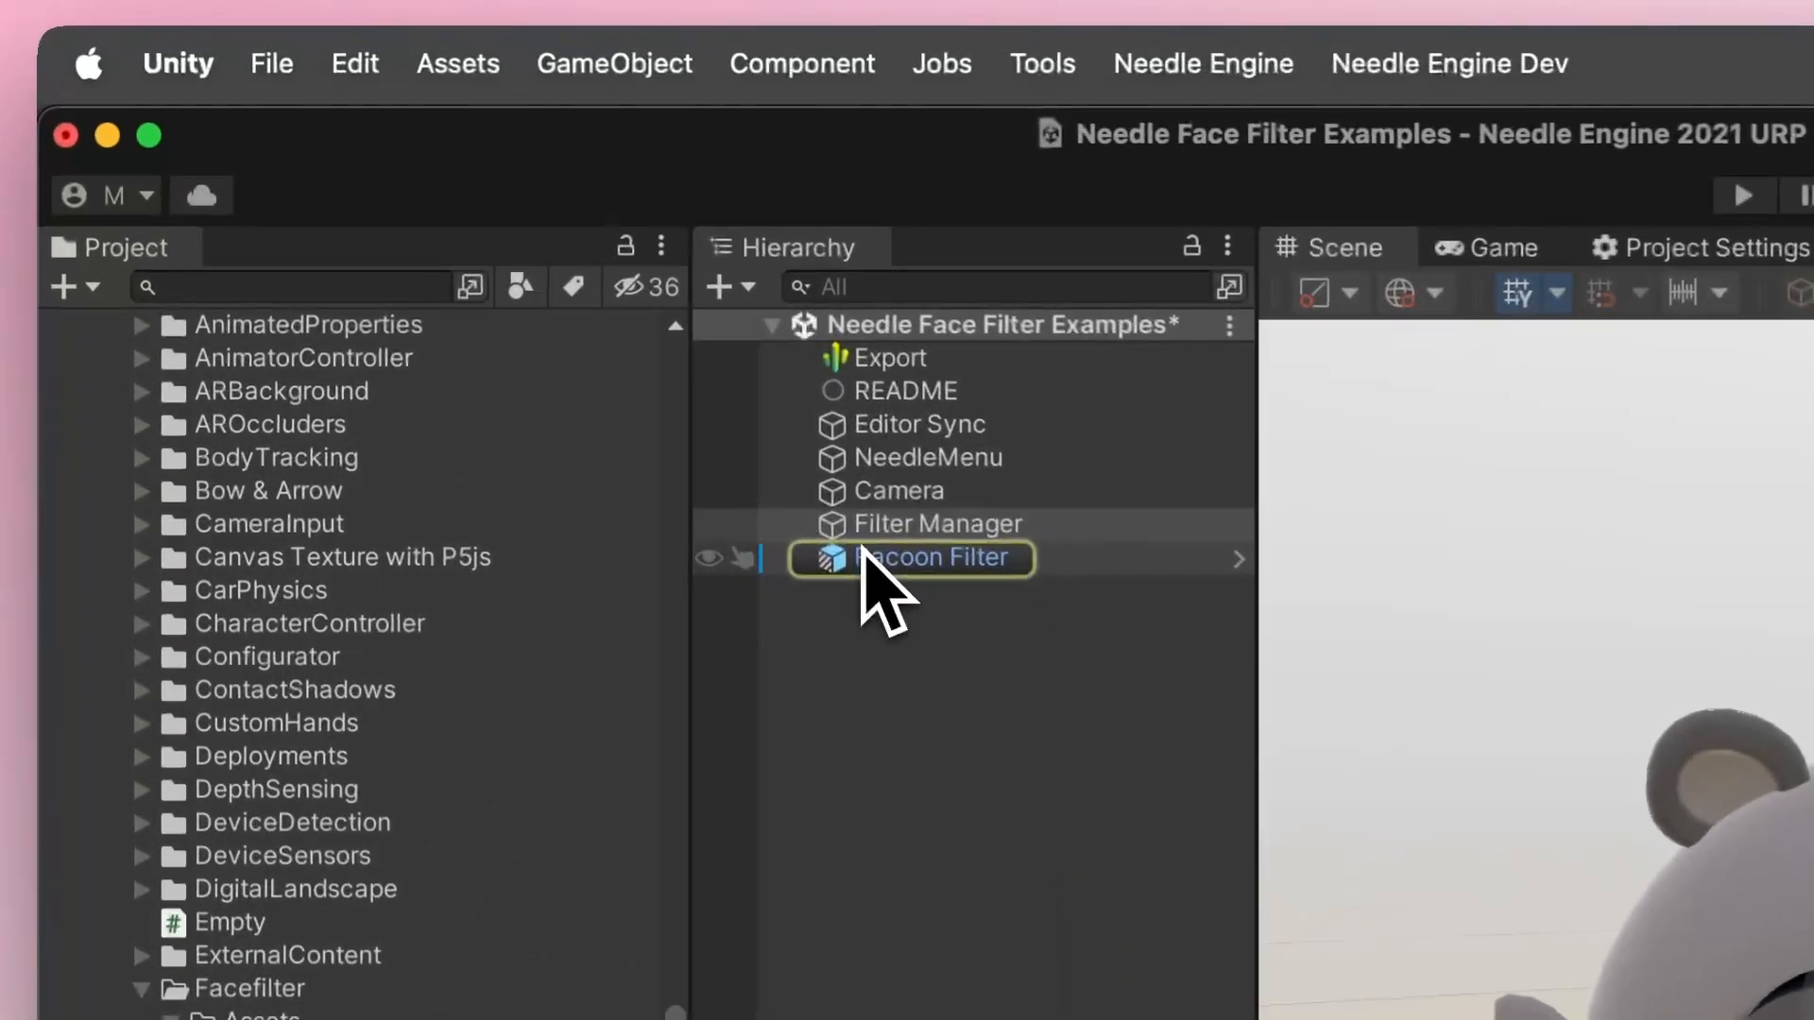
# Expand the Racoon Filter and go through its child objects, ending with Needle Filter Head Position selected
pyautogui.click(877, 560)
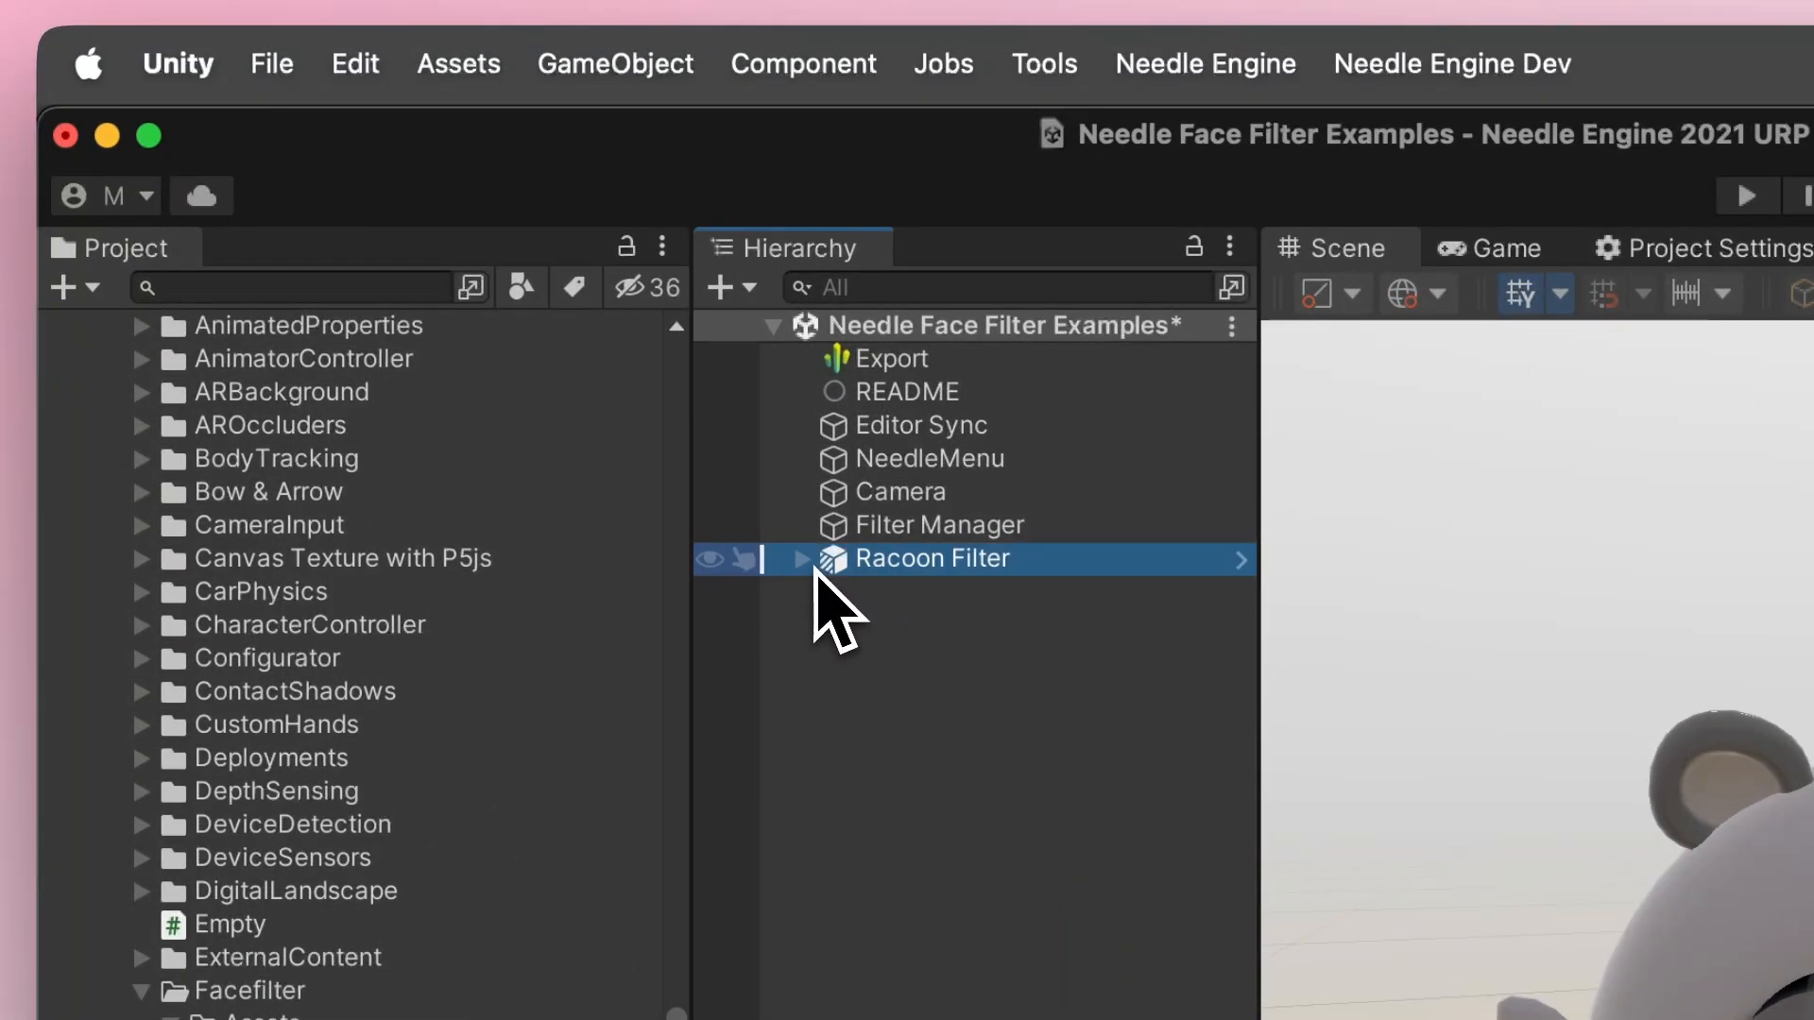
pyautogui.click(805, 565)
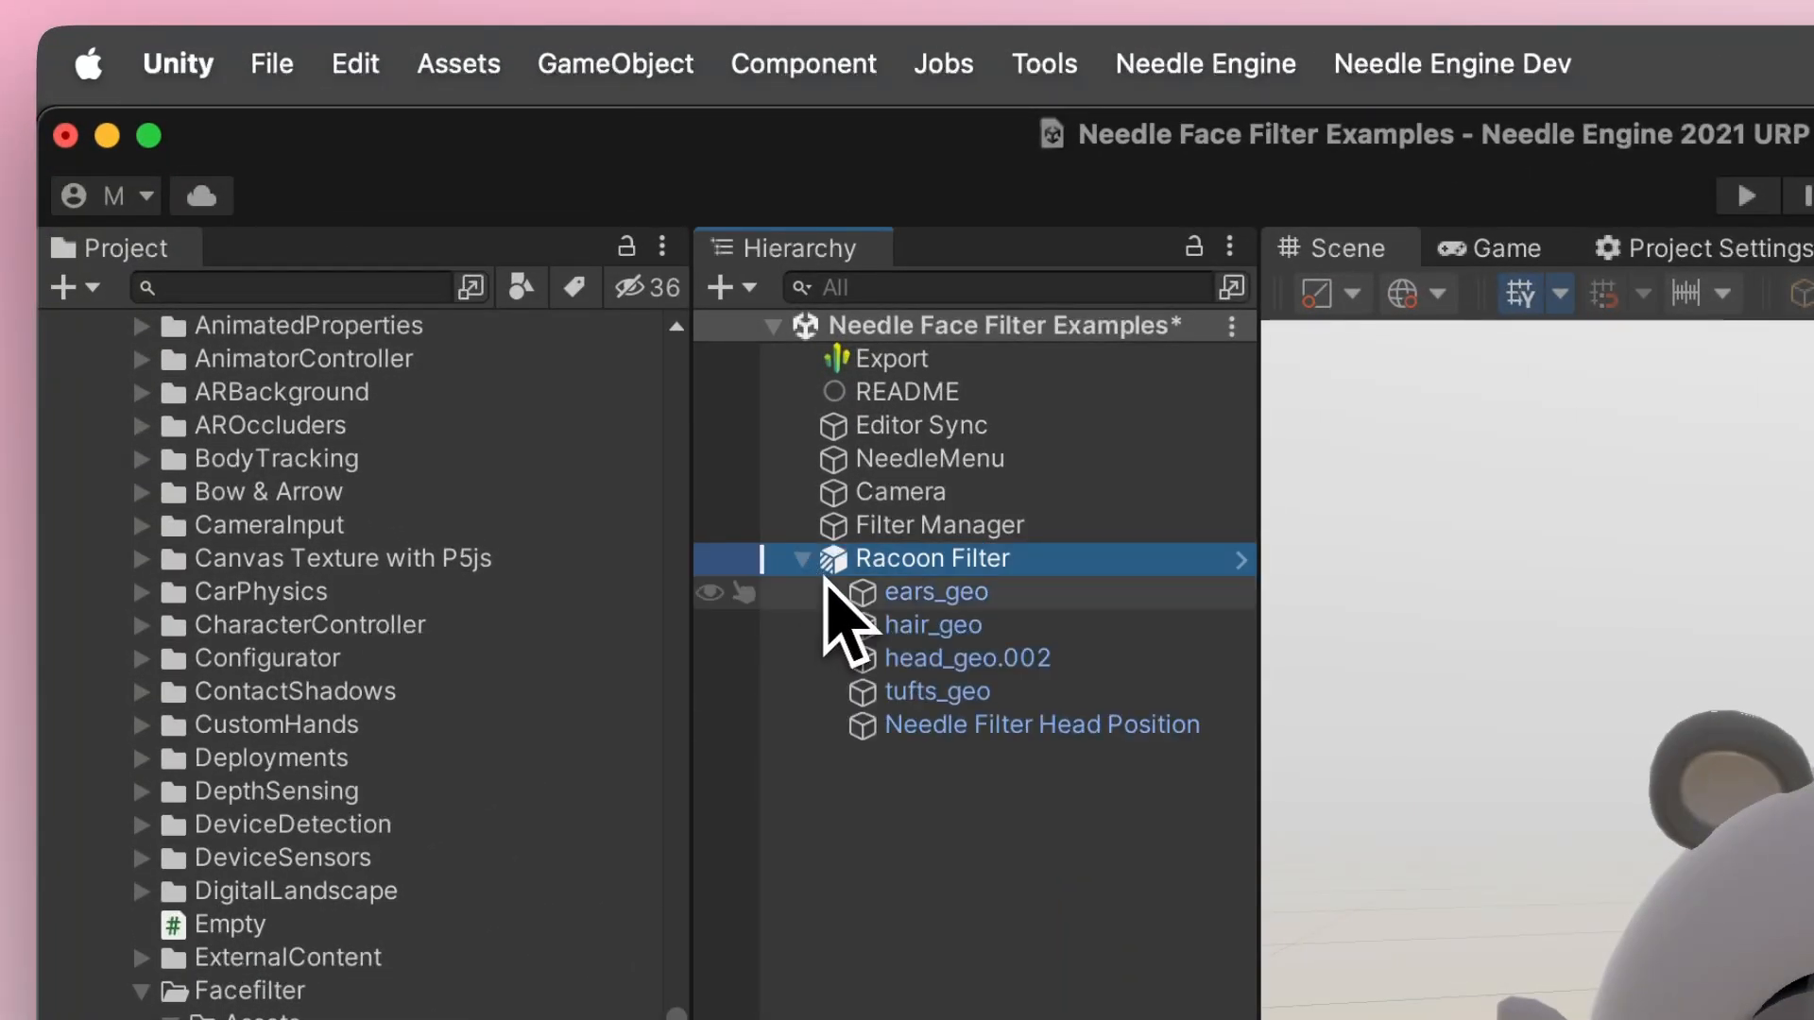
pyautogui.click(888, 595)
pyautogui.click(946, 635)
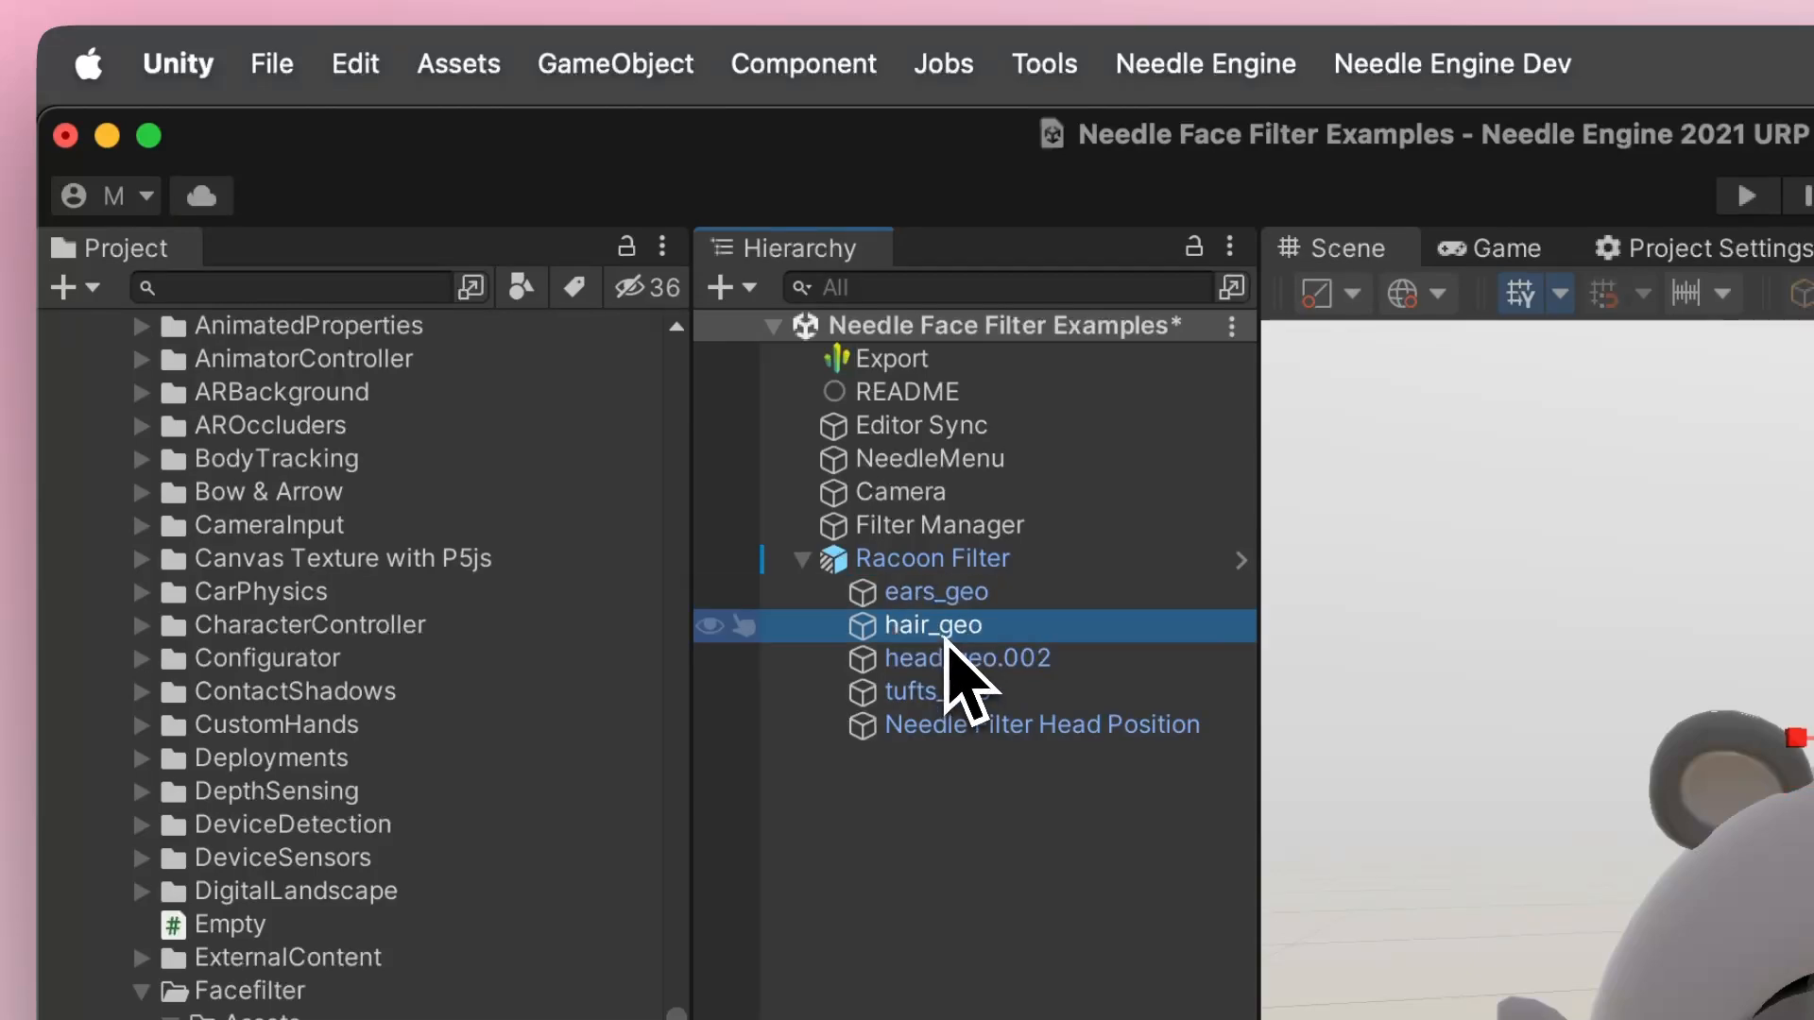
pyautogui.click(972, 663)
pyautogui.click(990, 694)
pyautogui.click(1011, 732)
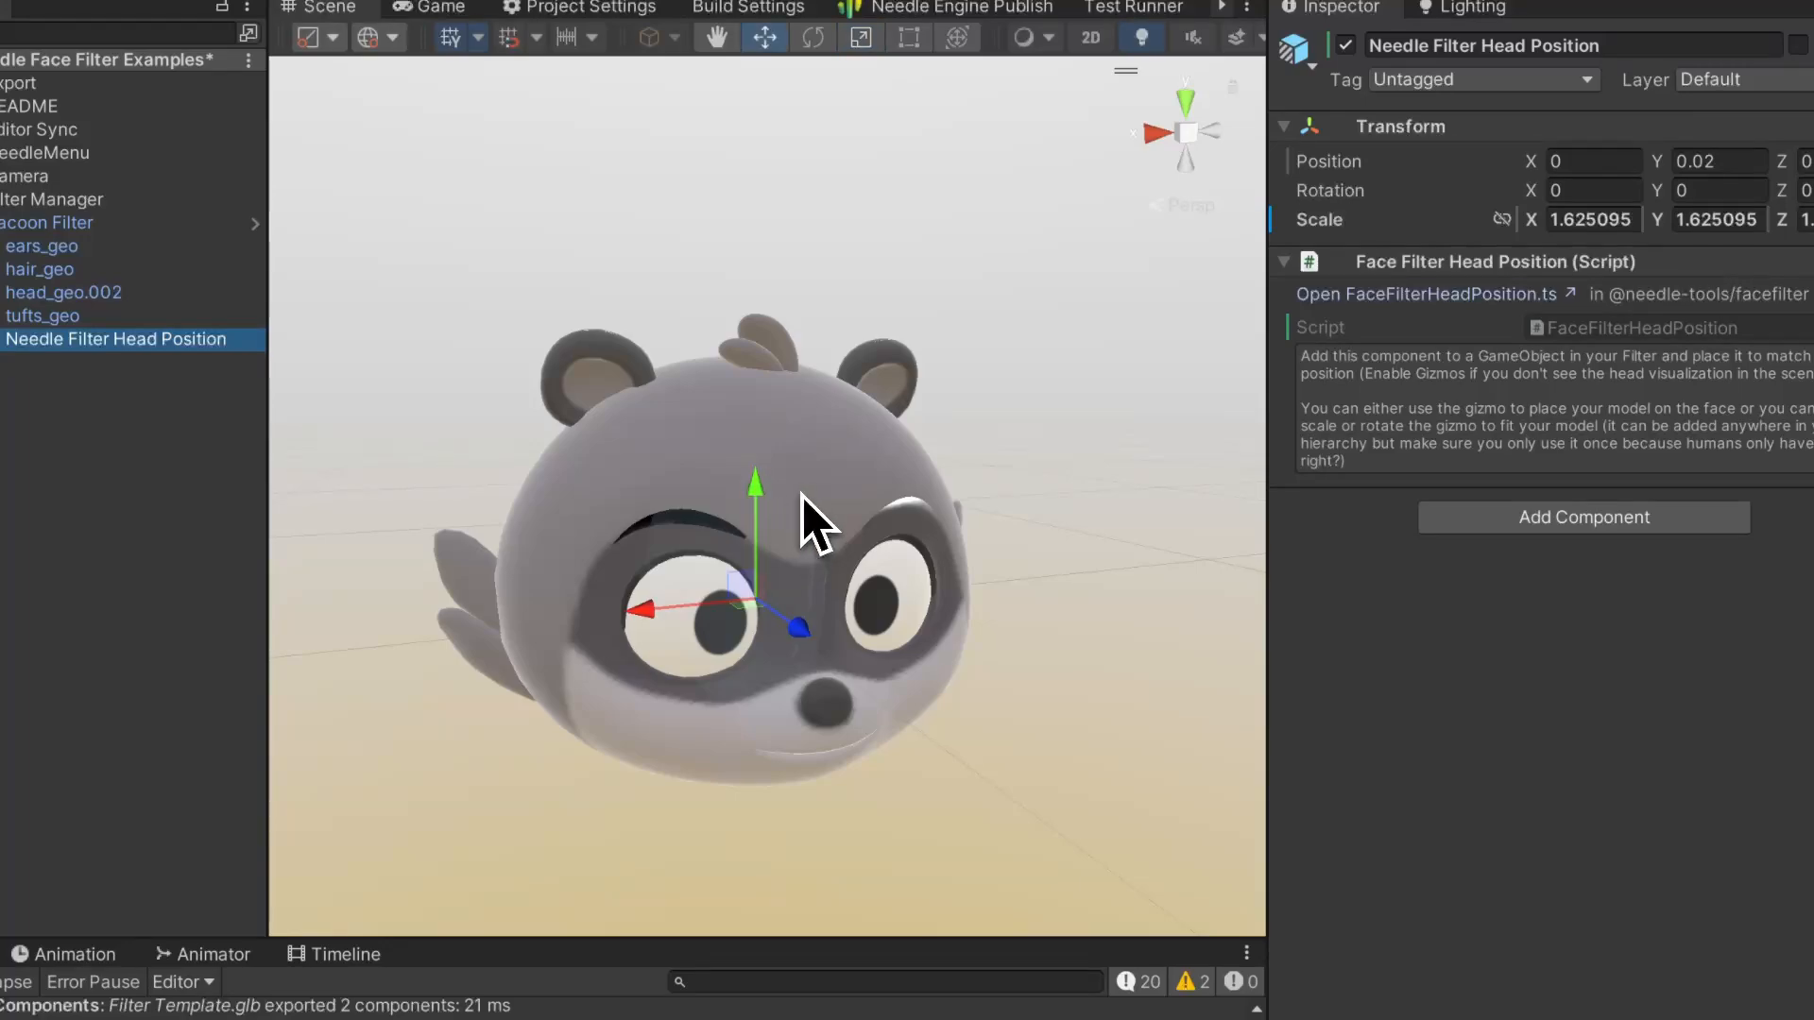
# Try raising the Needle Filter Head Position above the raccoon's head to about Y 0.391, and undo the move
pyautogui.moveTo(753, 496); pyautogui.dragTo(726, 343)
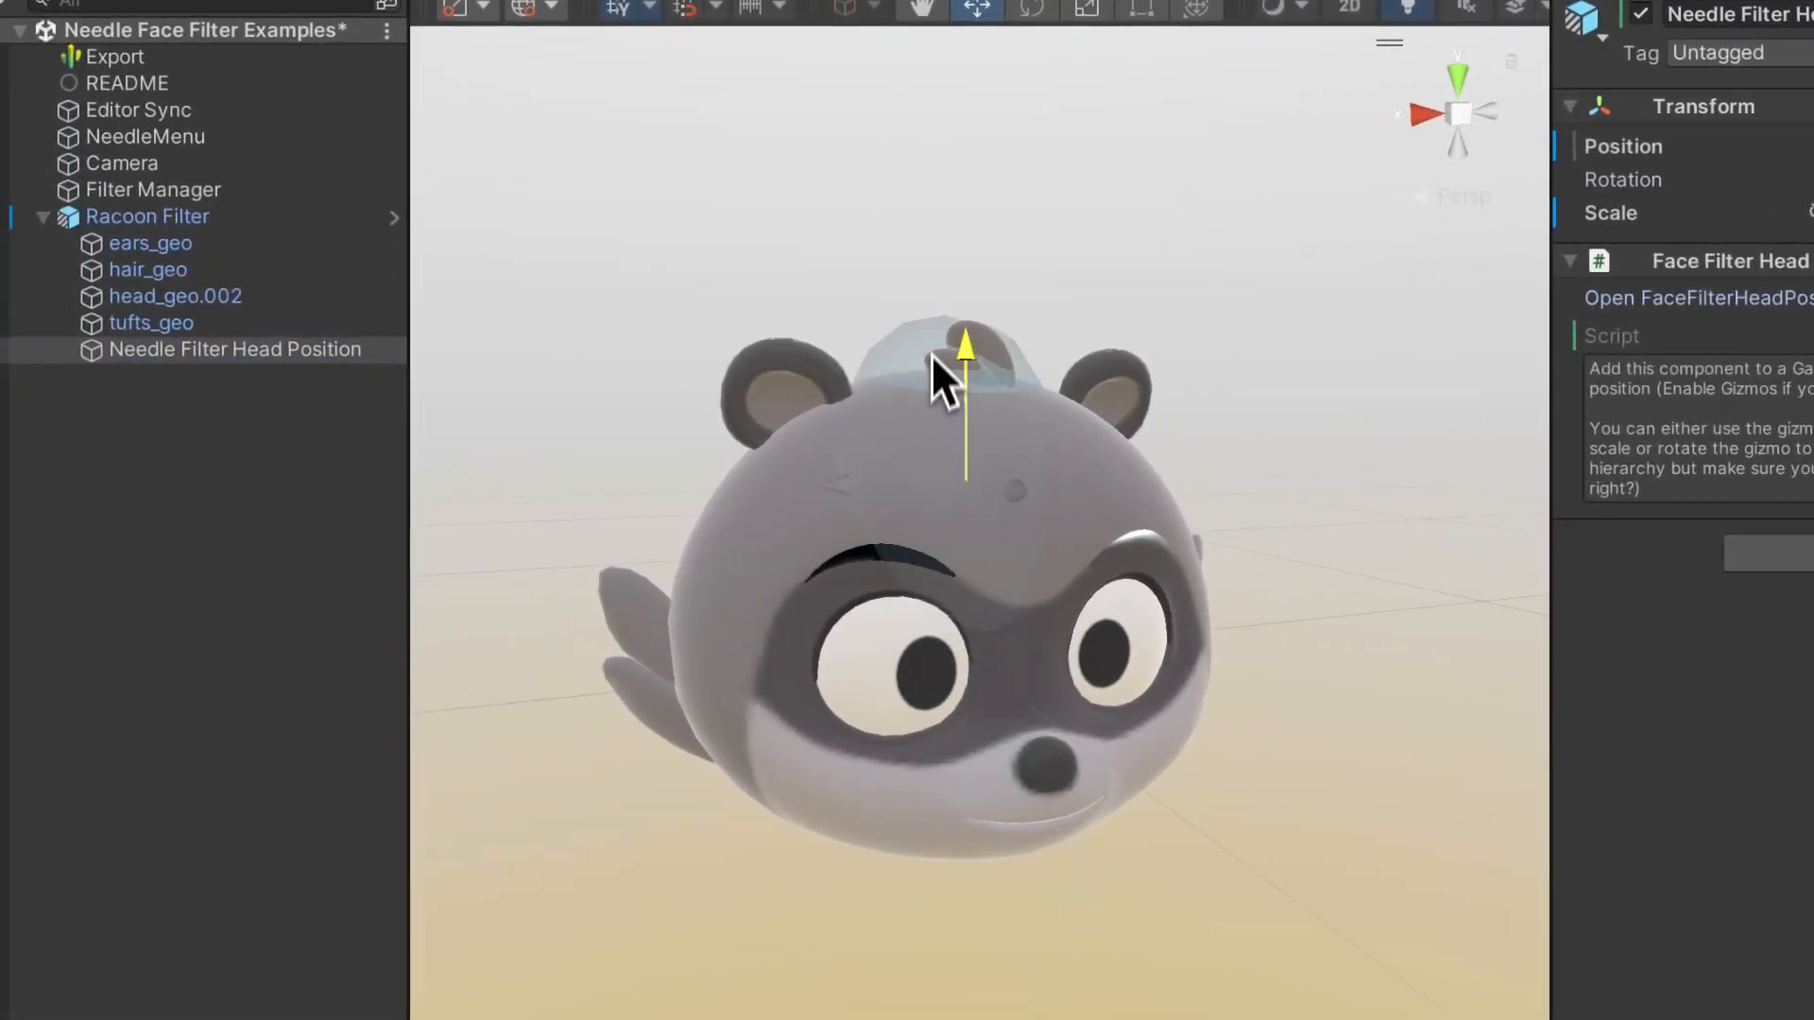
pyautogui.moveTo(931, 354)
pyautogui.mouseDown()
pyautogui.moveTo(939, 190)
pyautogui.moveTo(944, 473)
pyautogui.moveTo(915, 813)
pyautogui.moveTo(901, 752)
pyautogui.moveTo(915, 326)
pyautogui.mouseUp()
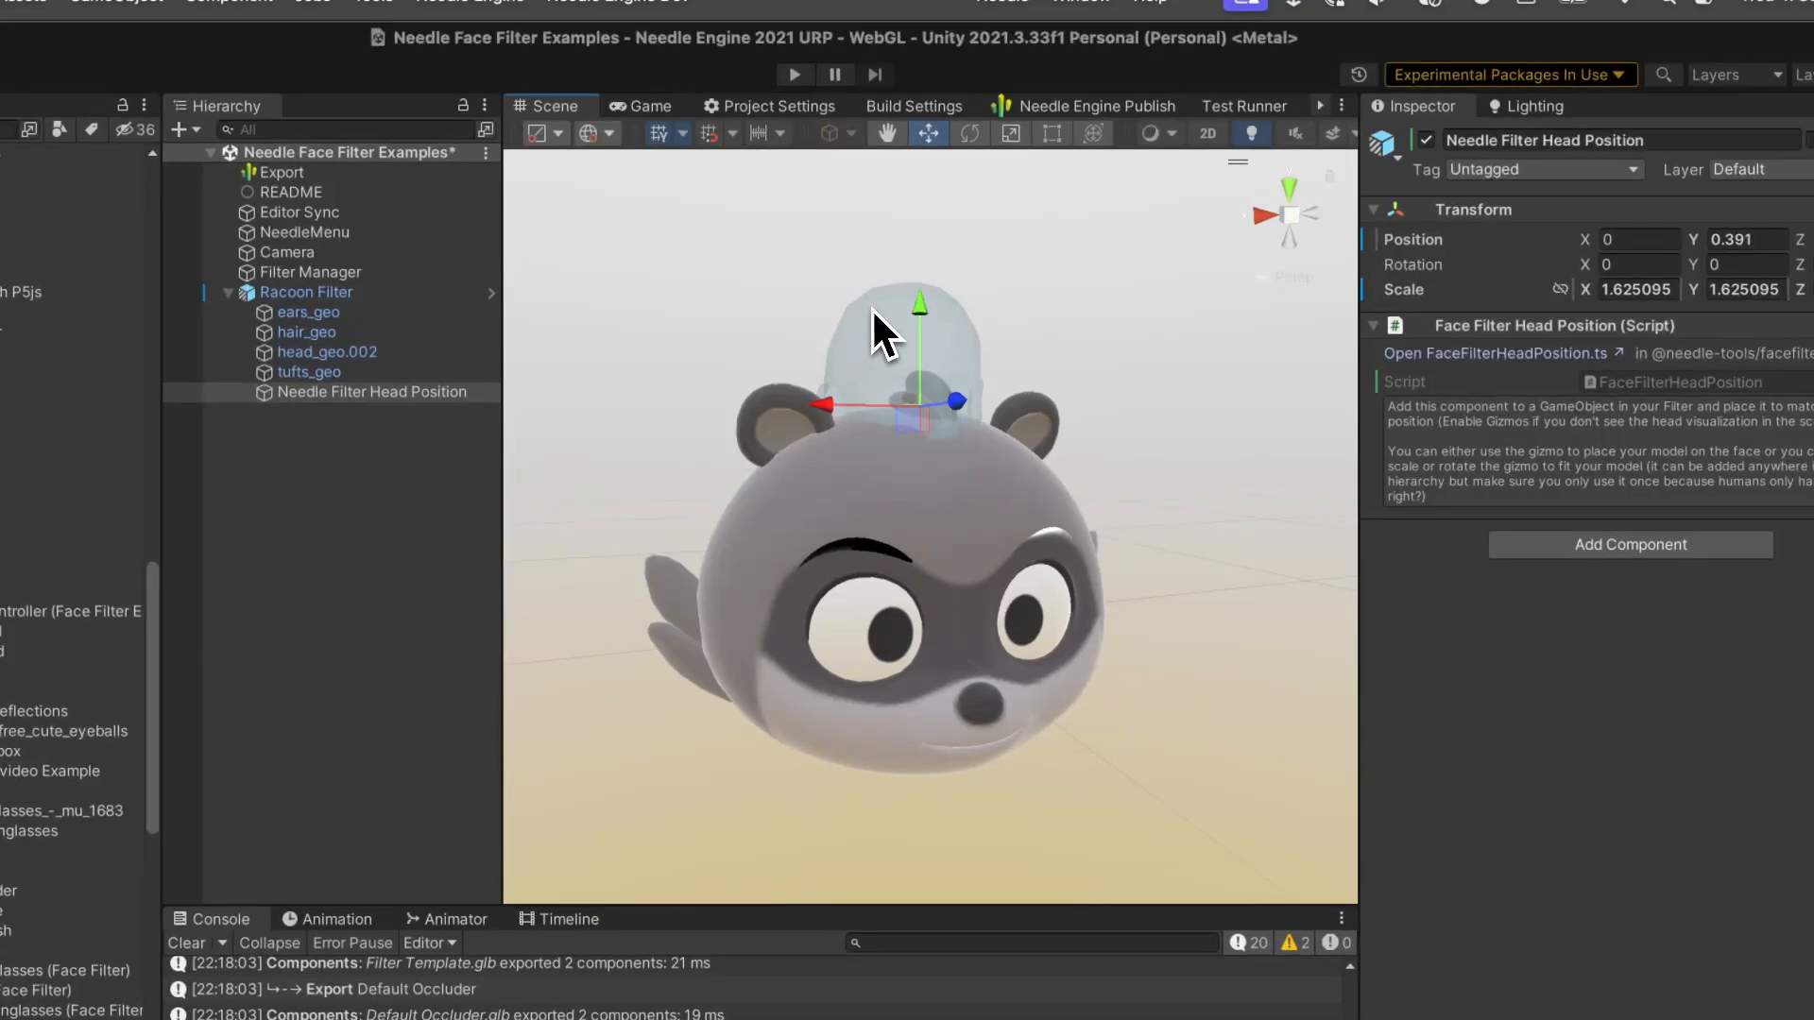
pyautogui.press('super+z')
# Move the Needle Filter Head Position inside the raccoon's head to about Y -0.002 and Z 0.037
pyautogui.moveTo(843, 374); pyautogui.dragTo(843, 360, button='middle')
pyautogui.keyDown('alt'); pyautogui.moveTo(843, 361); pyautogui.dragTo(865, 361); pyautogui.keyUp('alt')
pyautogui.moveTo(865, 370); pyautogui.dragTo(867, 355, button='middle')
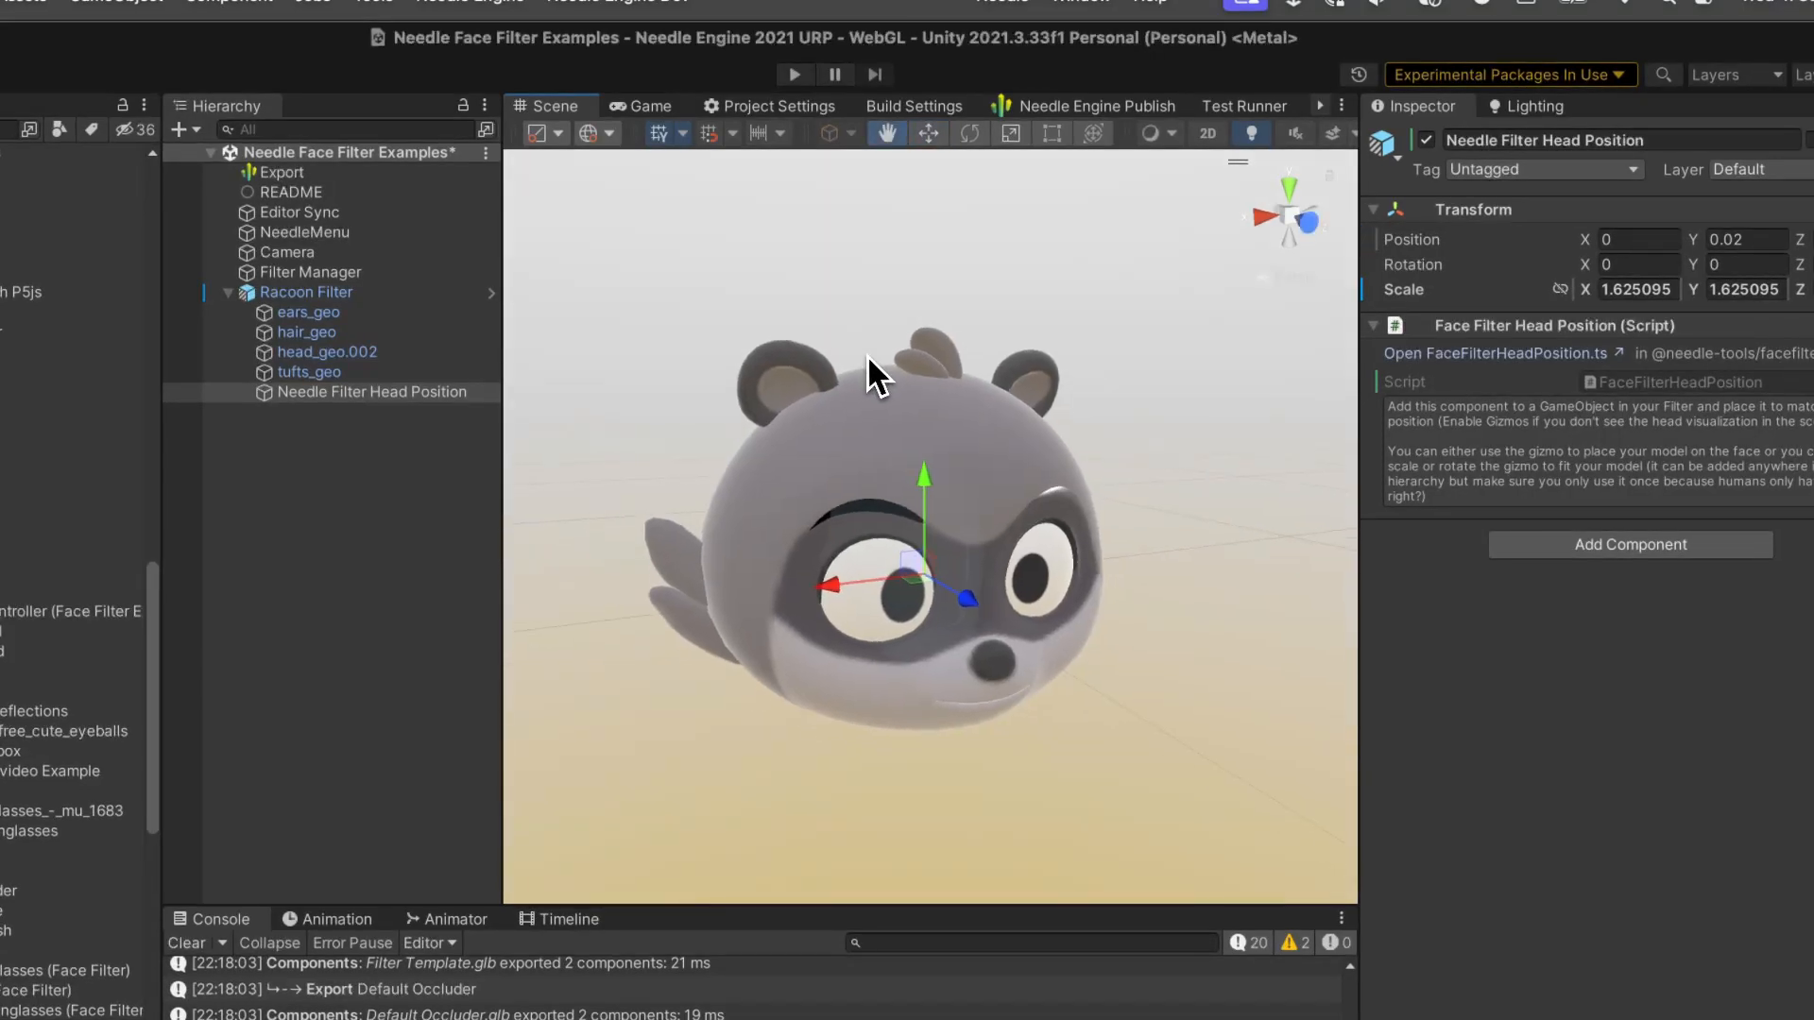
pyautogui.keyDown('alt'); pyautogui.moveTo(867, 355); pyautogui.dragTo(916, 439); pyautogui.keyUp('alt')
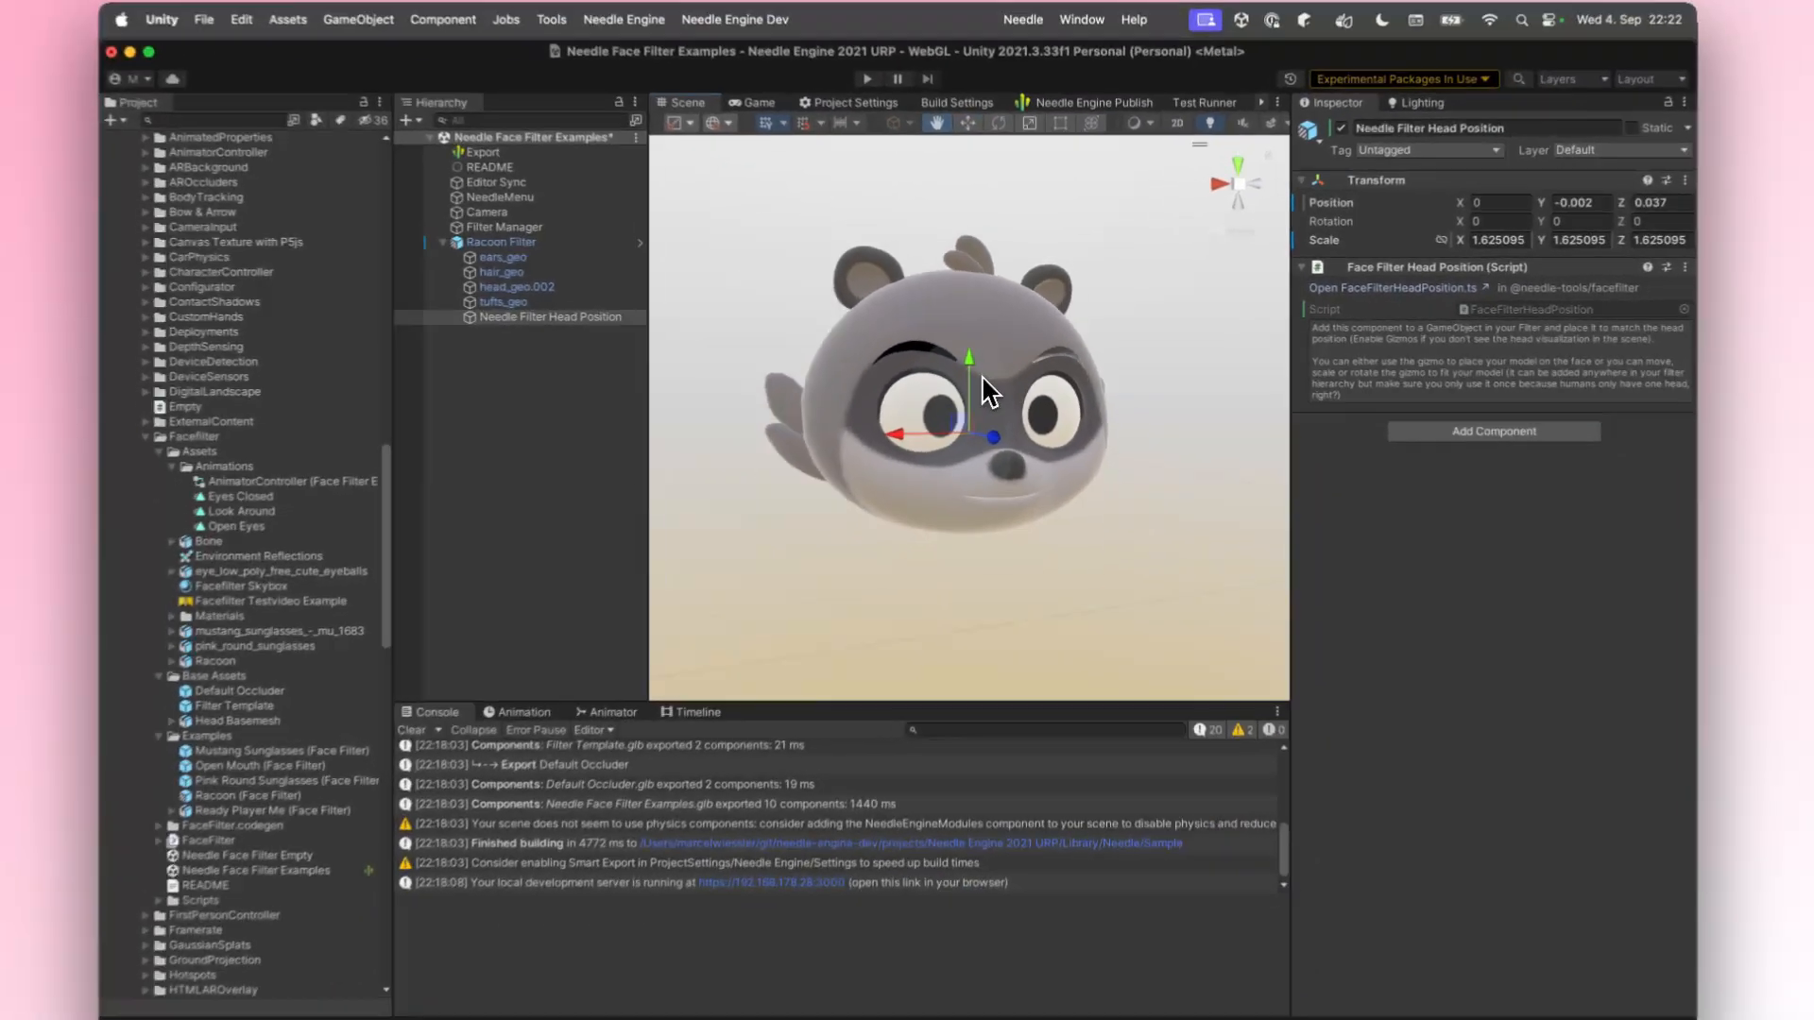
# Scale the Needle Filter Head Position uniformly to about 3.12, and shrink it back to fit inside the raccoon's head
pyautogui.keyDown('alt'); pyautogui.moveTo(985, 389); pyautogui.dragTo(985, 352); pyautogui.keyUp('alt')
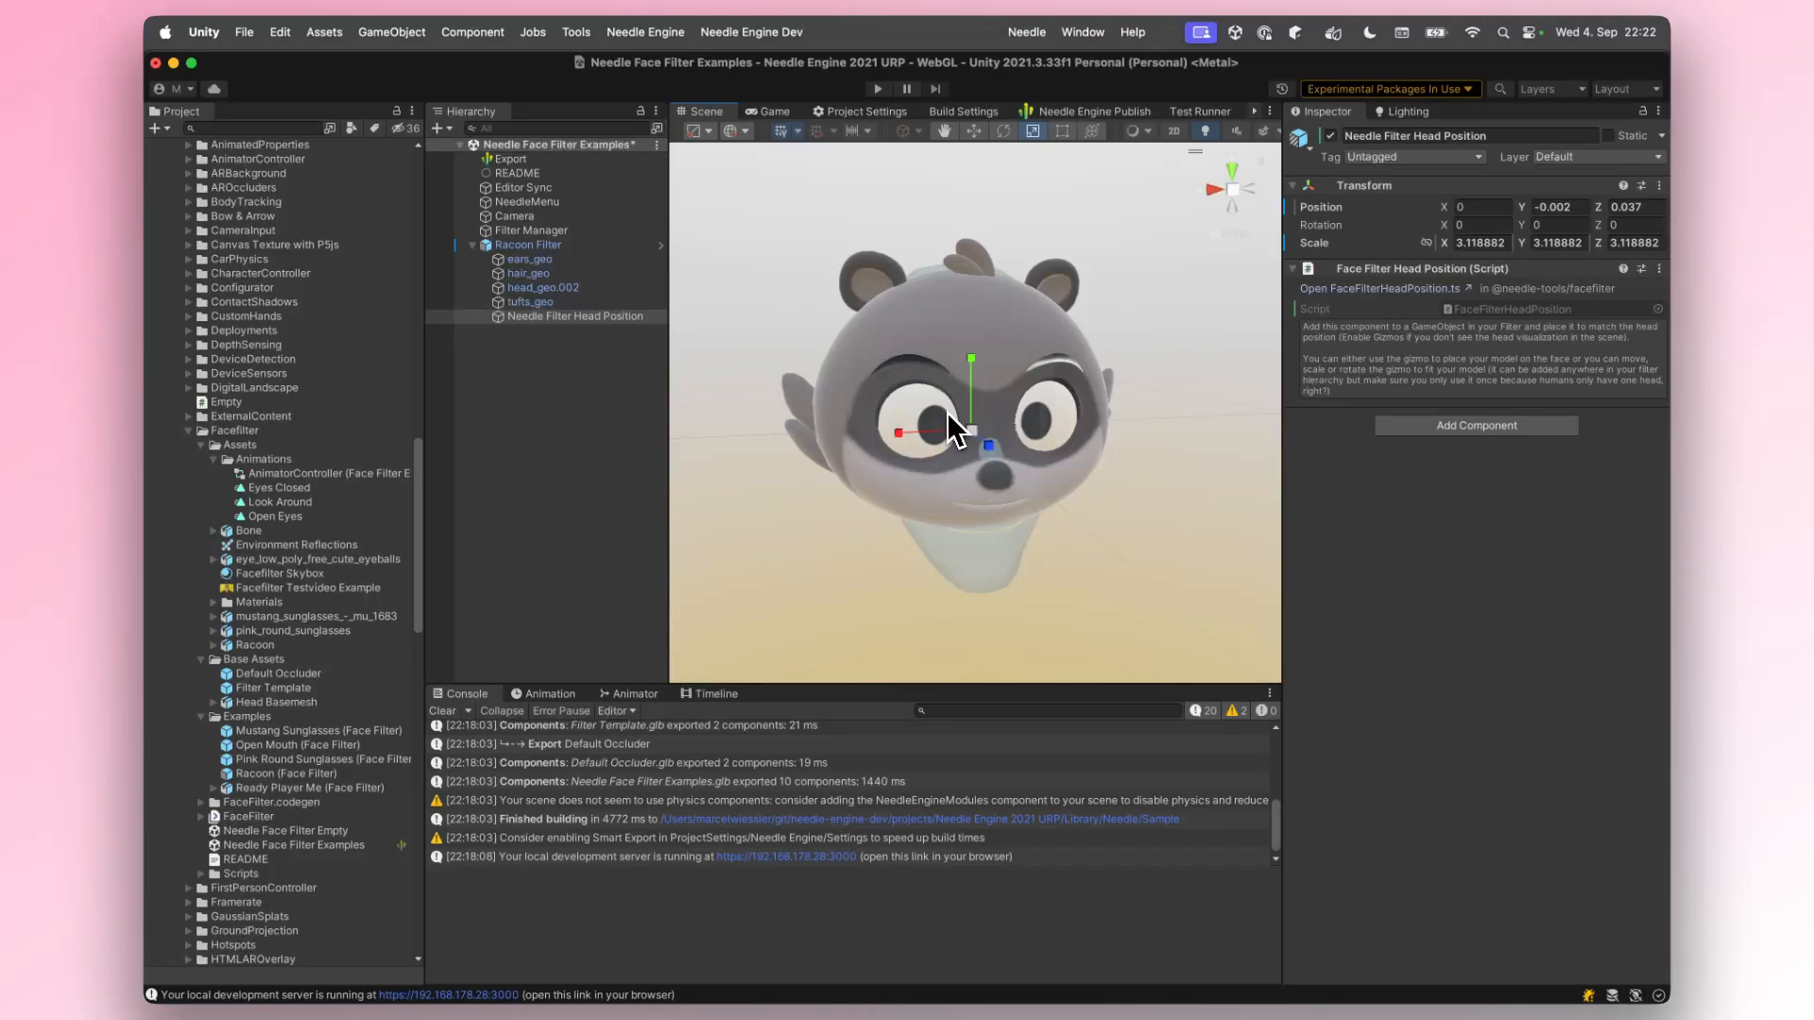
pyautogui.moveTo(979, 397); pyautogui.dragTo(994, 478)
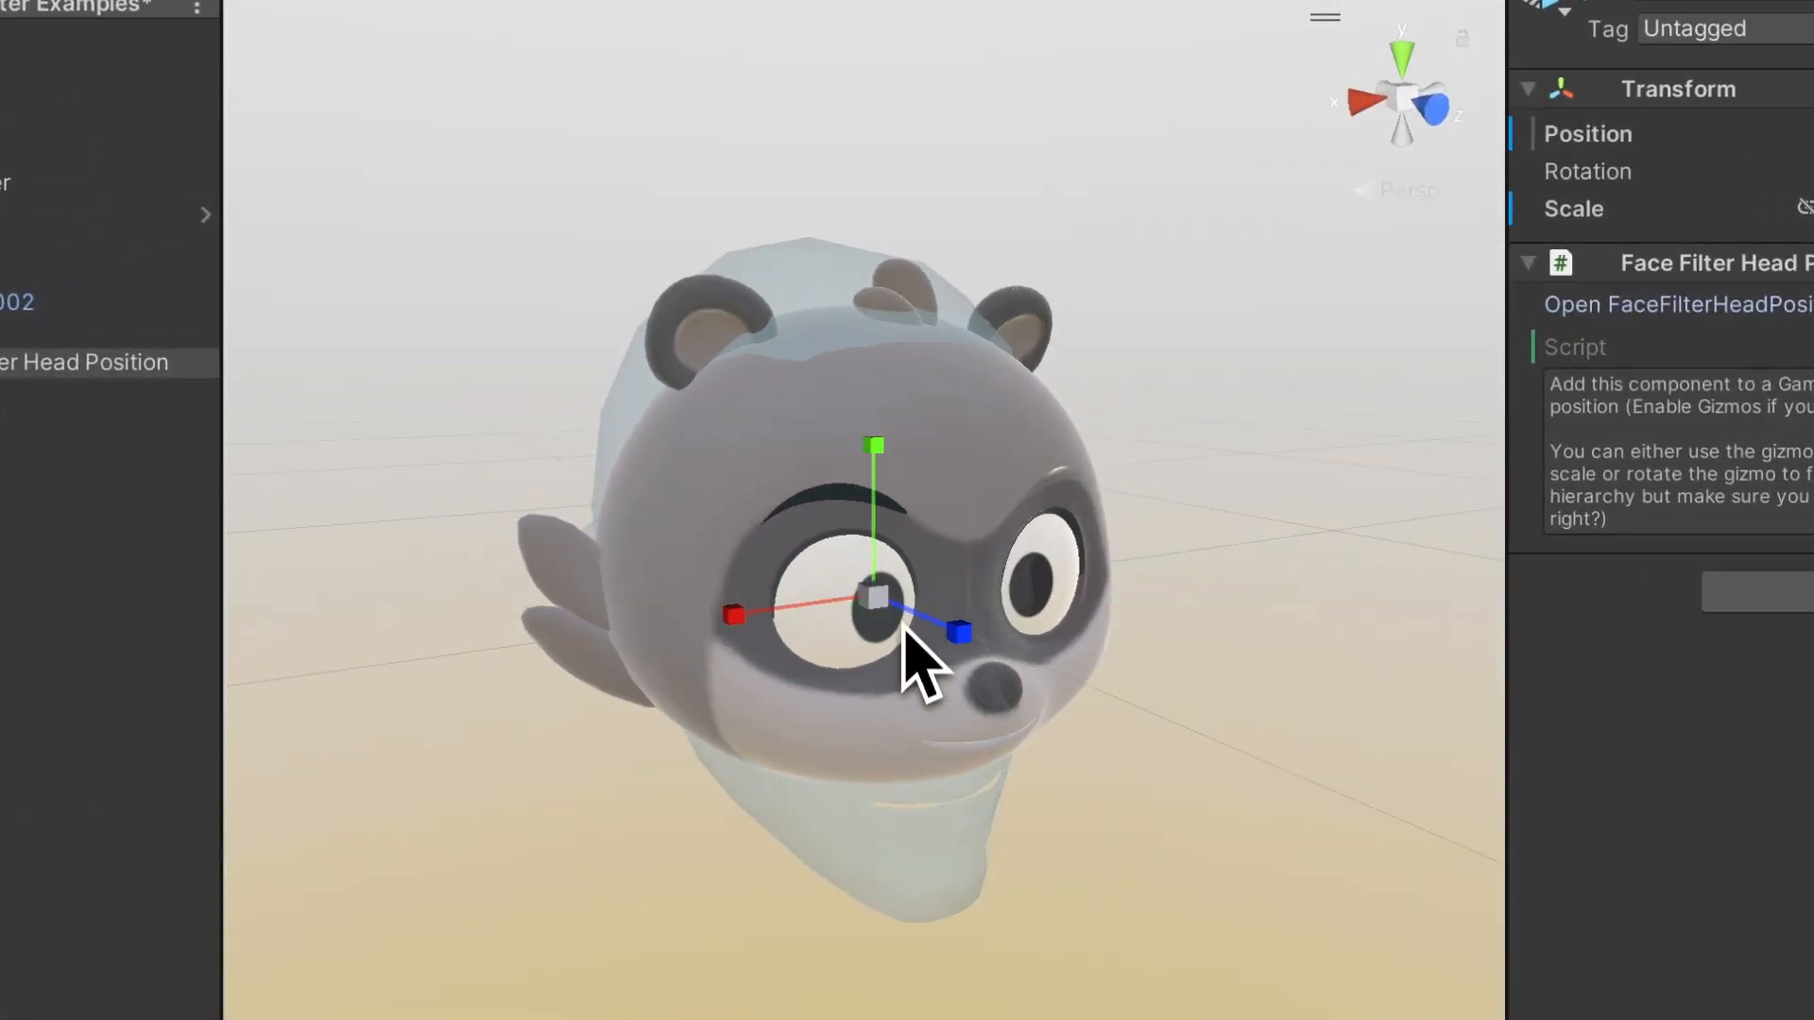
pyautogui.press('r')
pyautogui.moveTo(883, 604); pyautogui.dragTo(619, 635)
pyautogui.press('w')
pyautogui.scroll(5, 749, 583)
pyautogui.scroll(-5, 749, 578)
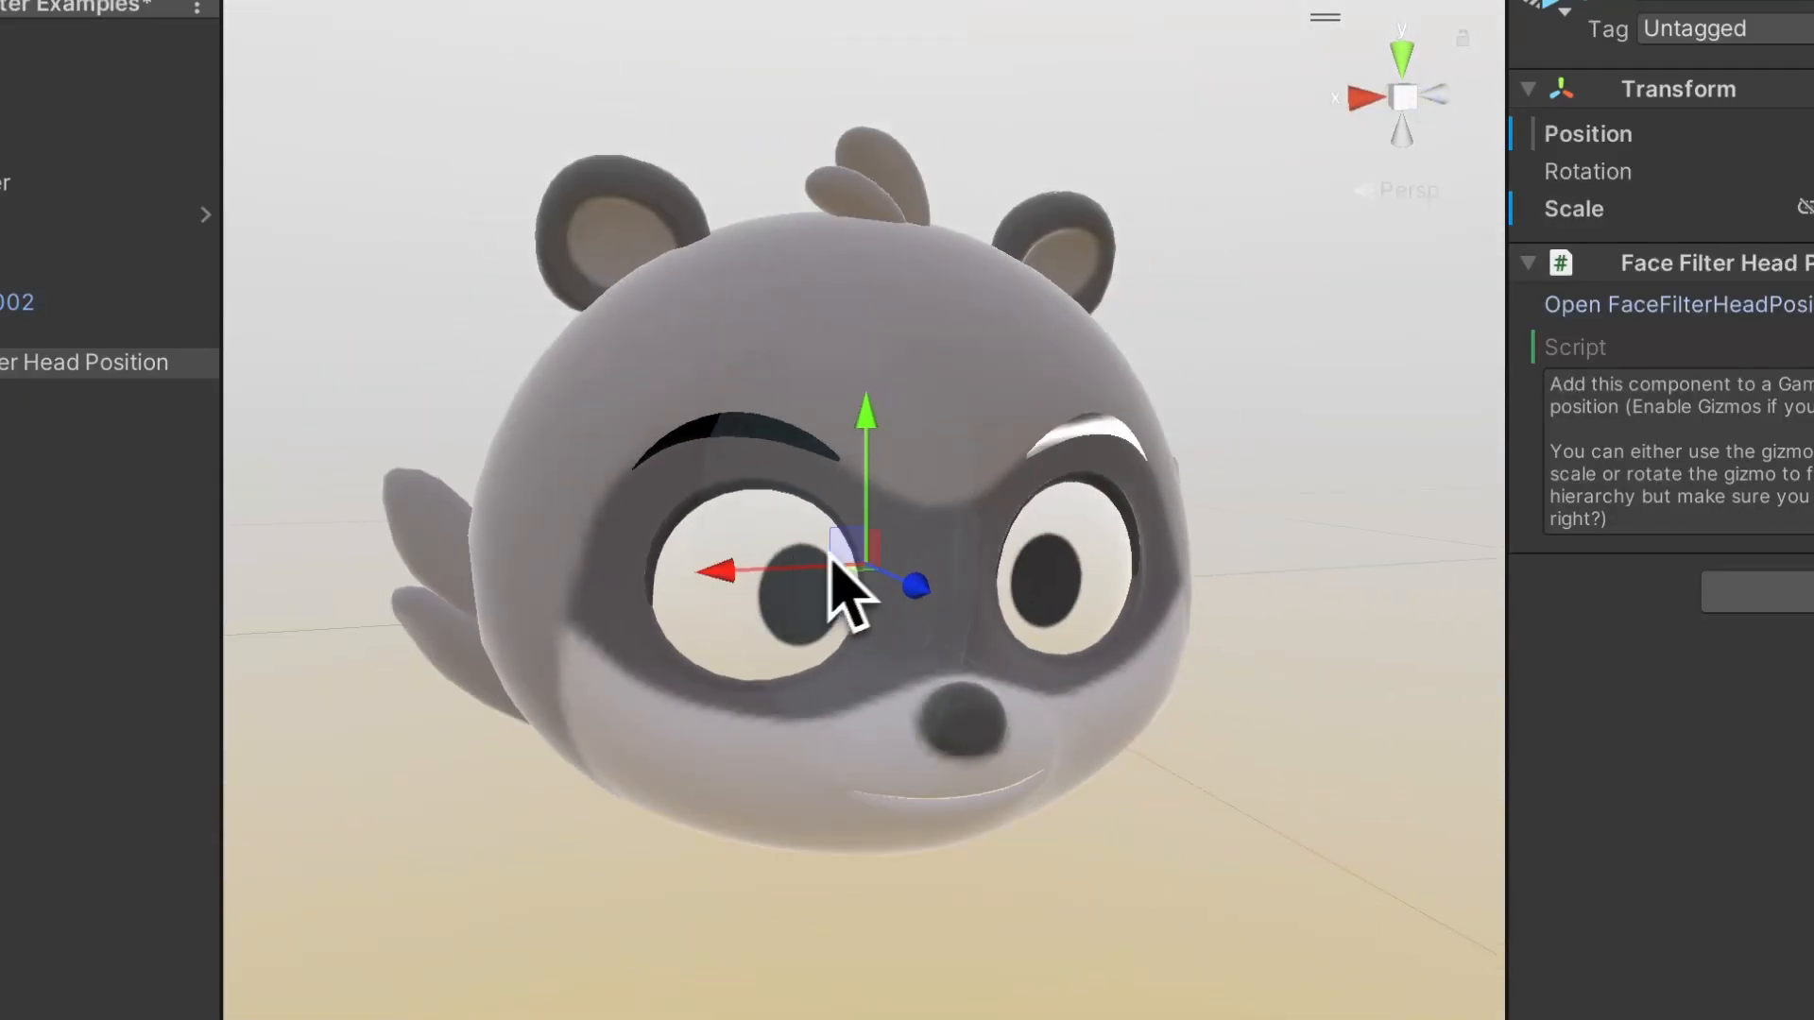
# Open the Pink Round Sunglasses filter from the Filter Manager's list, view it around the head, and return to the main scene
pyautogui.keyDown('alt'); pyautogui.moveTo(919, 526); pyautogui.dragTo(926, 567); pyautogui.keyUp('alt')
pyautogui.click(541, 234)
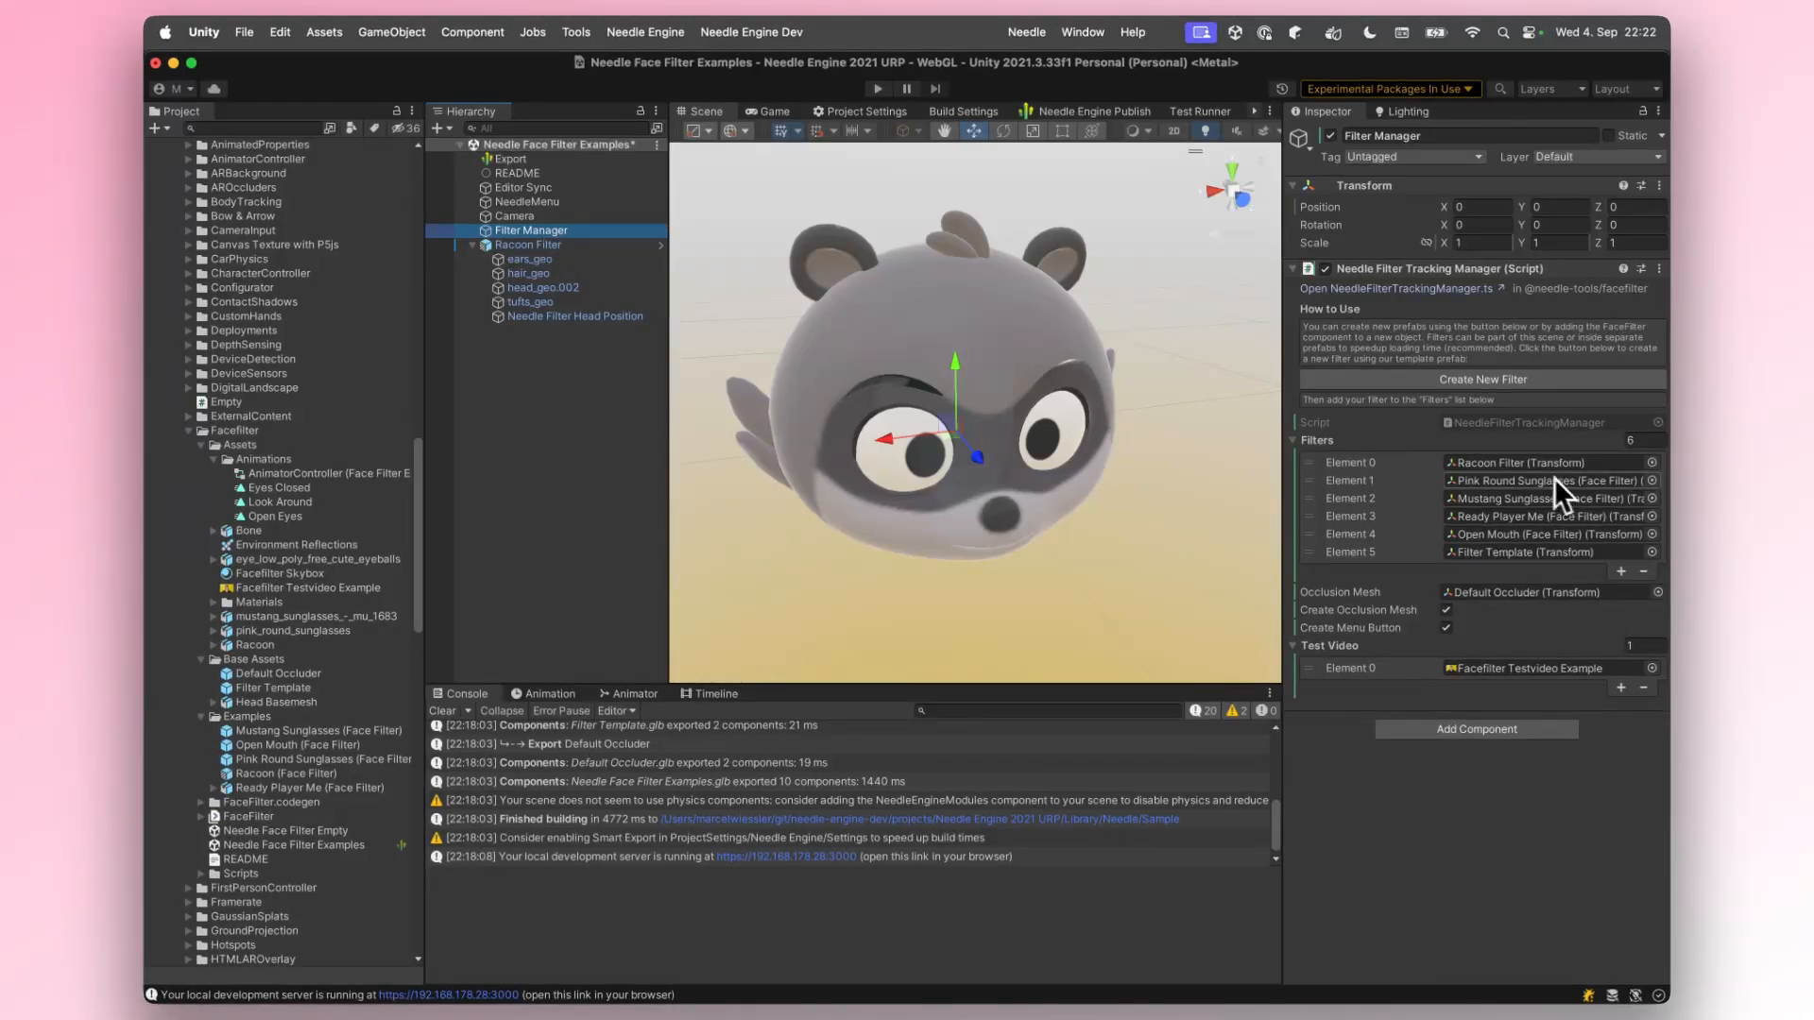
pyautogui.doubleClick(1490, 481)
pyautogui.keyDown('alt'); pyautogui.moveTo(1096, 421); pyautogui.dragTo(1256, 452); pyautogui.keyUp('alt')
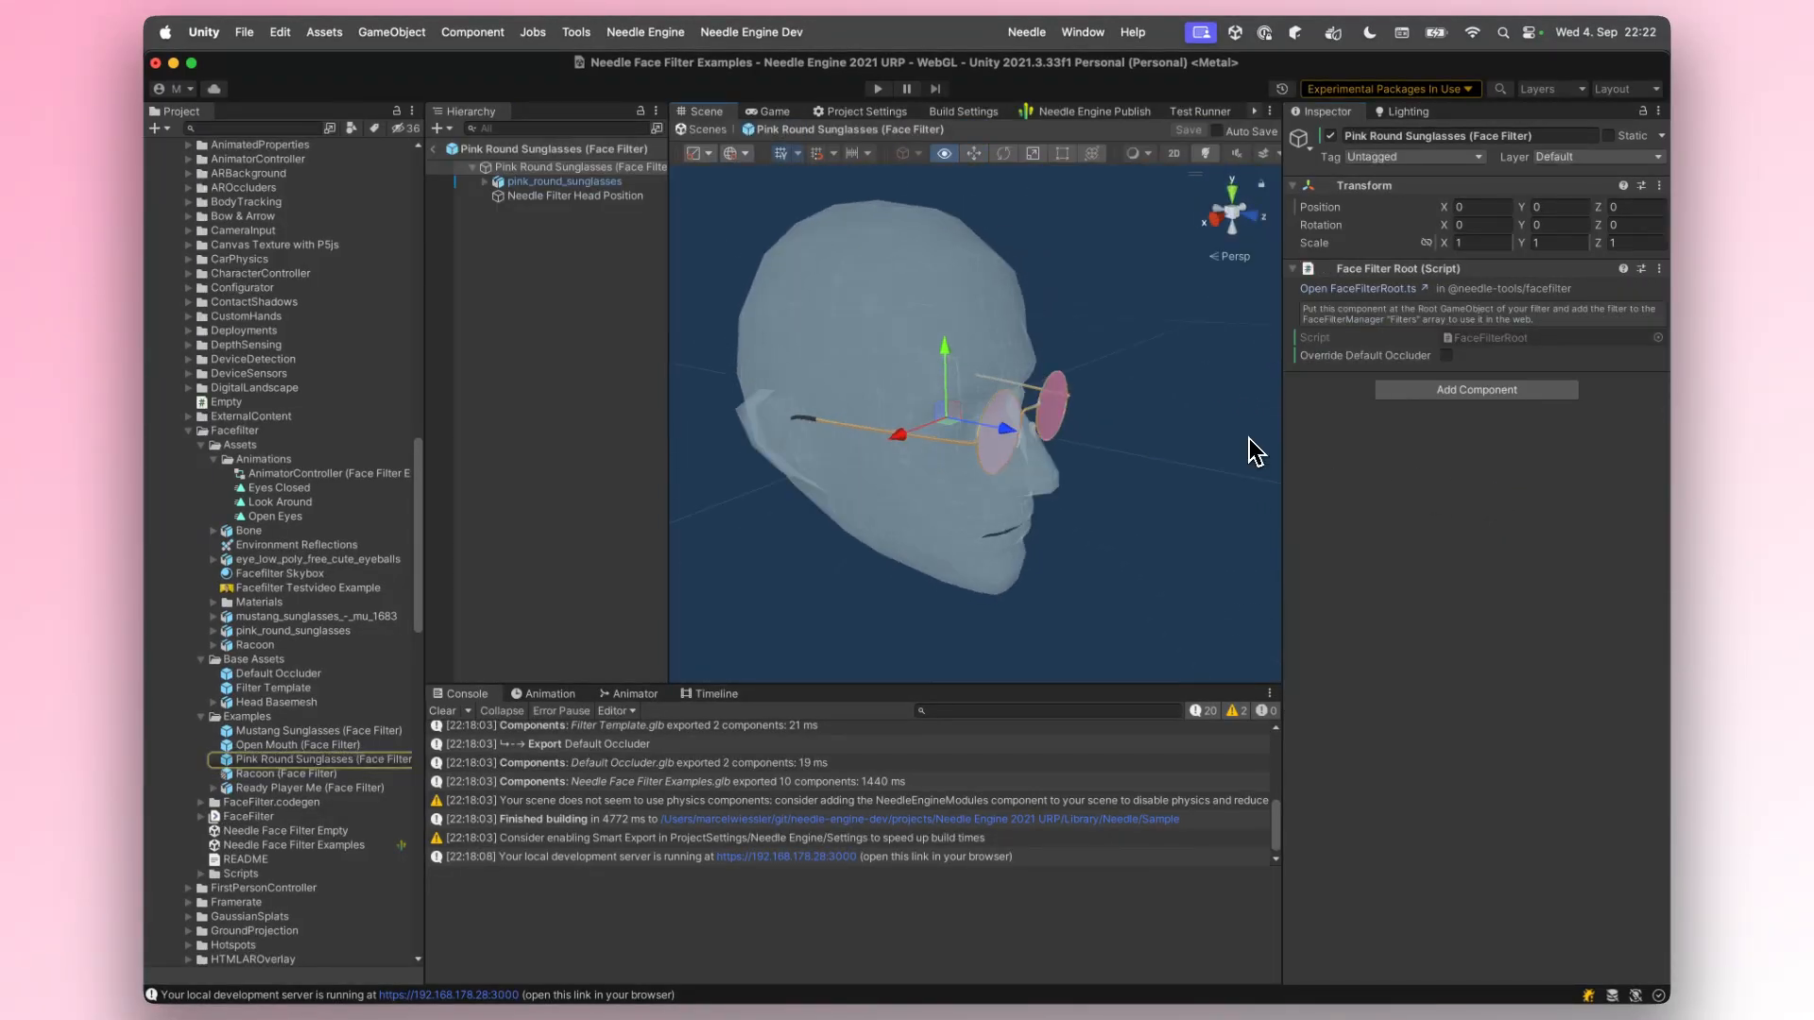
pyautogui.keyDown('alt'); pyautogui.moveTo(876, 304); pyautogui.dragTo(1011, 272); pyautogui.keyUp('alt')
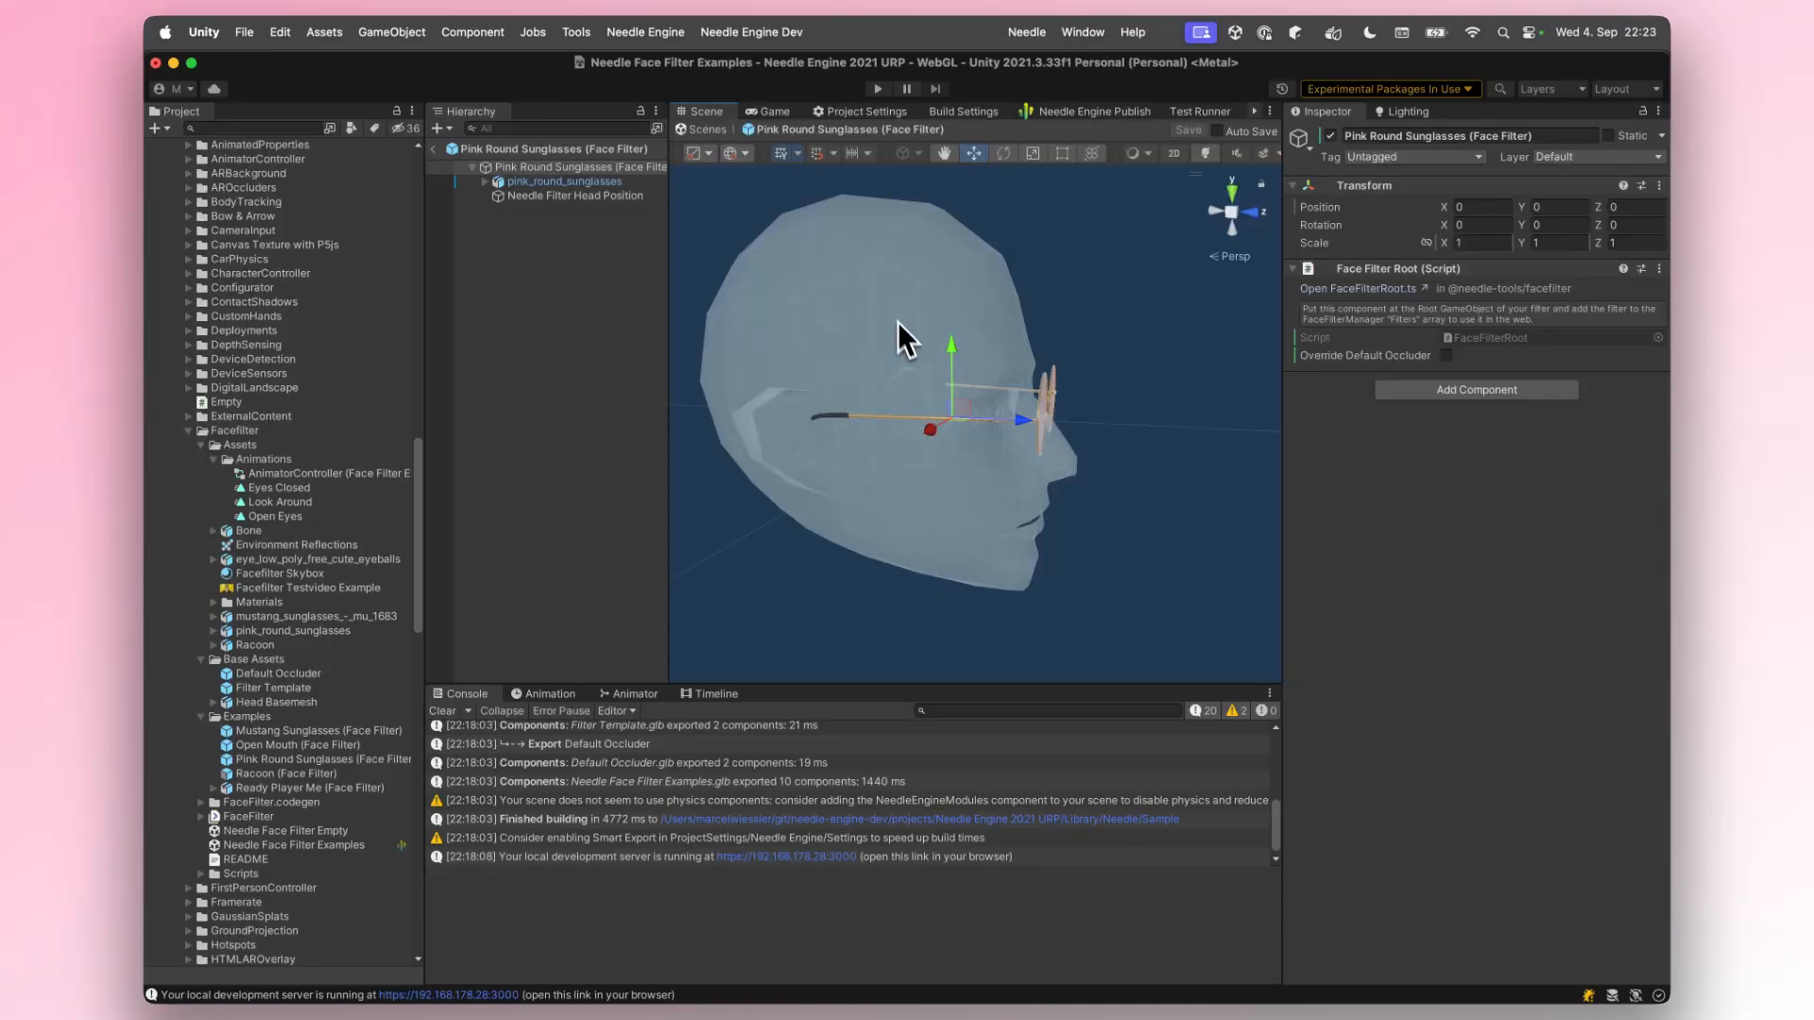
pyautogui.keyDown('alt'); pyautogui.moveTo(1096, 421); pyautogui.dragTo(1039, 415); pyautogui.keyUp('alt')
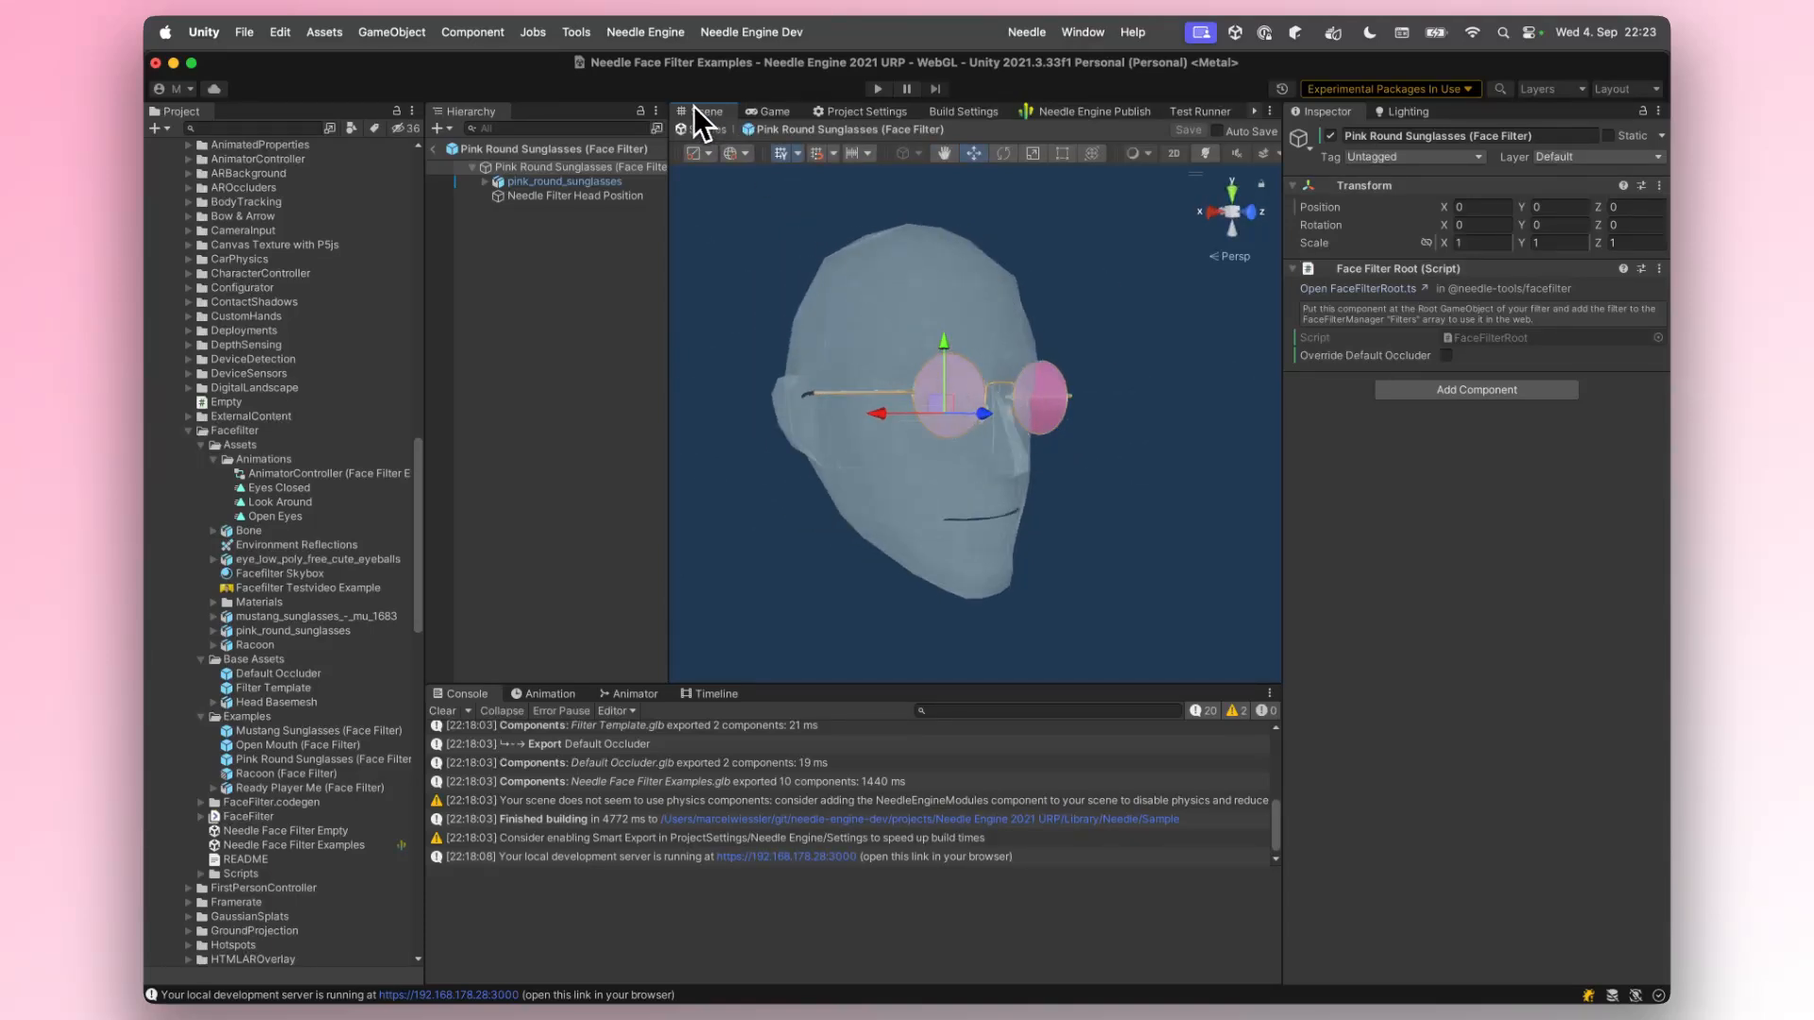
pyautogui.click(704, 129)
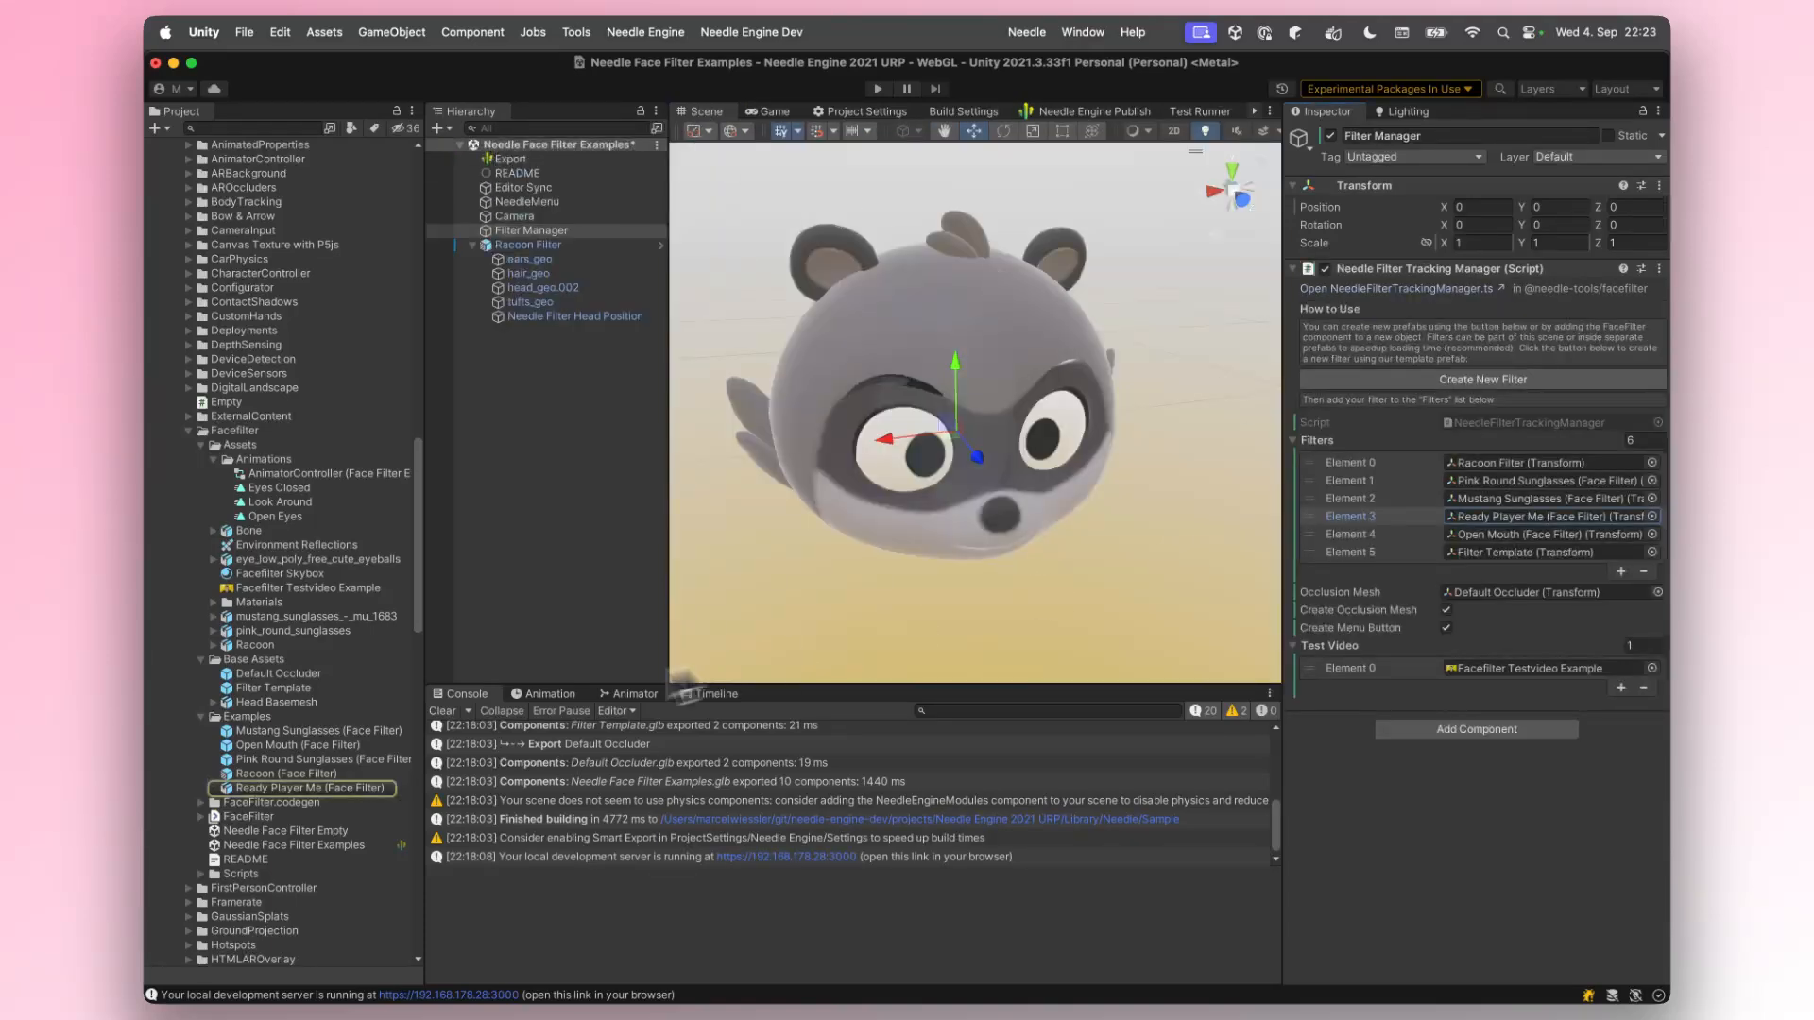
# Check the Ready Player Me asset's import settings, and open the Open Mouth filter from the Filter Manager's list
pyautogui.click(304, 790)
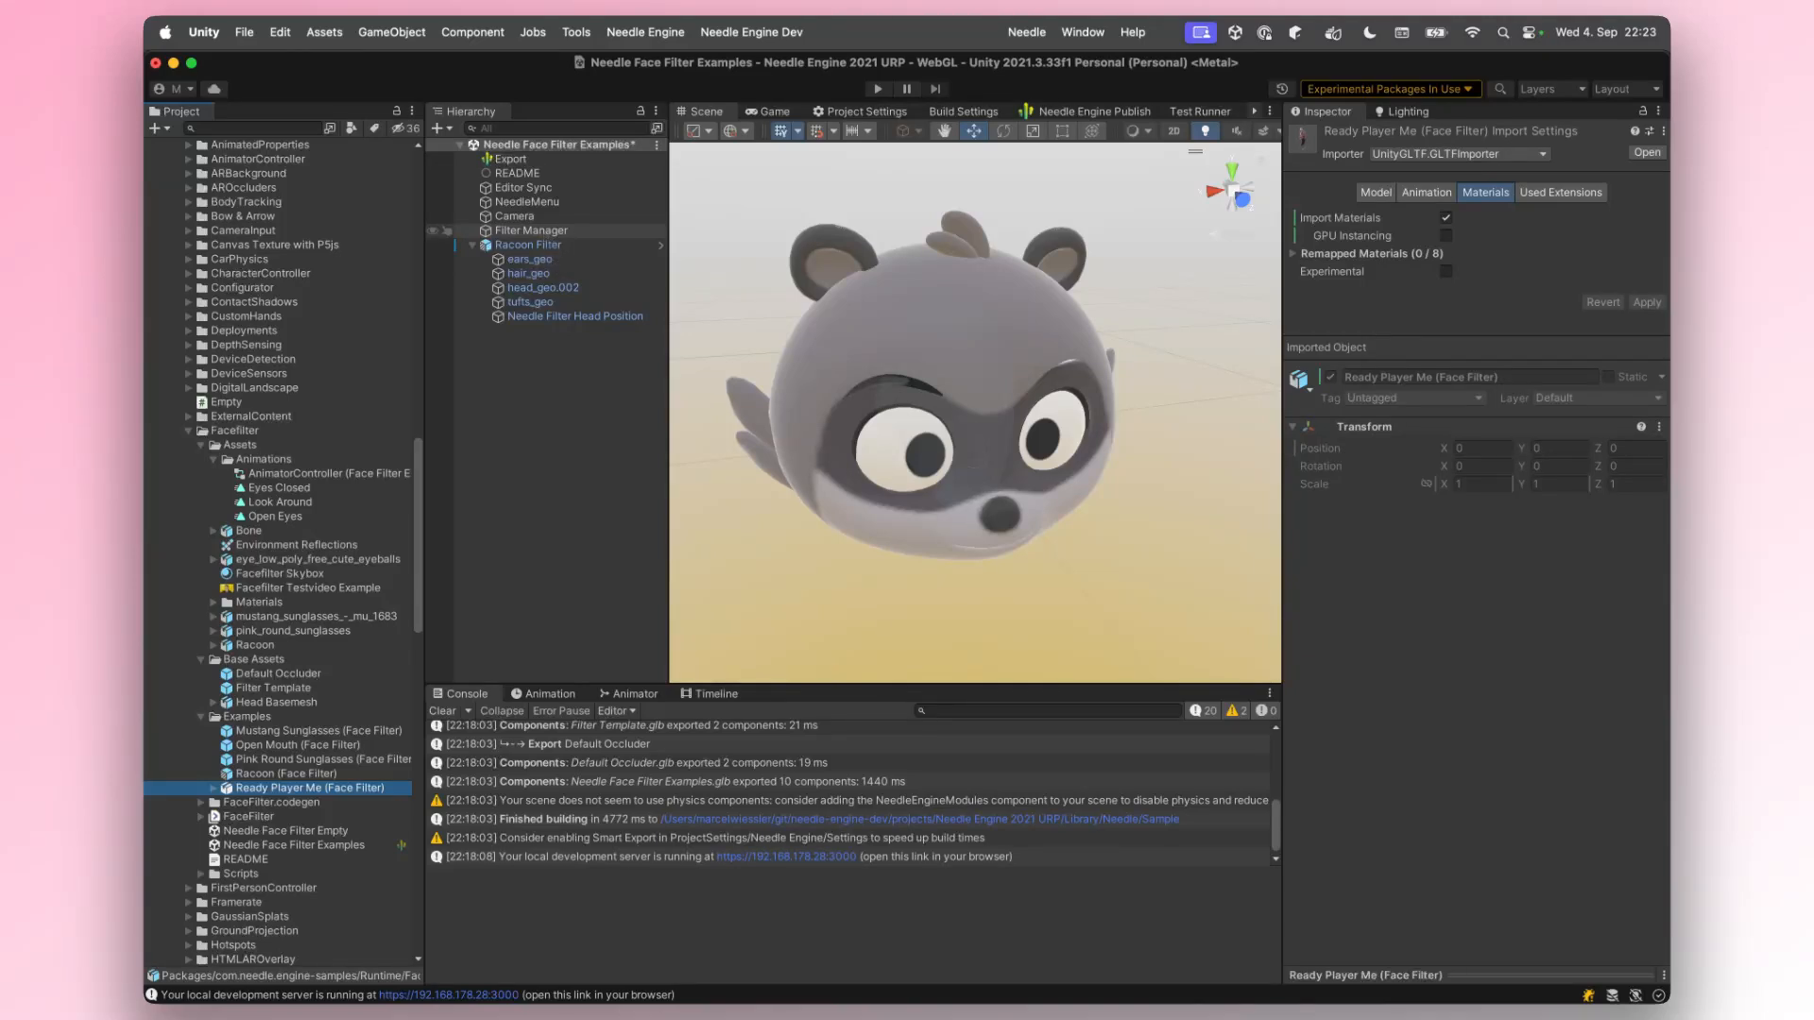
pyautogui.click(529, 231)
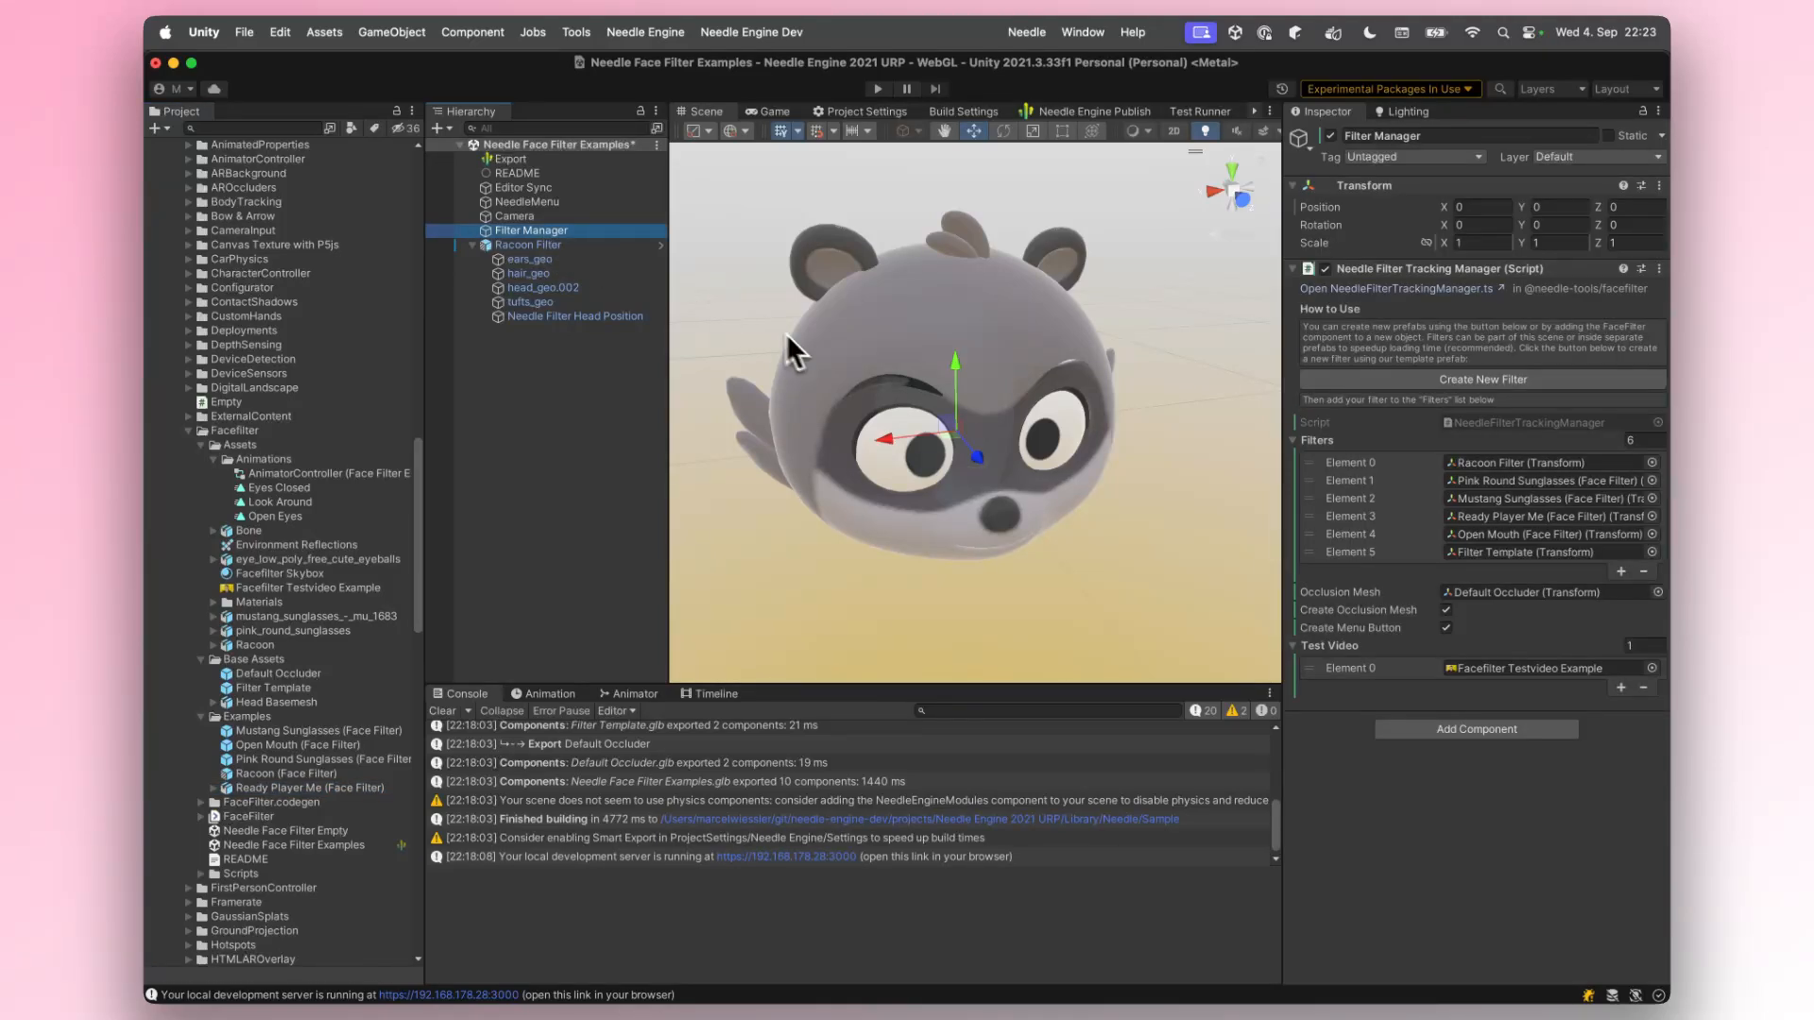
pyautogui.doubleClick(1478, 537)
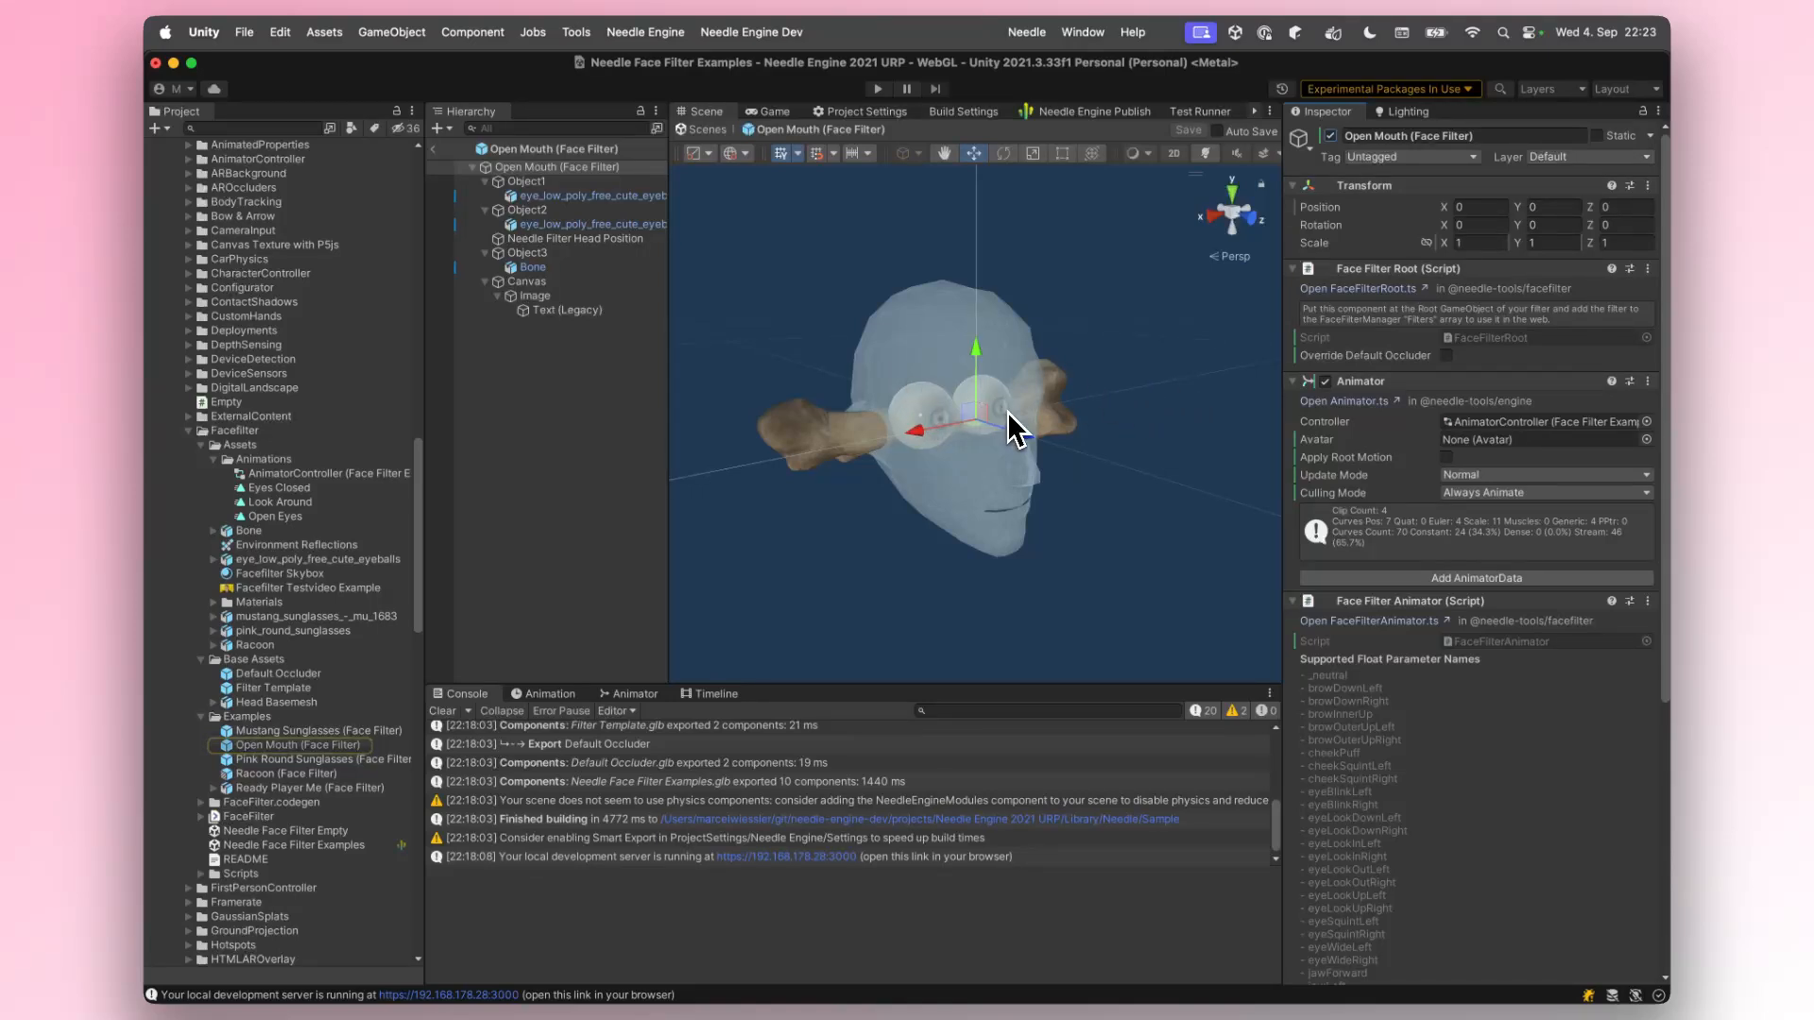
pyautogui.keyDown('alt'); pyautogui.moveTo(1041, 444); pyautogui.dragTo(1202, 416); pyautogui.keyUp('alt')
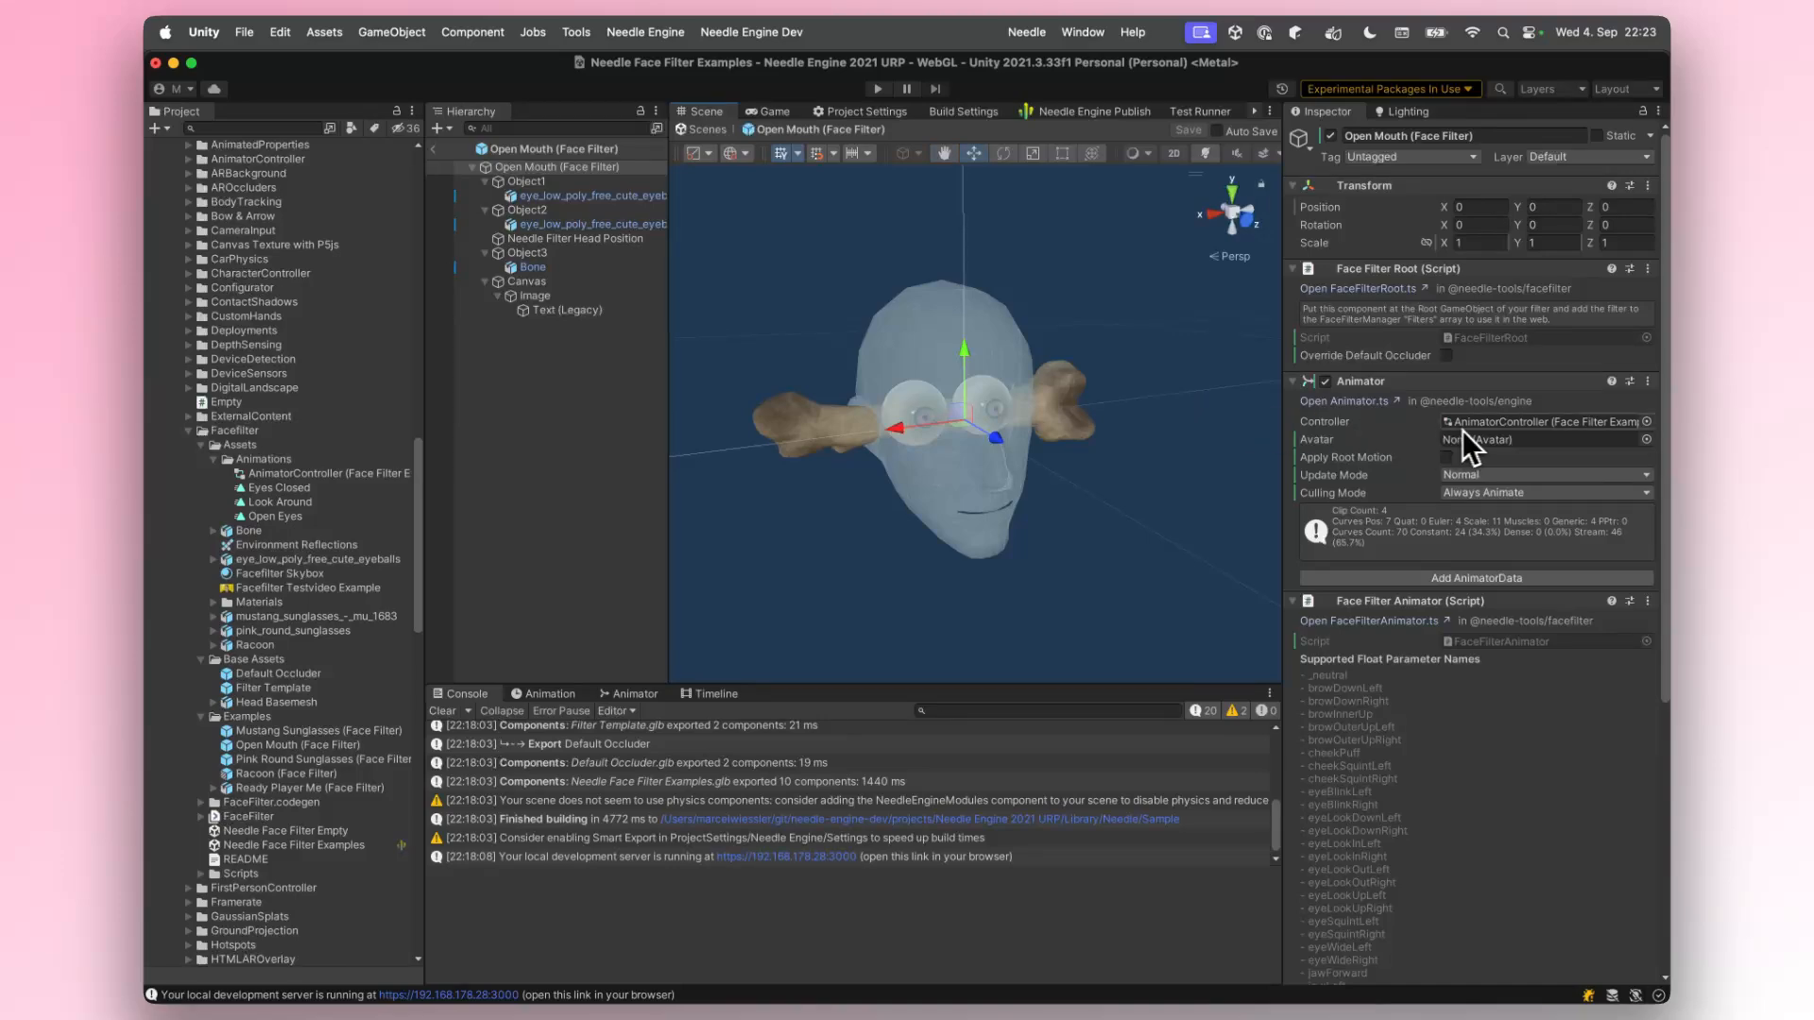
# Look through the Open Mouth filter's Animator and Face Filter Animator components, including the supported float parameter names
pyautogui.scroll(-5, 1453, 743)
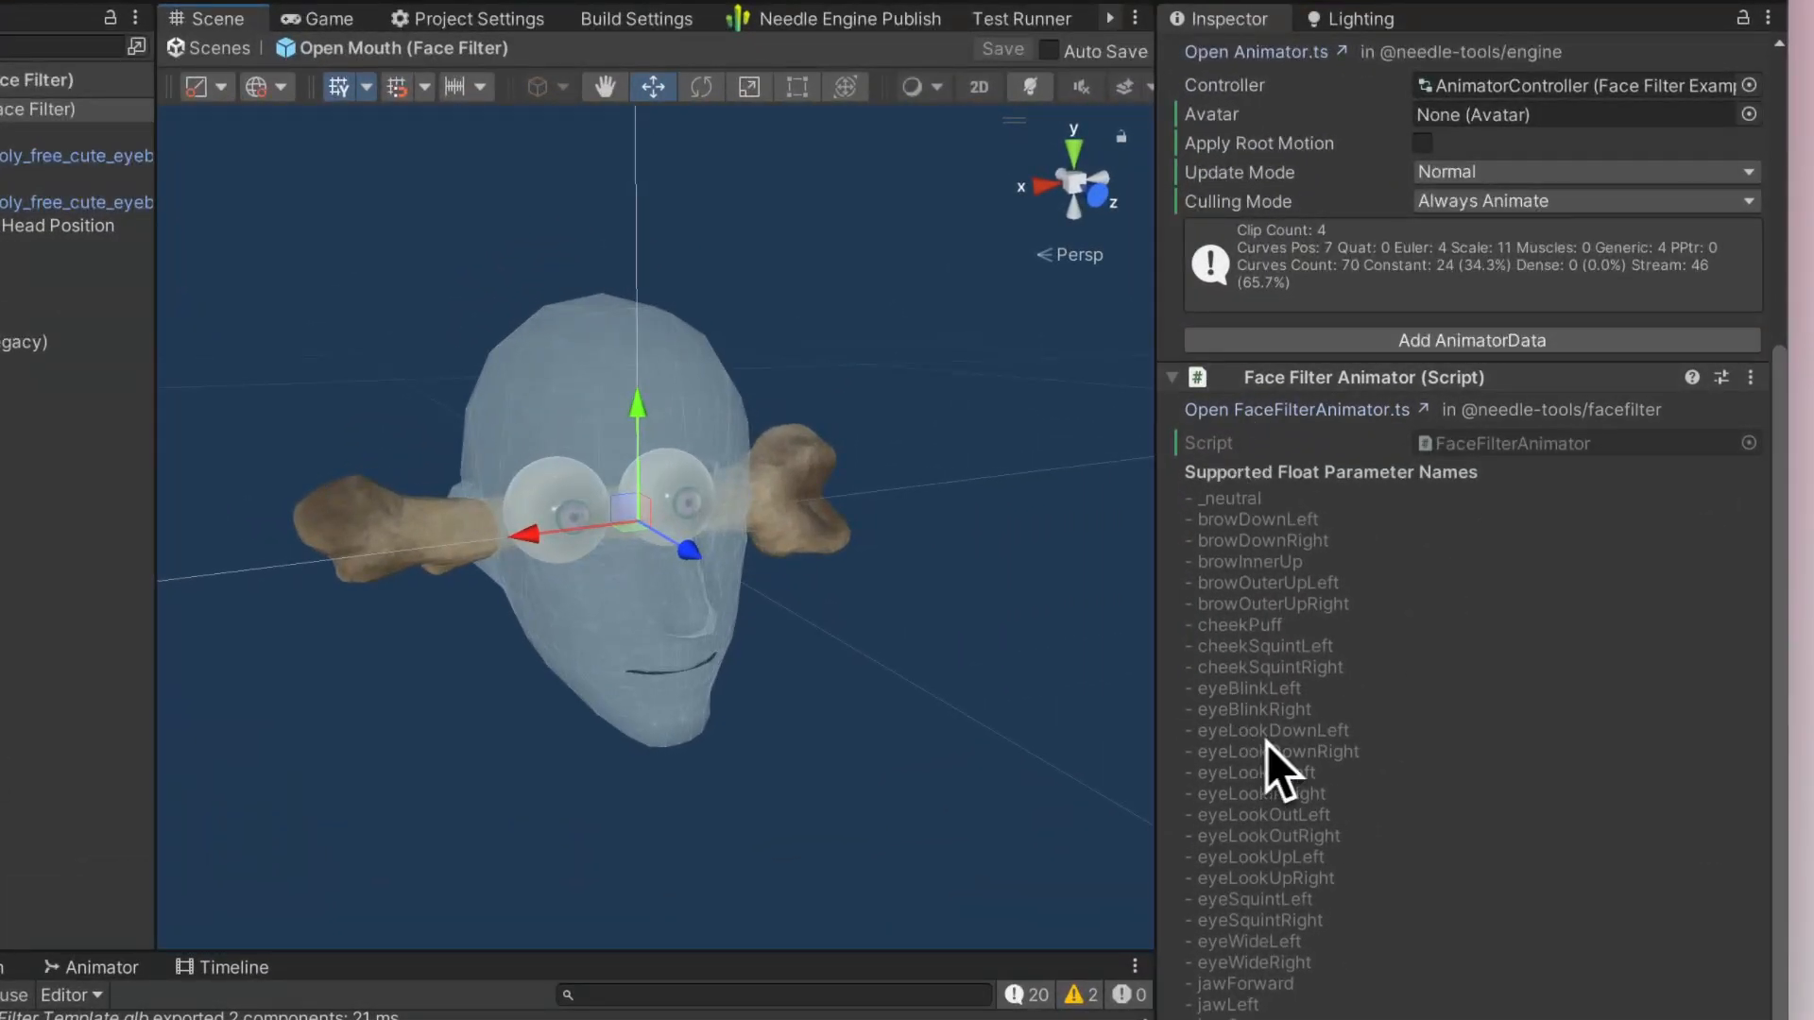
pyautogui.scroll(5, 1228, 566)
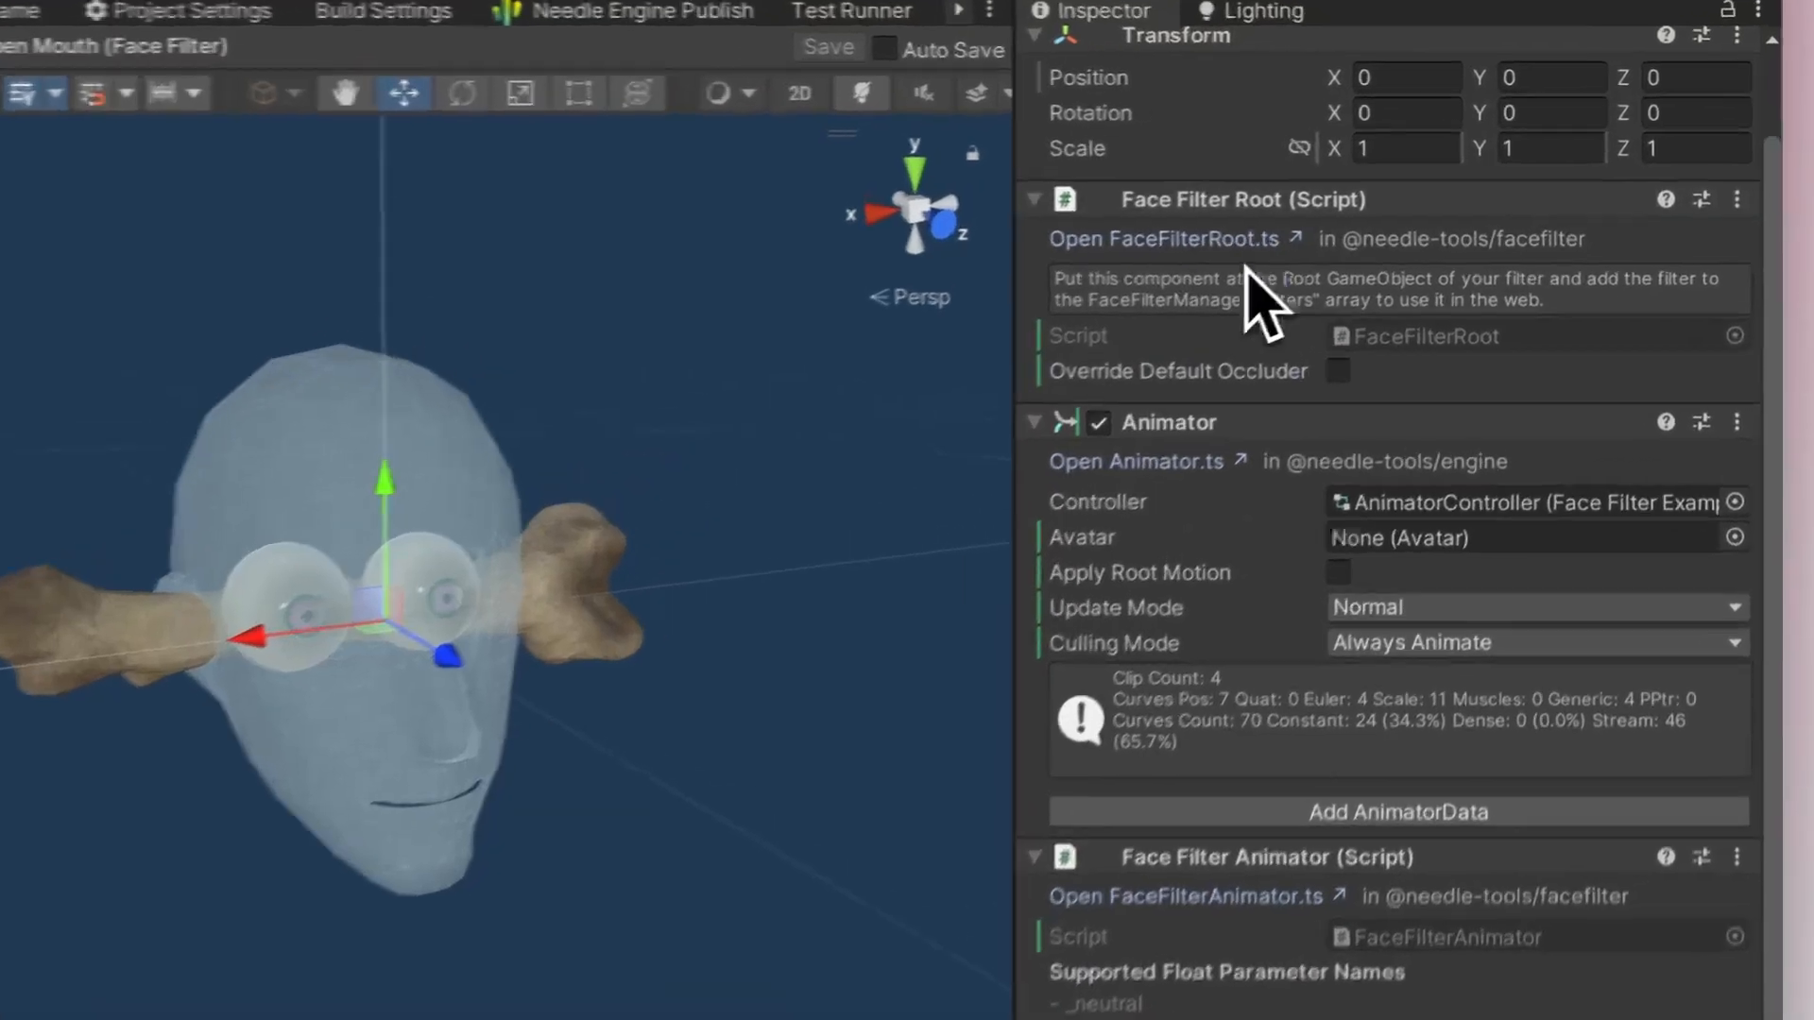
pyautogui.scroll(-4, 1303, 812)
pyautogui.scroll(-2, 1266, 728)
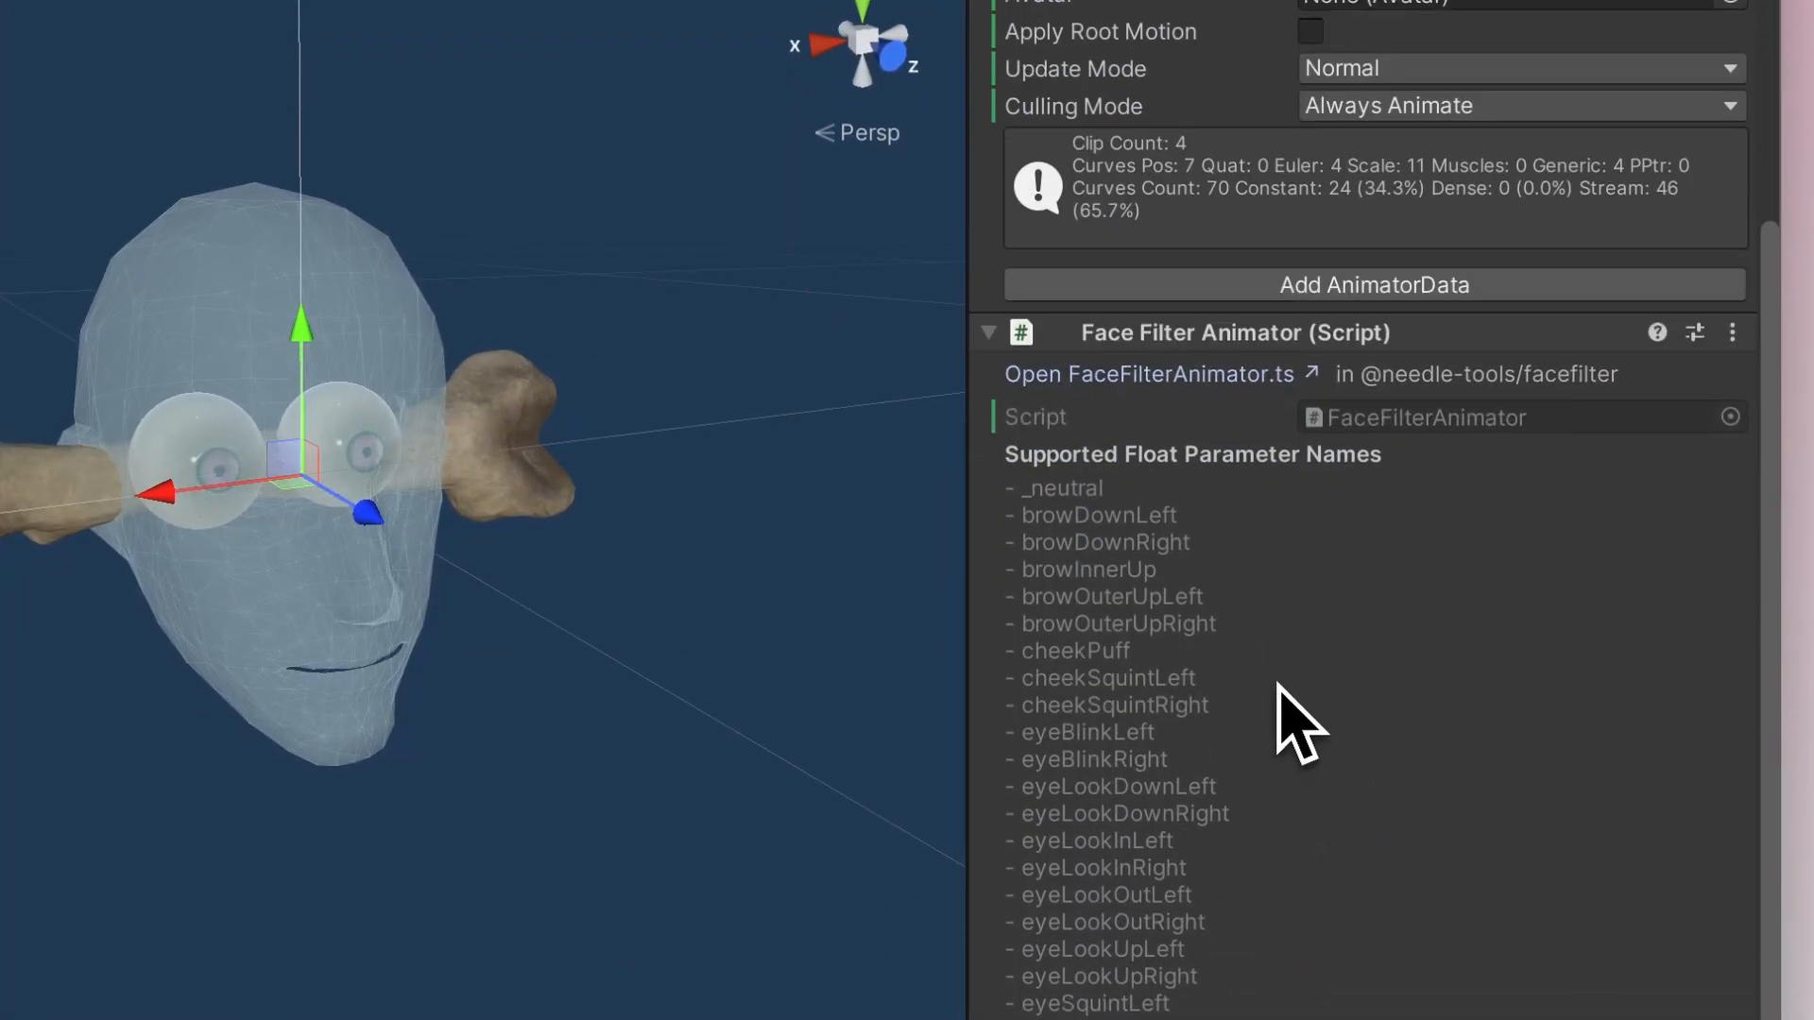
pyautogui.scroll(-6, 1143, 737)
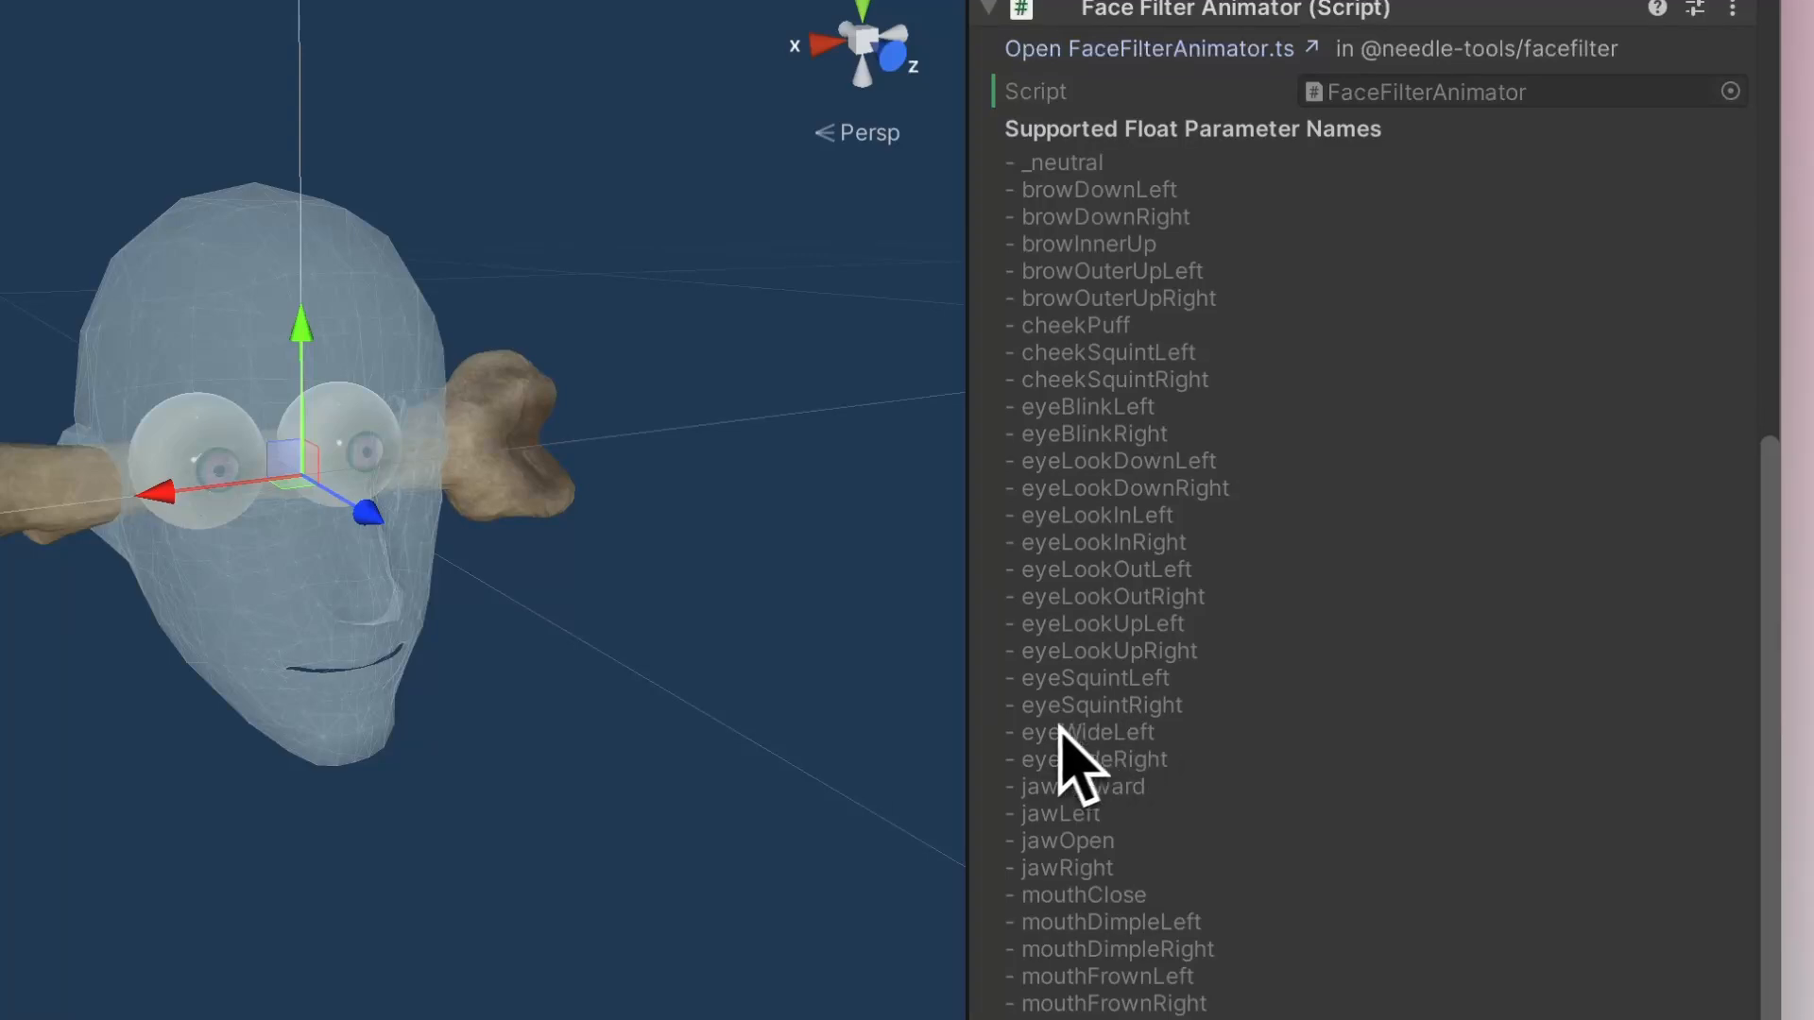
pyautogui.scroll(7, 1103, 599)
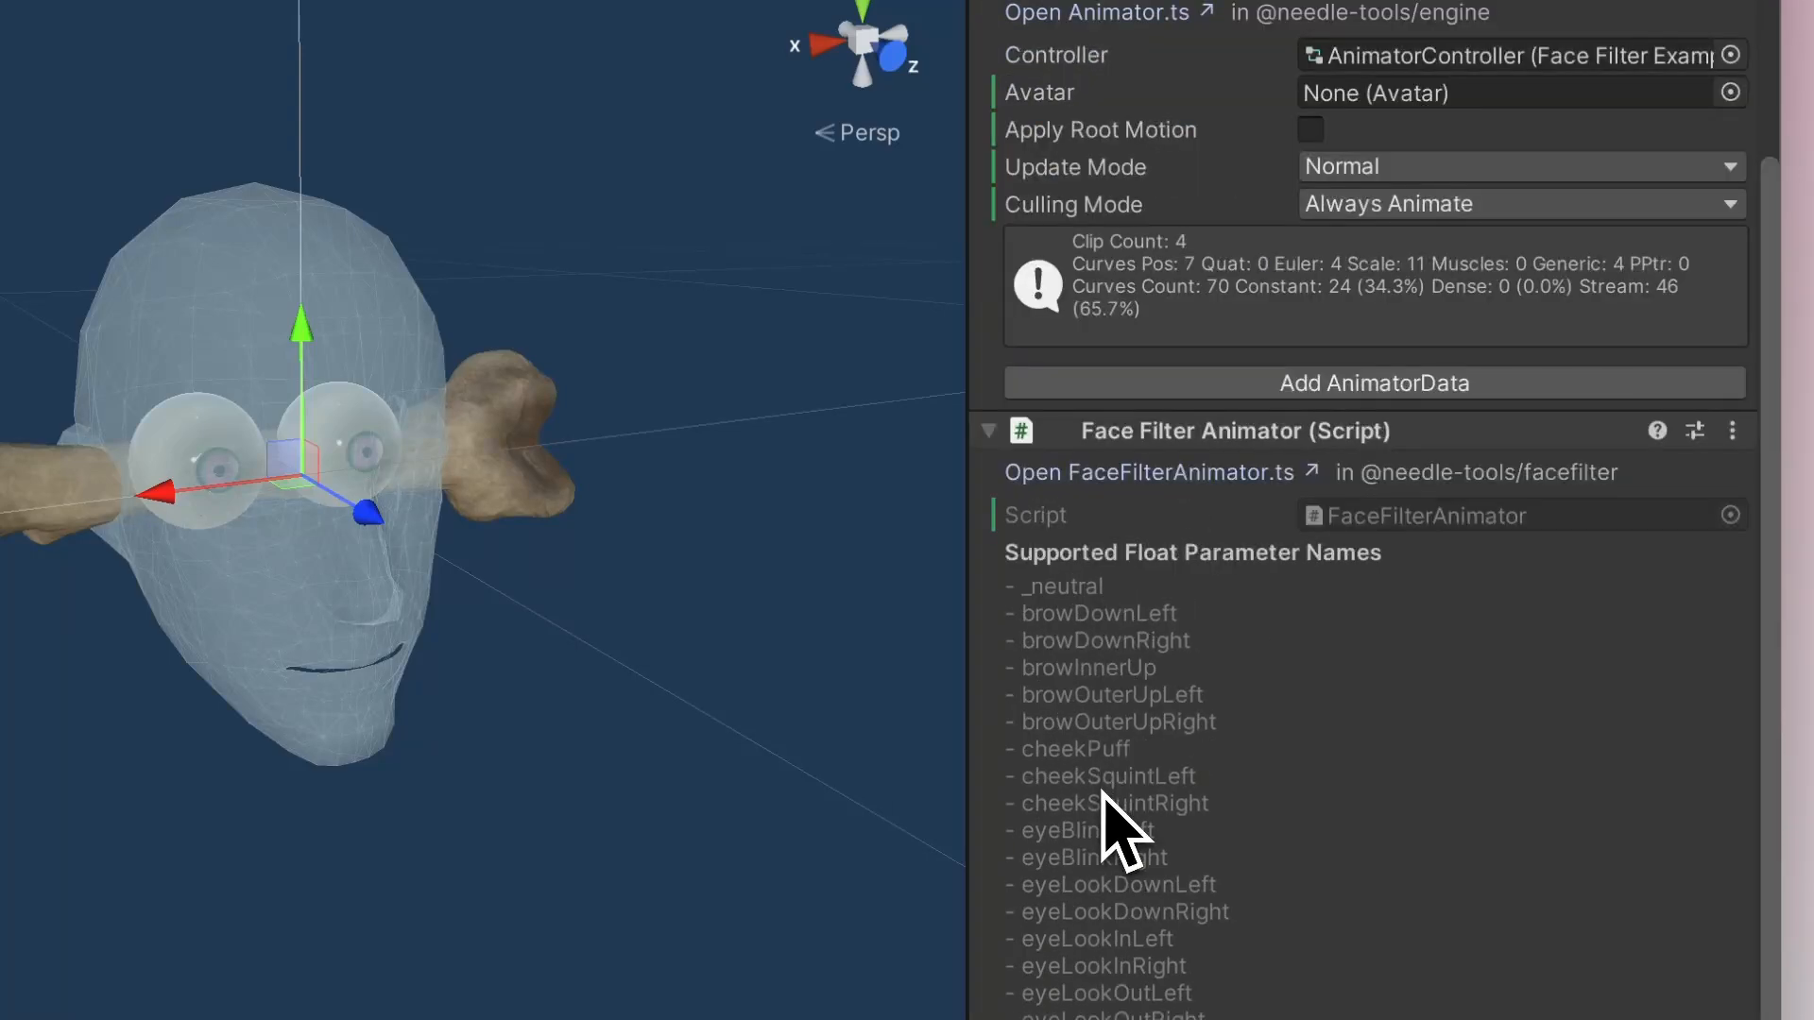
pyautogui.scroll(2, 1110, 791)
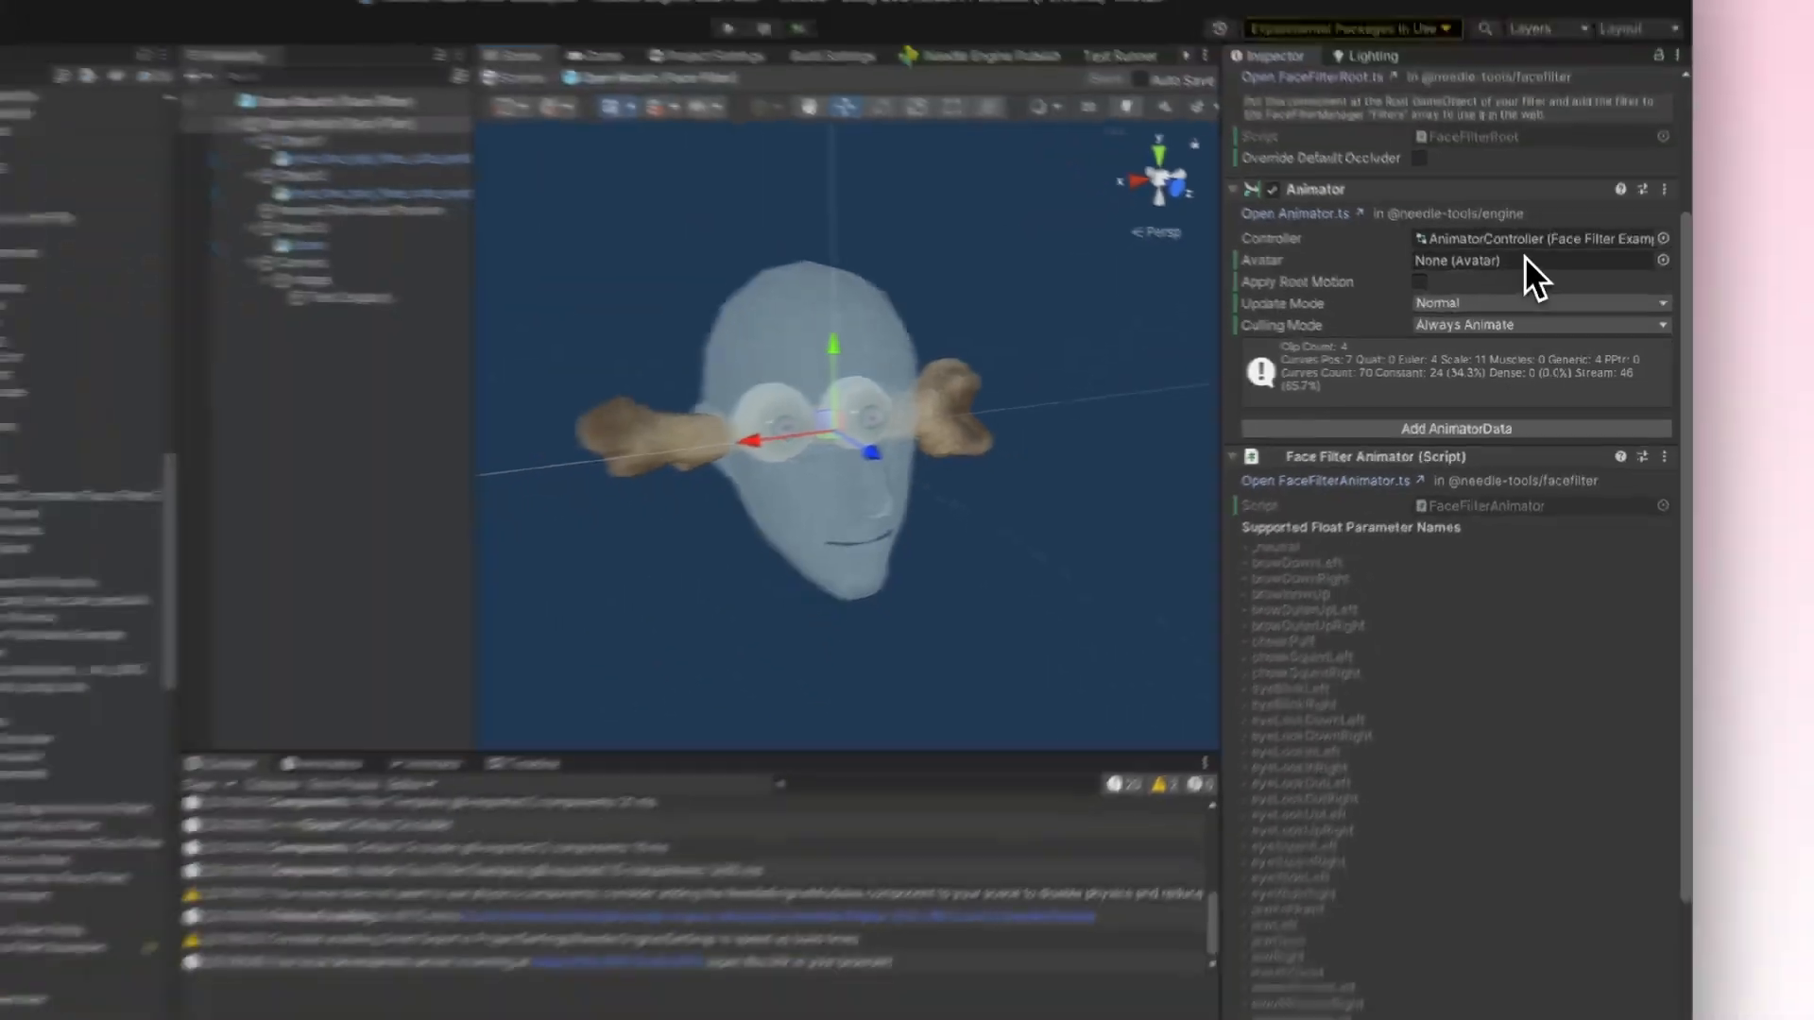
# Open the Open Mouth filter's AnimatorController, enlarge the graph area, and select the Open Eyes state
pyautogui.doubleClick(1512, 144)
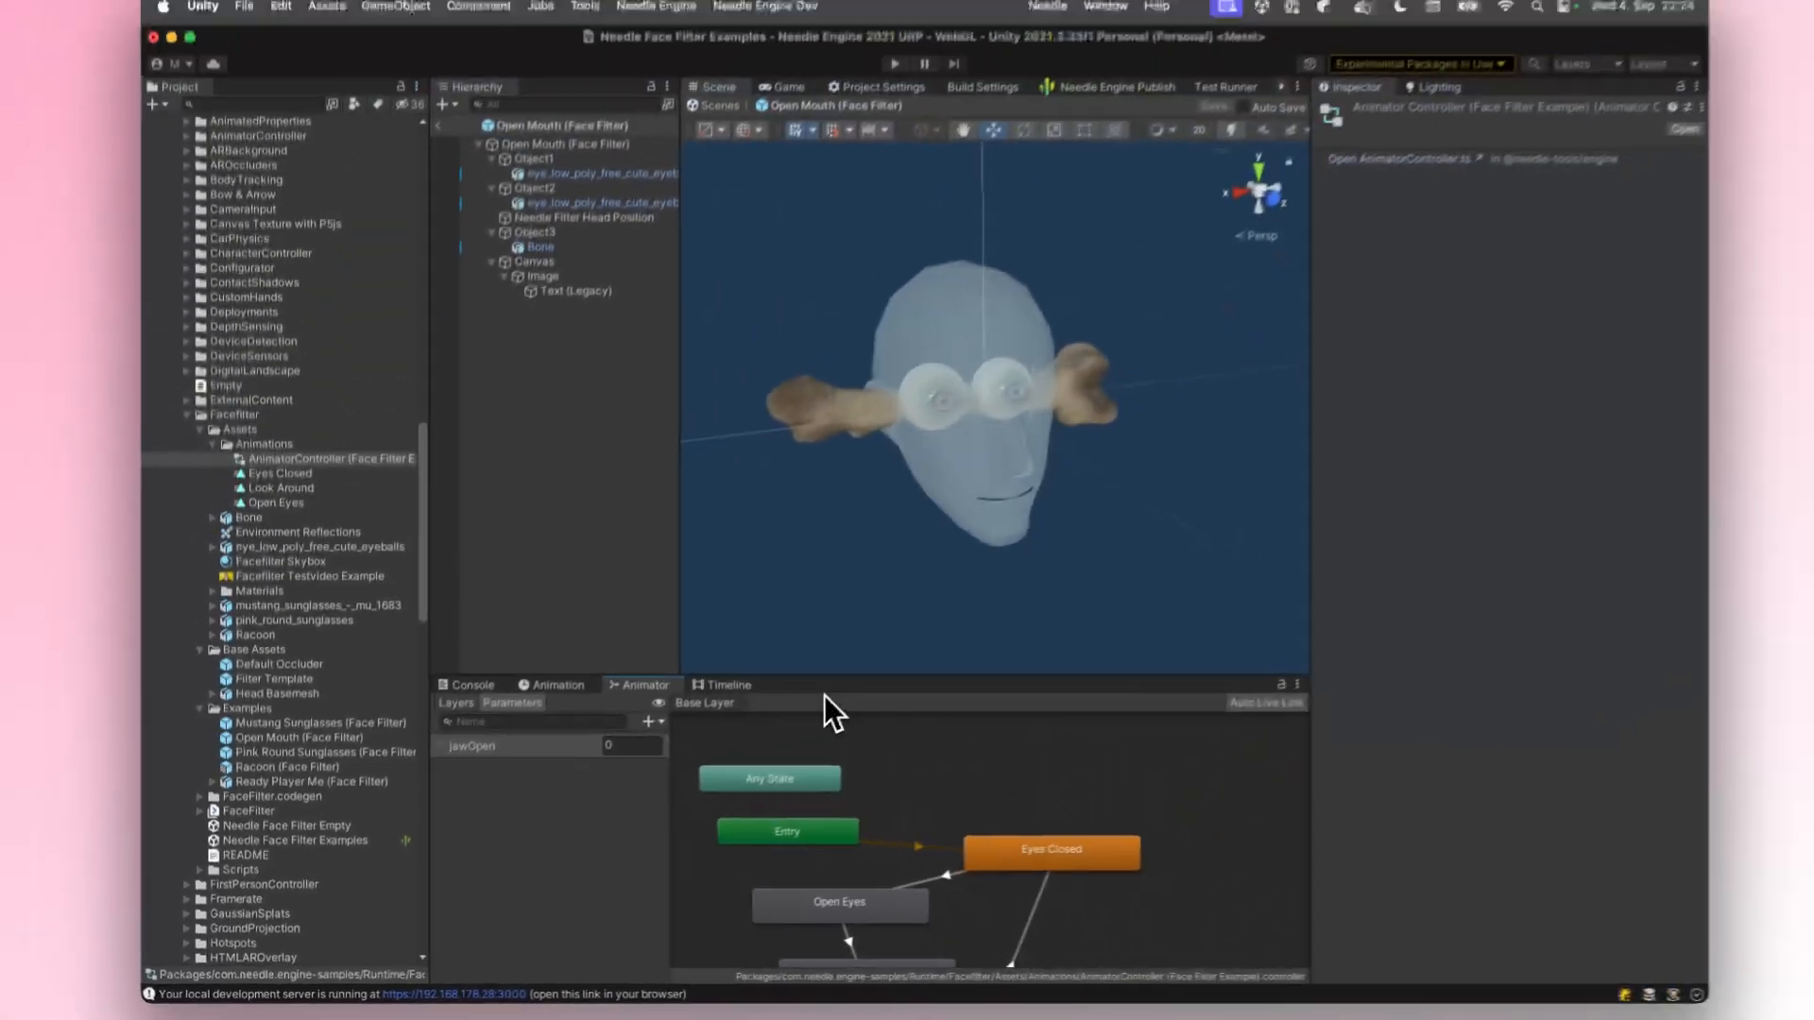
pyautogui.moveTo(870, 684); pyautogui.dragTo(893, 470)
pyautogui.click(893, 690)
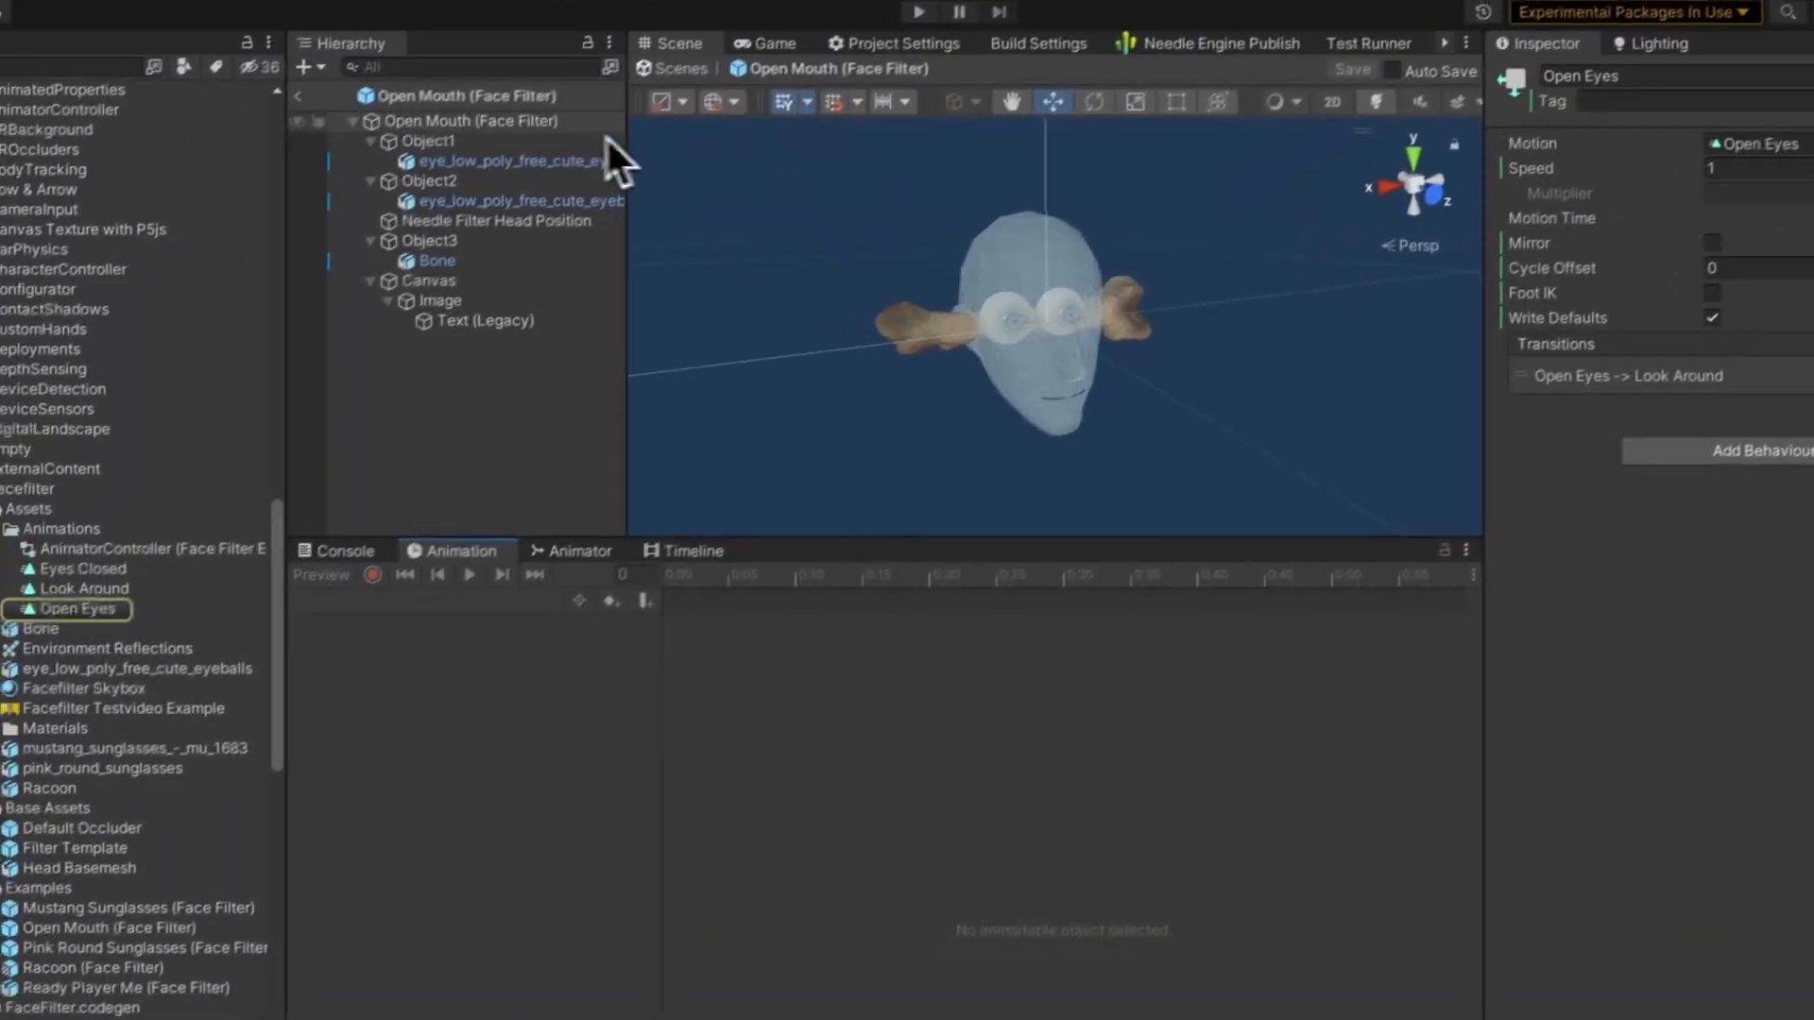
# Show the Open Eyes clip on the Open Mouth filter root and play its animation preview
pyautogui.click(306, 235)
pyautogui.click(369, 565)
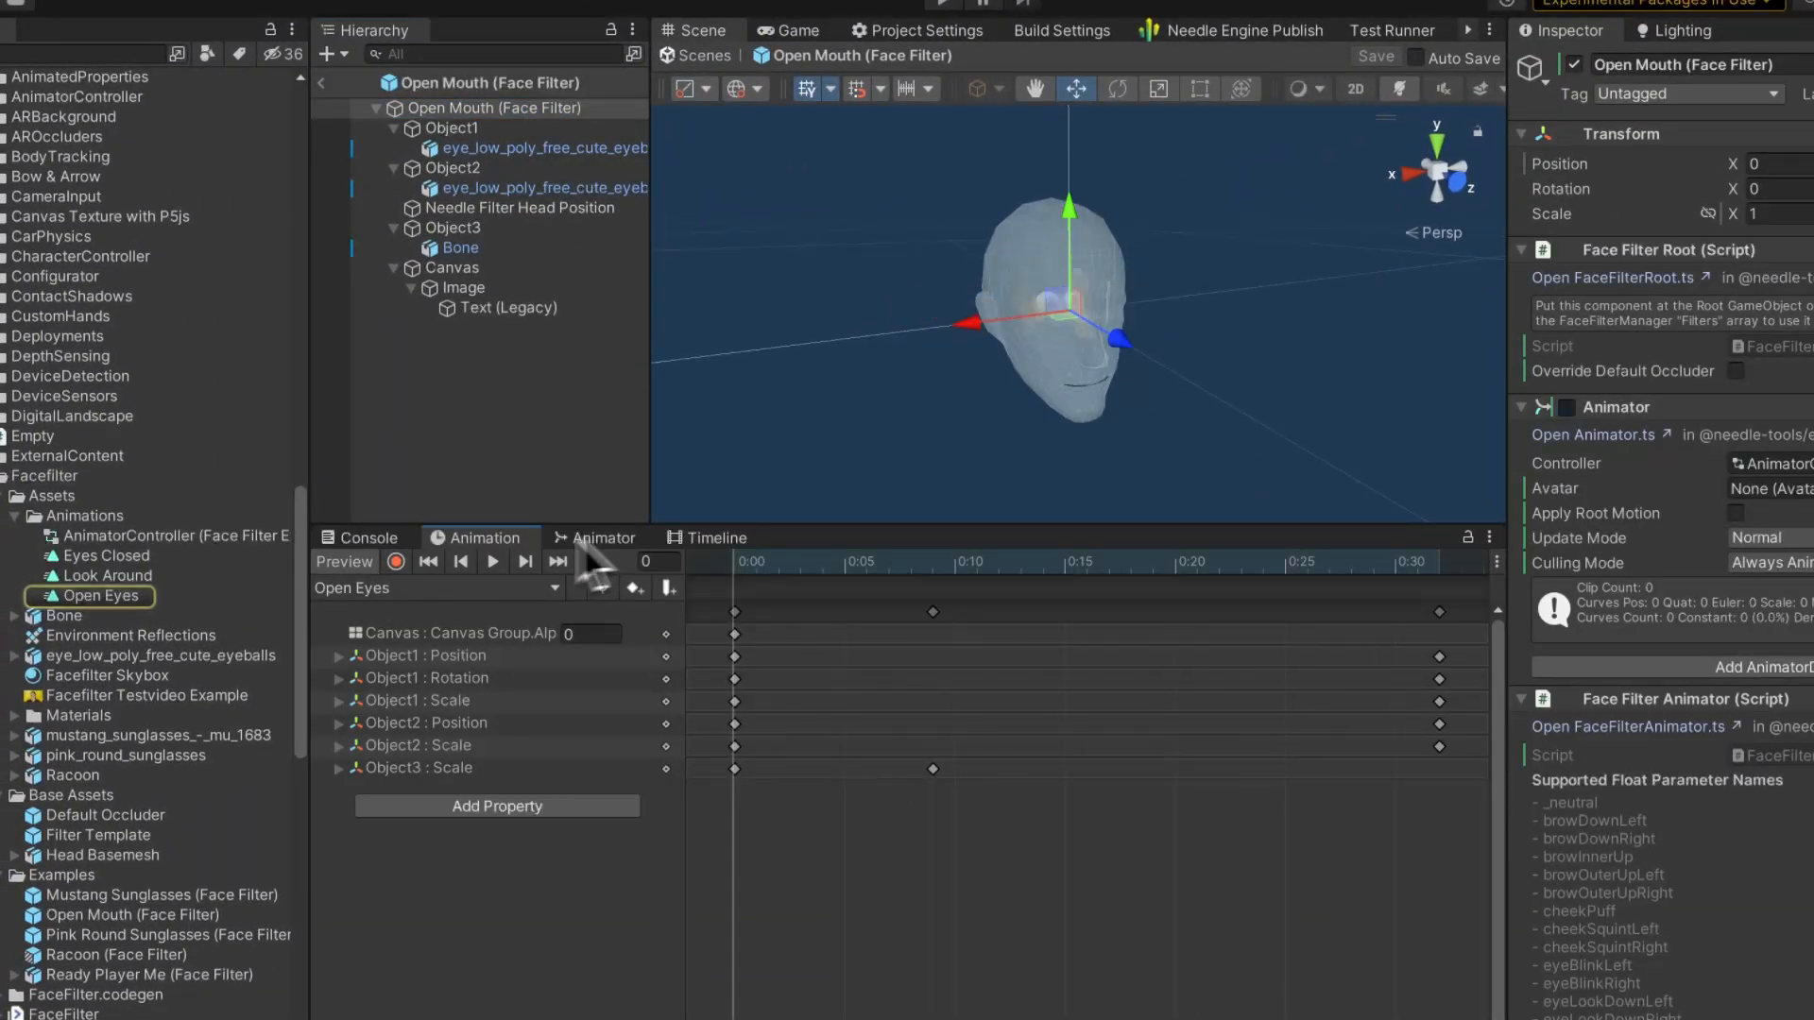
pyautogui.press('space')
pyautogui.press('space')
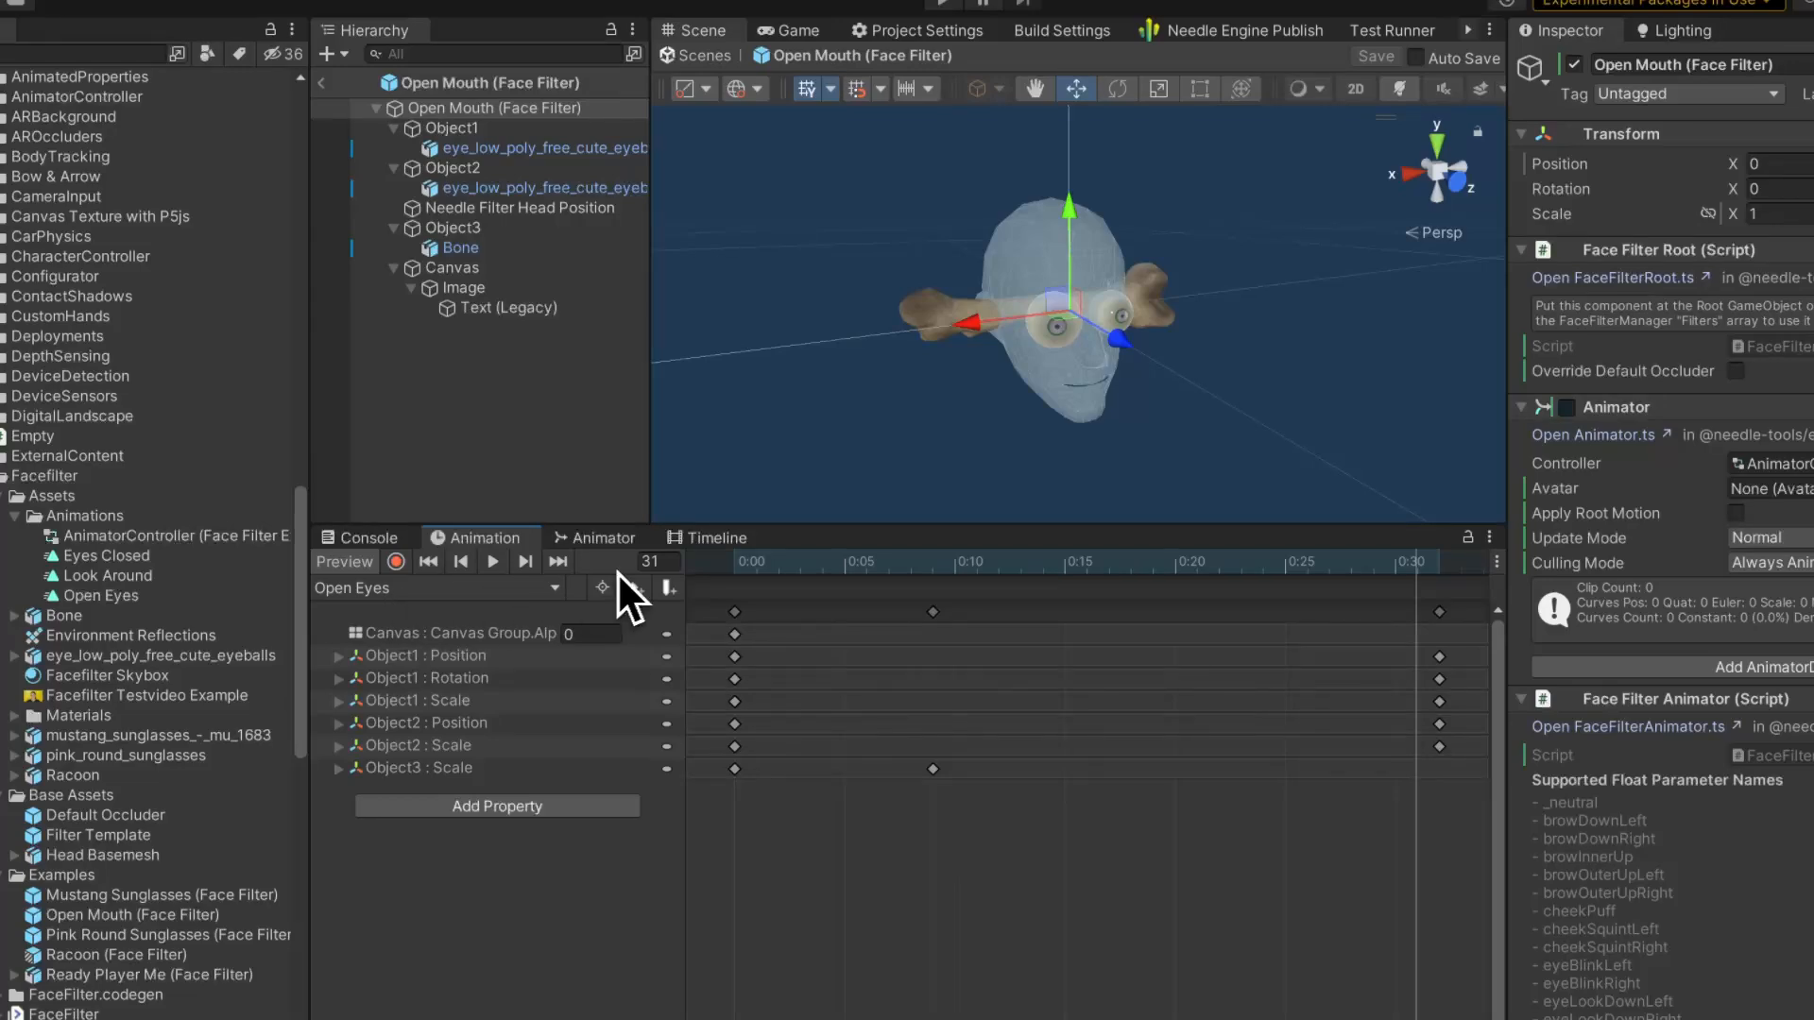
# Return to the state graph and inspect the Eyes Closed to Open Eyes transition, the Open Eyes state and its Look Around transition
pyautogui.click(597, 539)
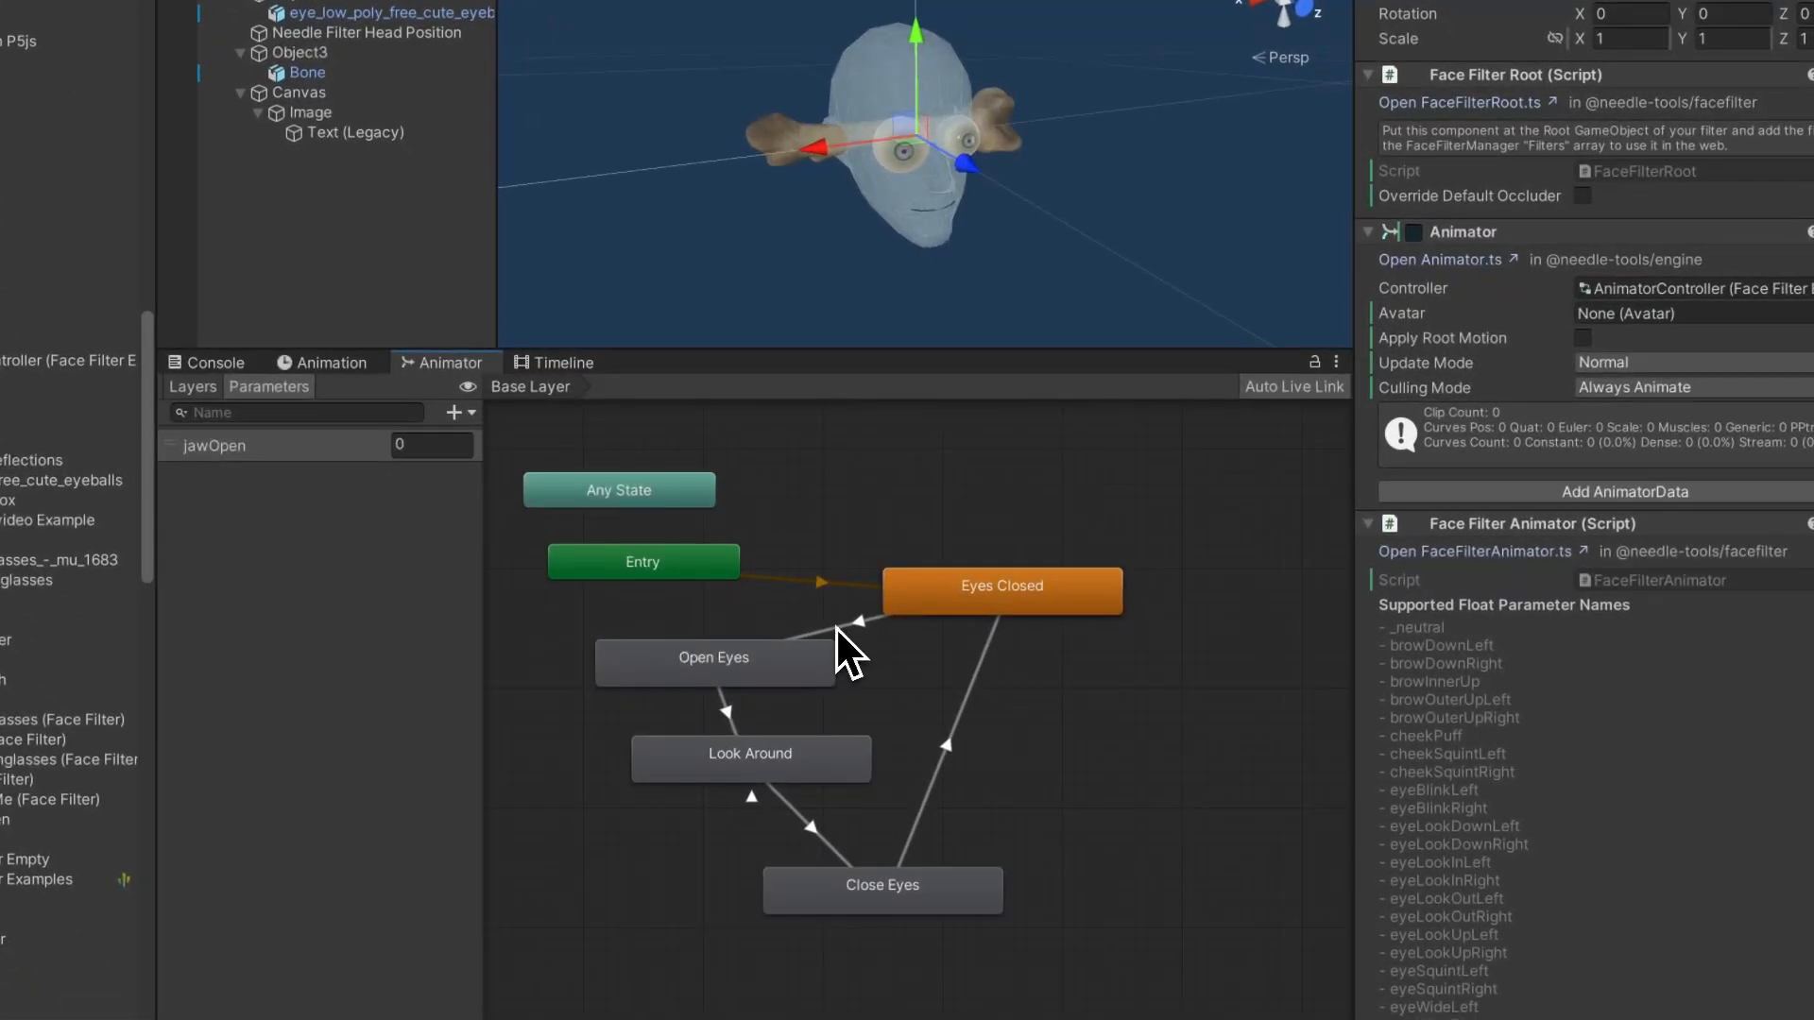
pyautogui.click(836, 626)
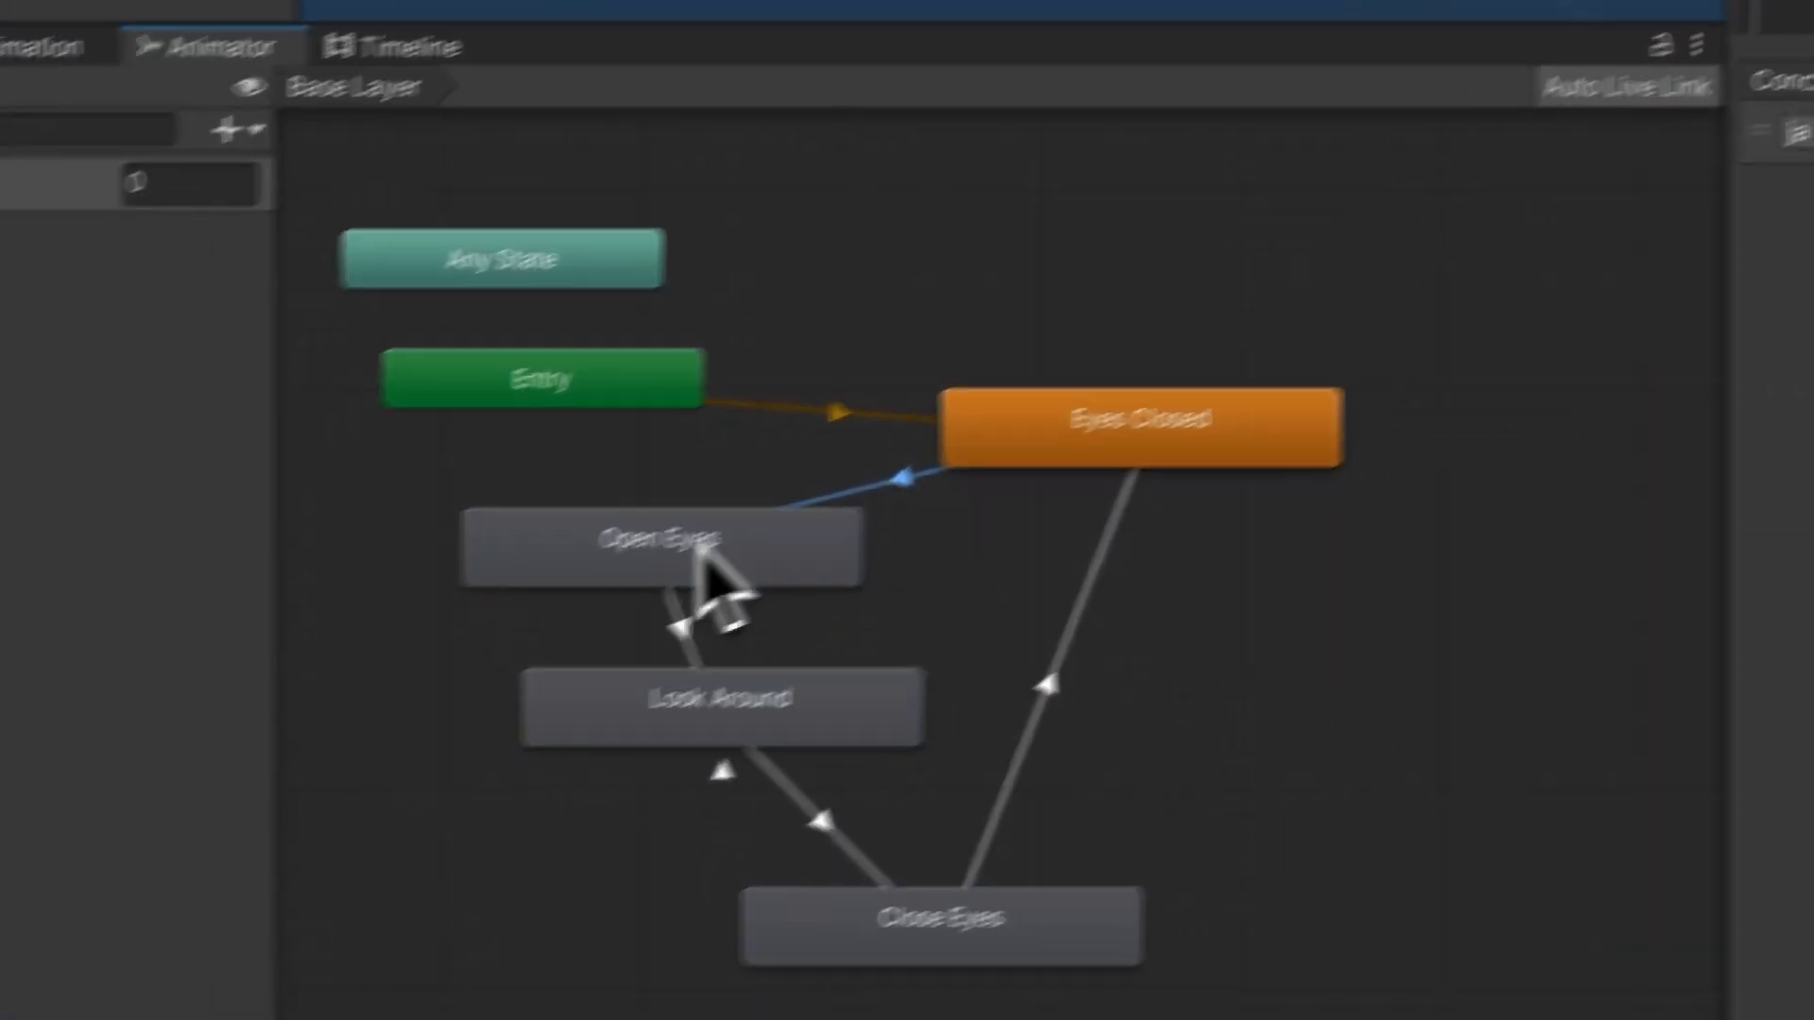
pyautogui.click(871, 479)
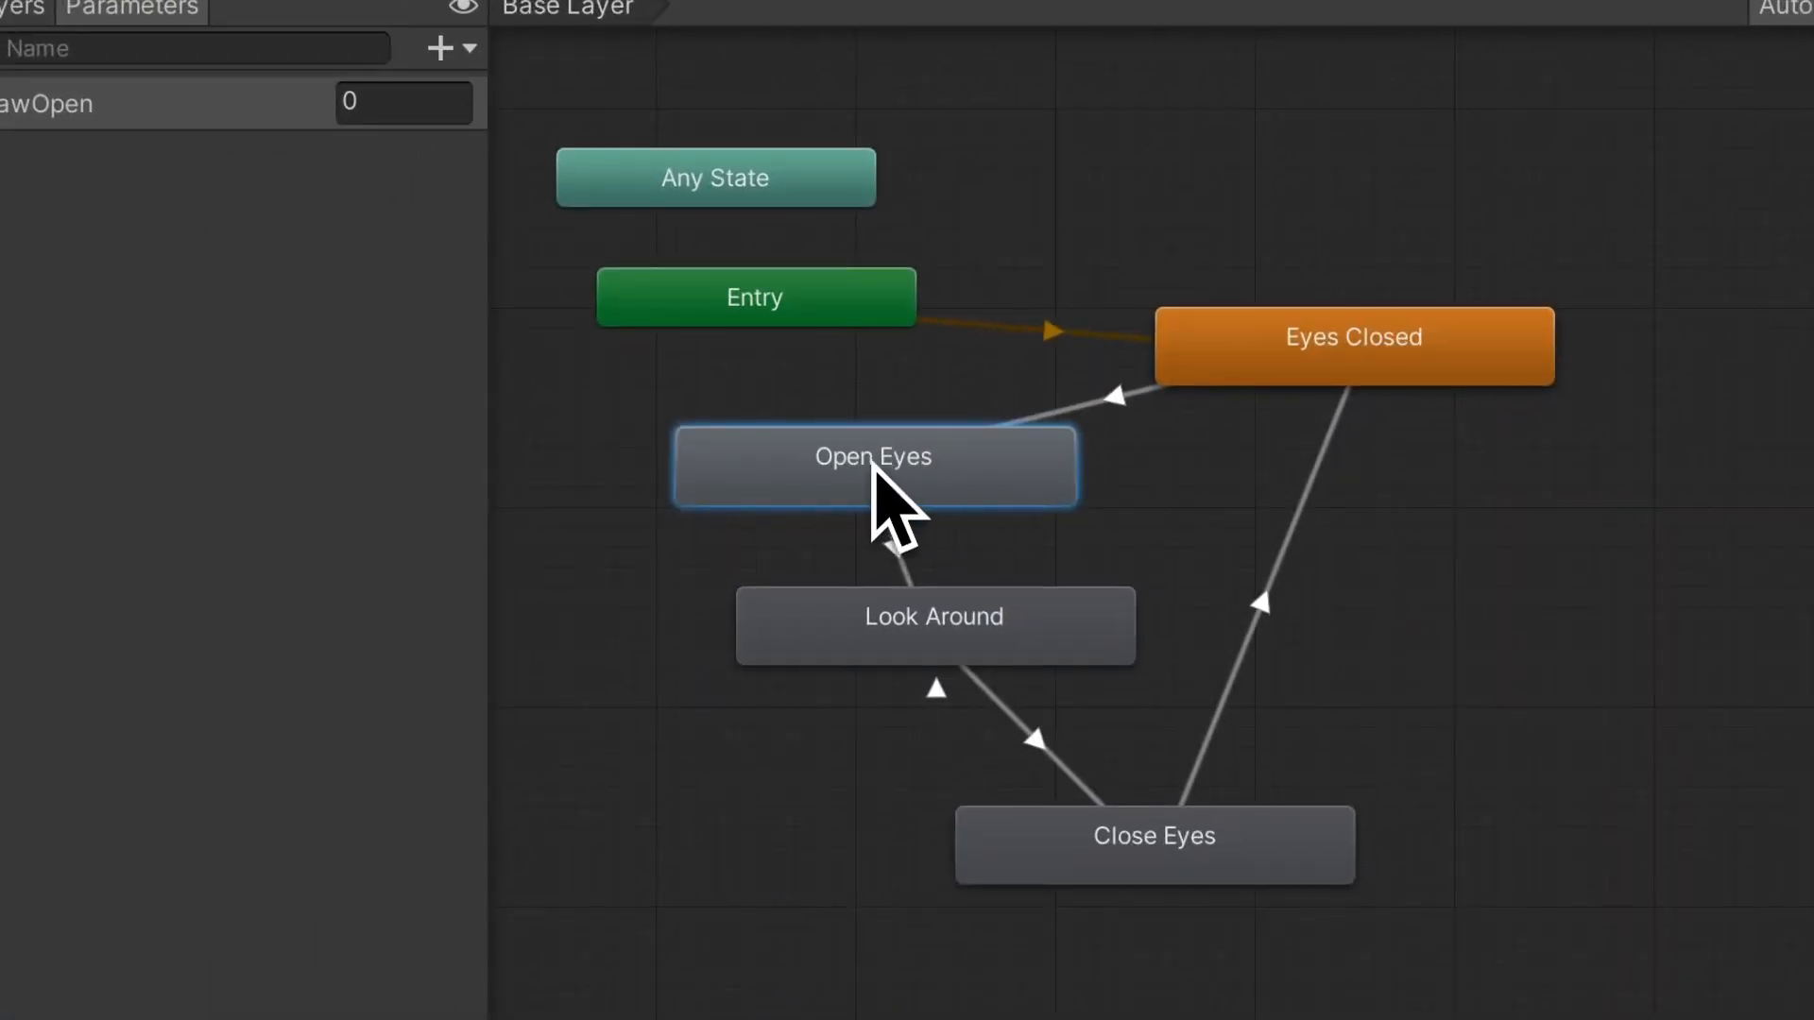
pyautogui.moveTo(878, 499); pyautogui.dragTo(873, 384, button='middle')
pyautogui.click(890, 434)
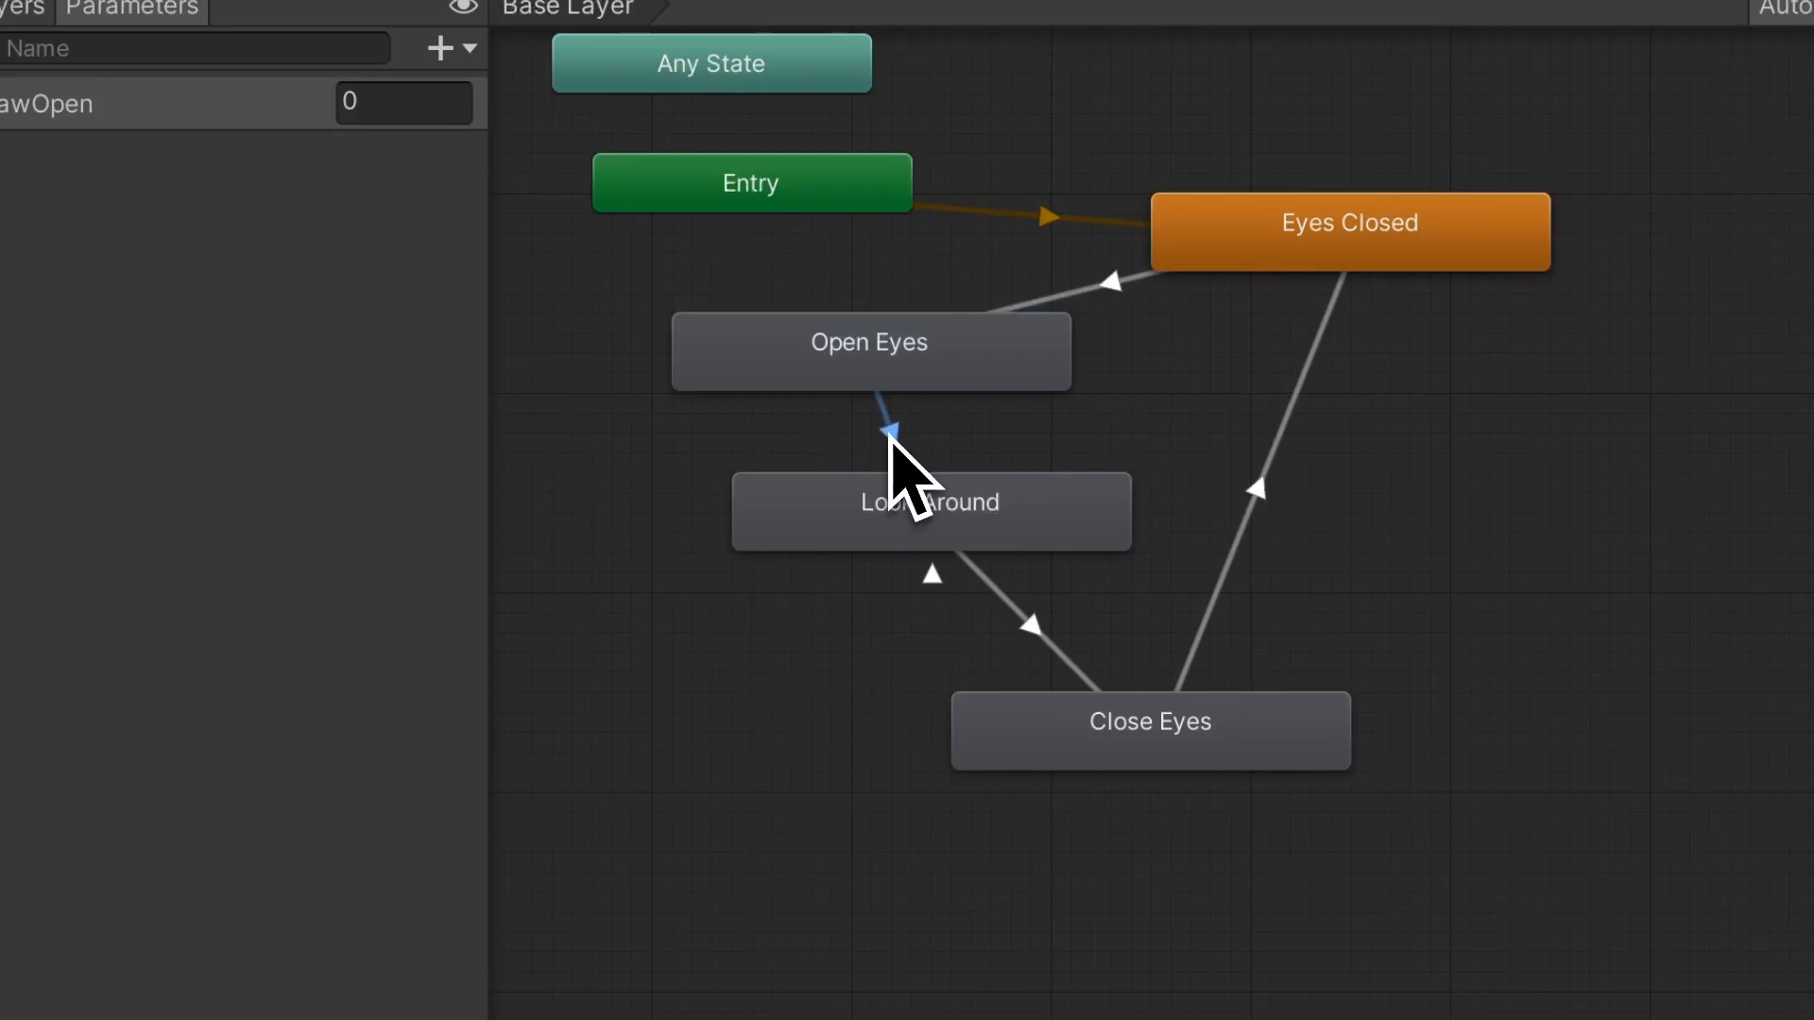
# Open the Look Around state's motion clip, switch the animation timeline to Look Around, and play the preview
pyautogui.click(956, 504)
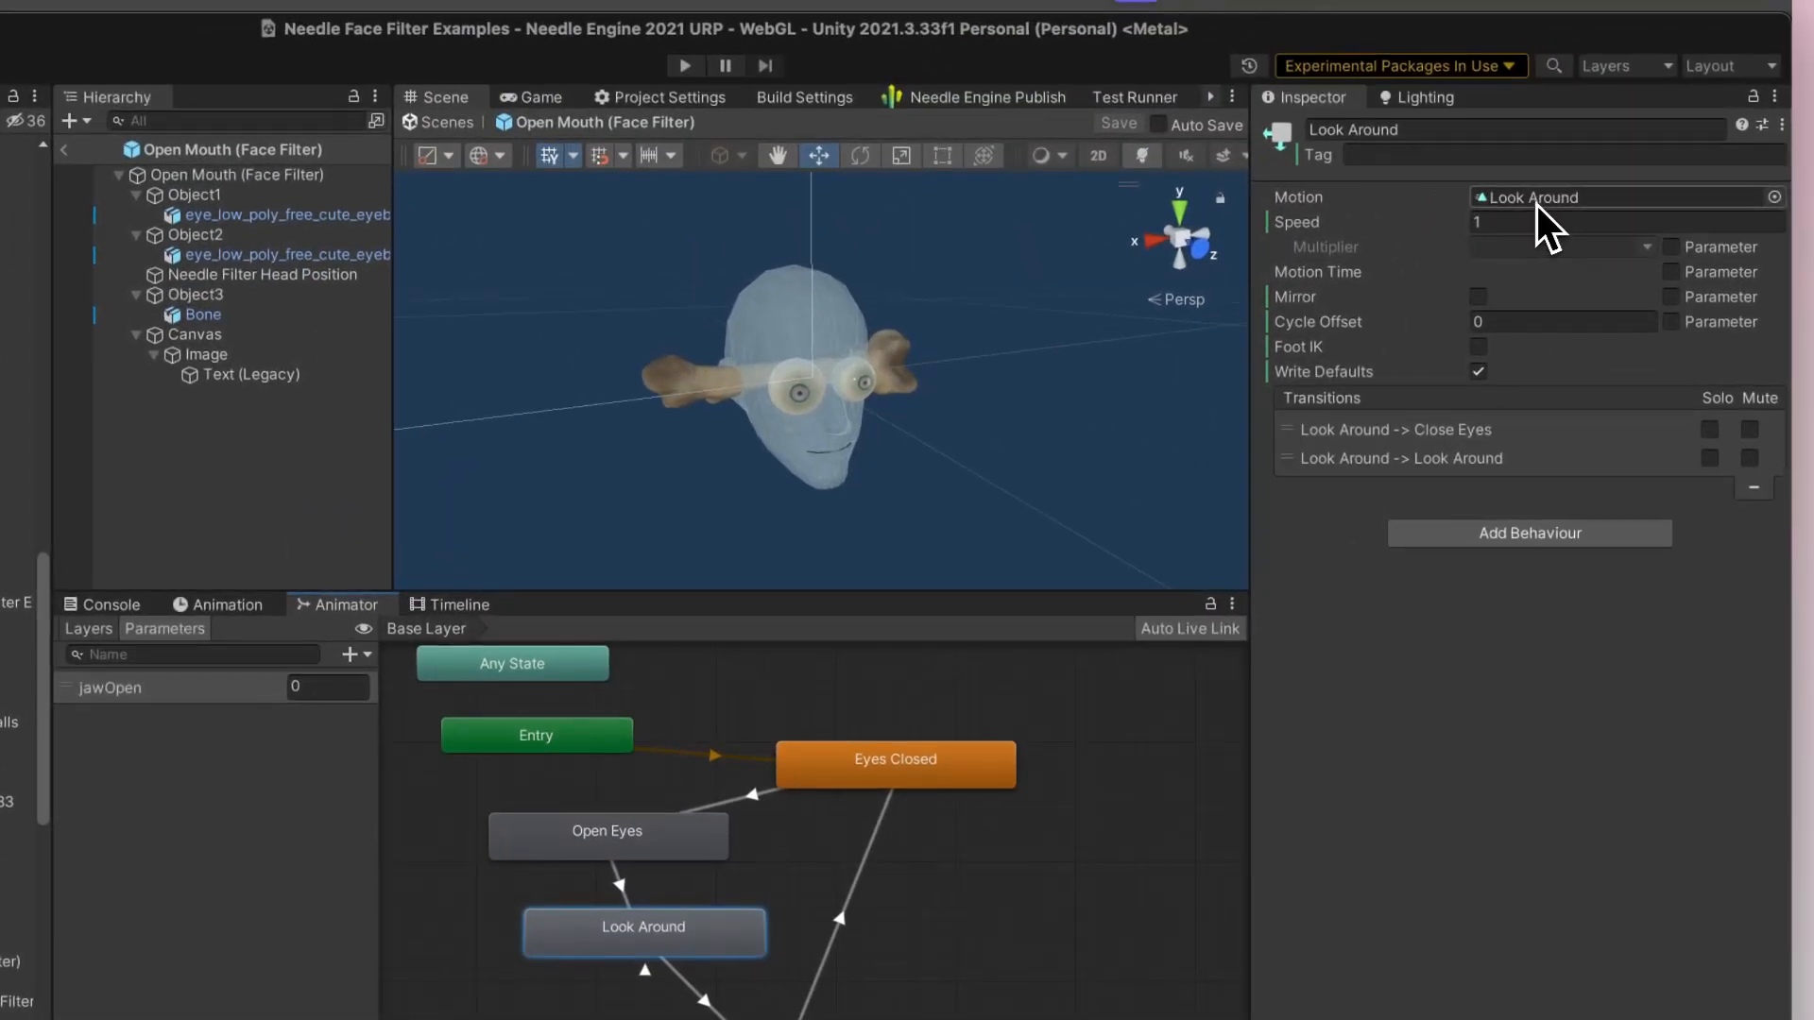
pyautogui.doubleClick(1537, 205)
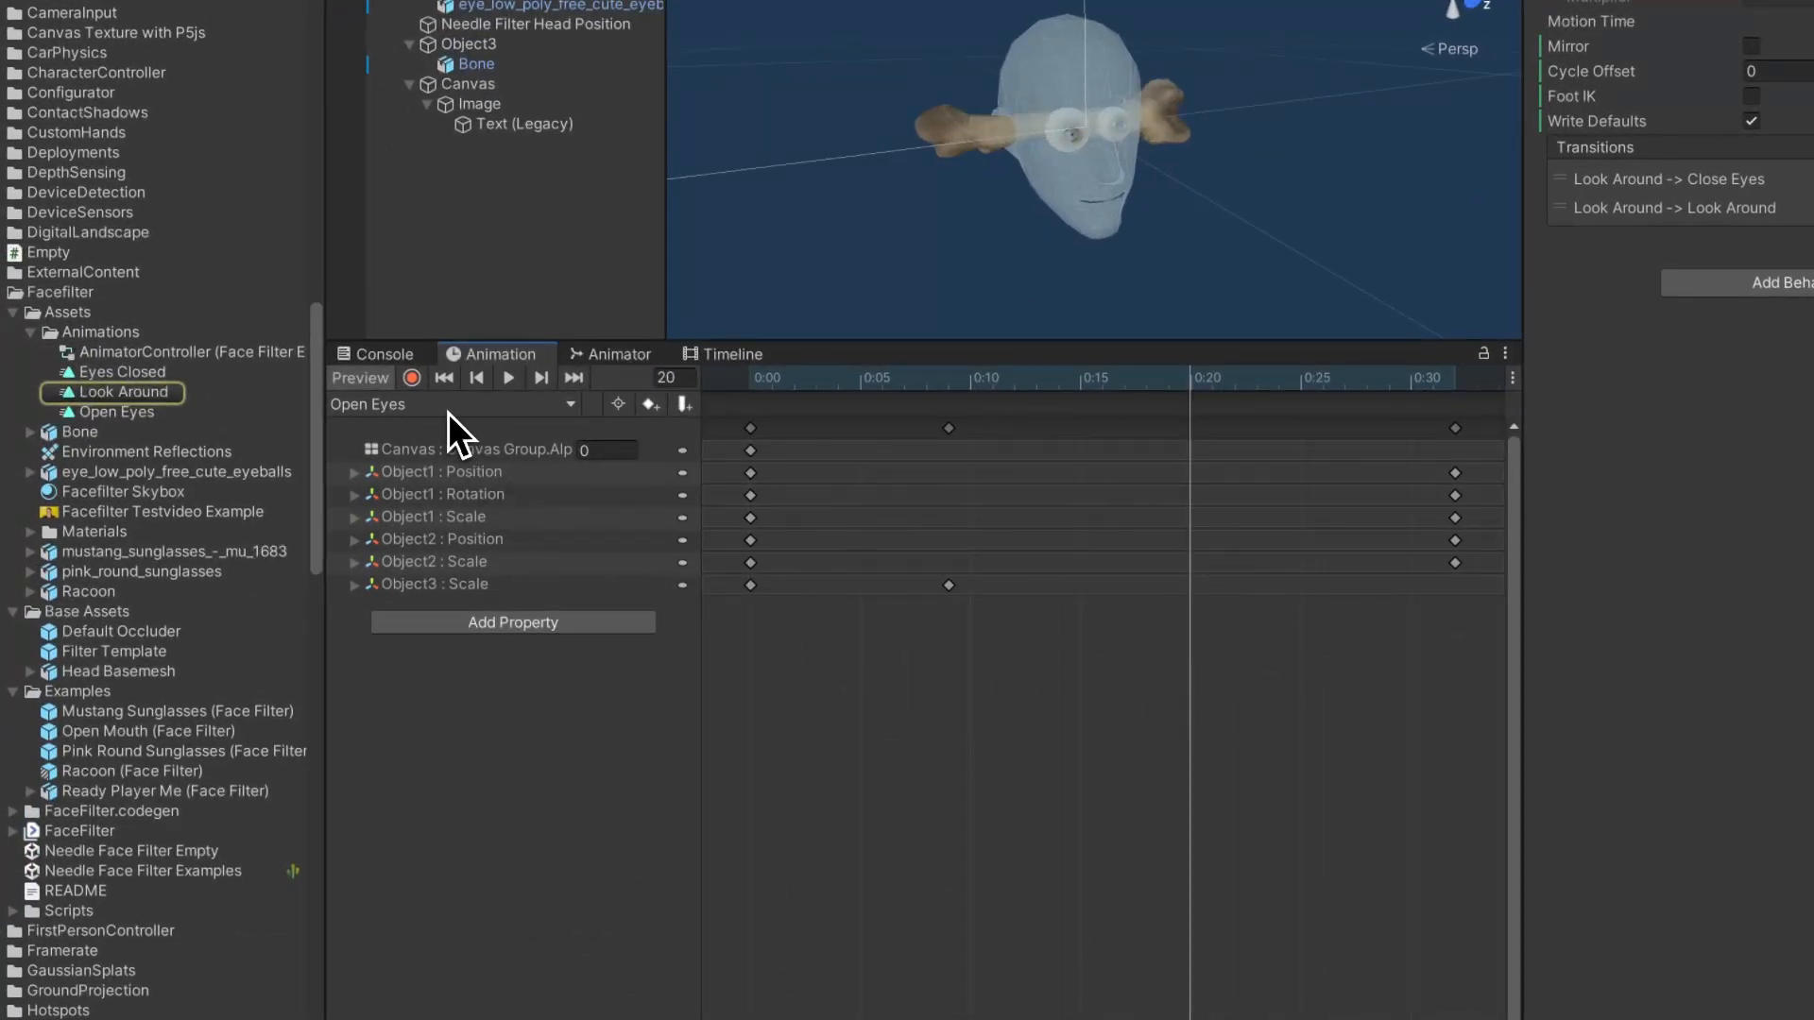
pyautogui.click(445, 406)
pyautogui.click(445, 397)
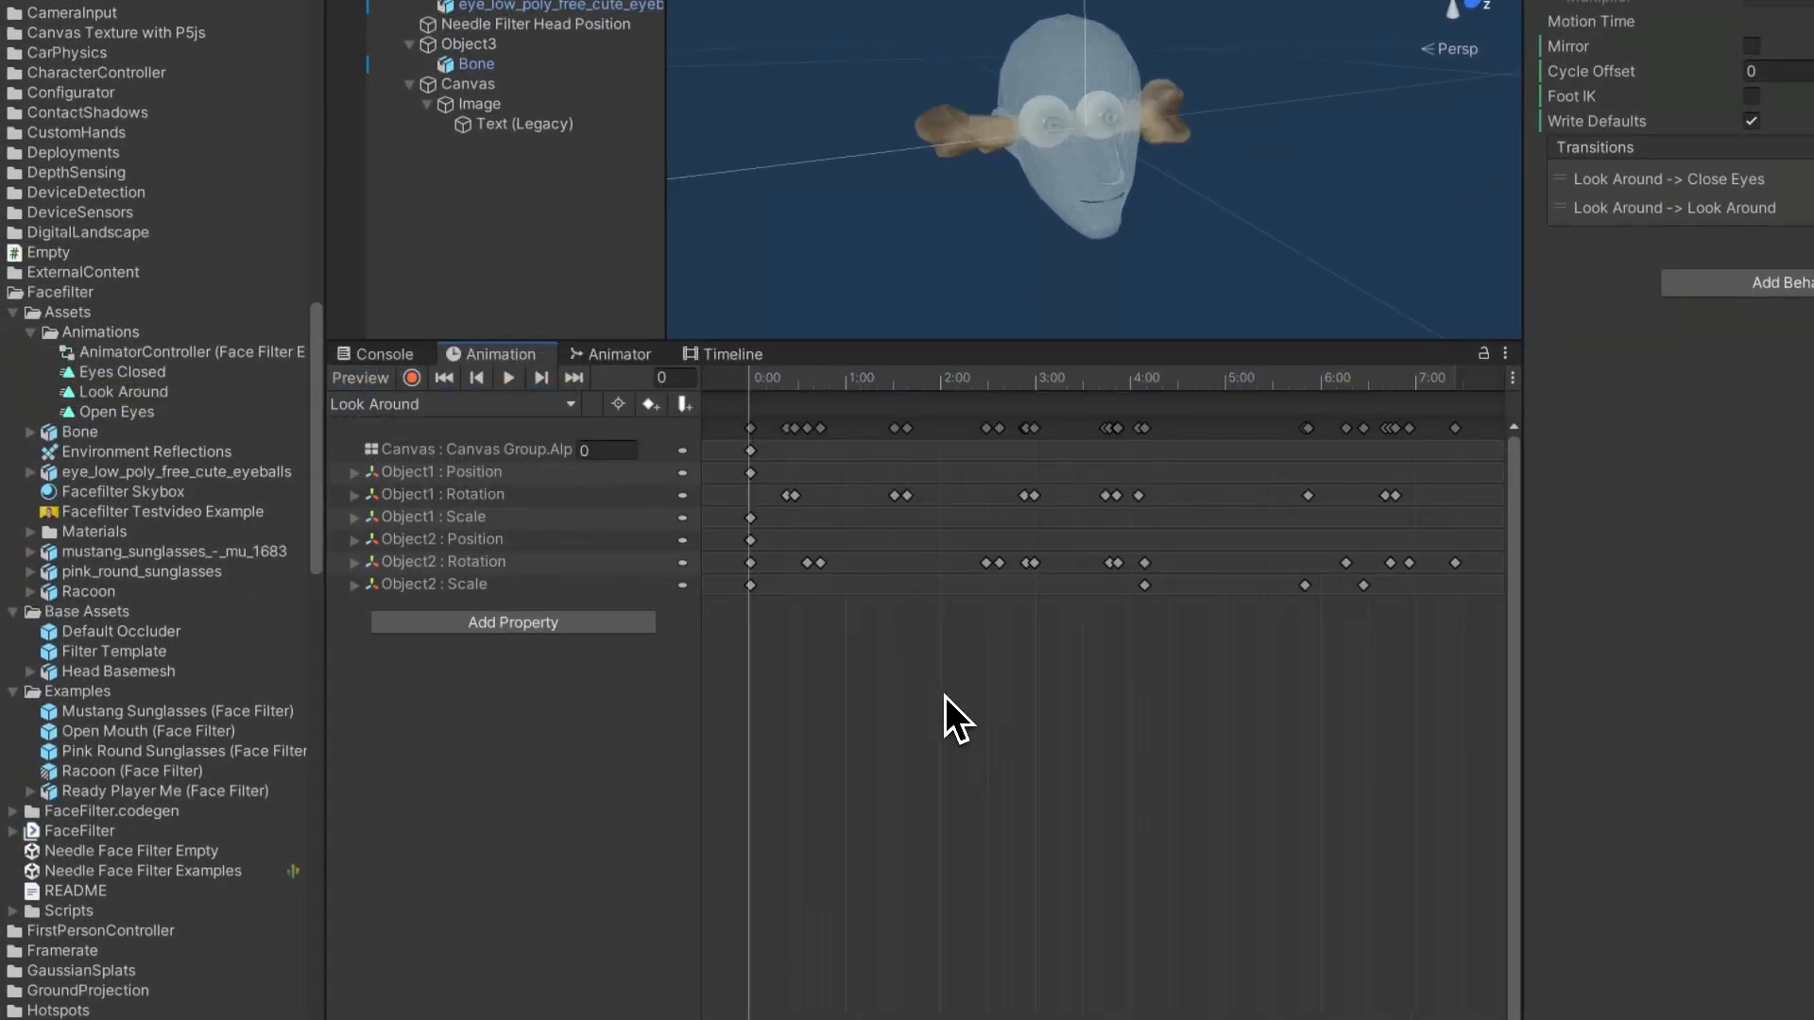
pyautogui.press('space')
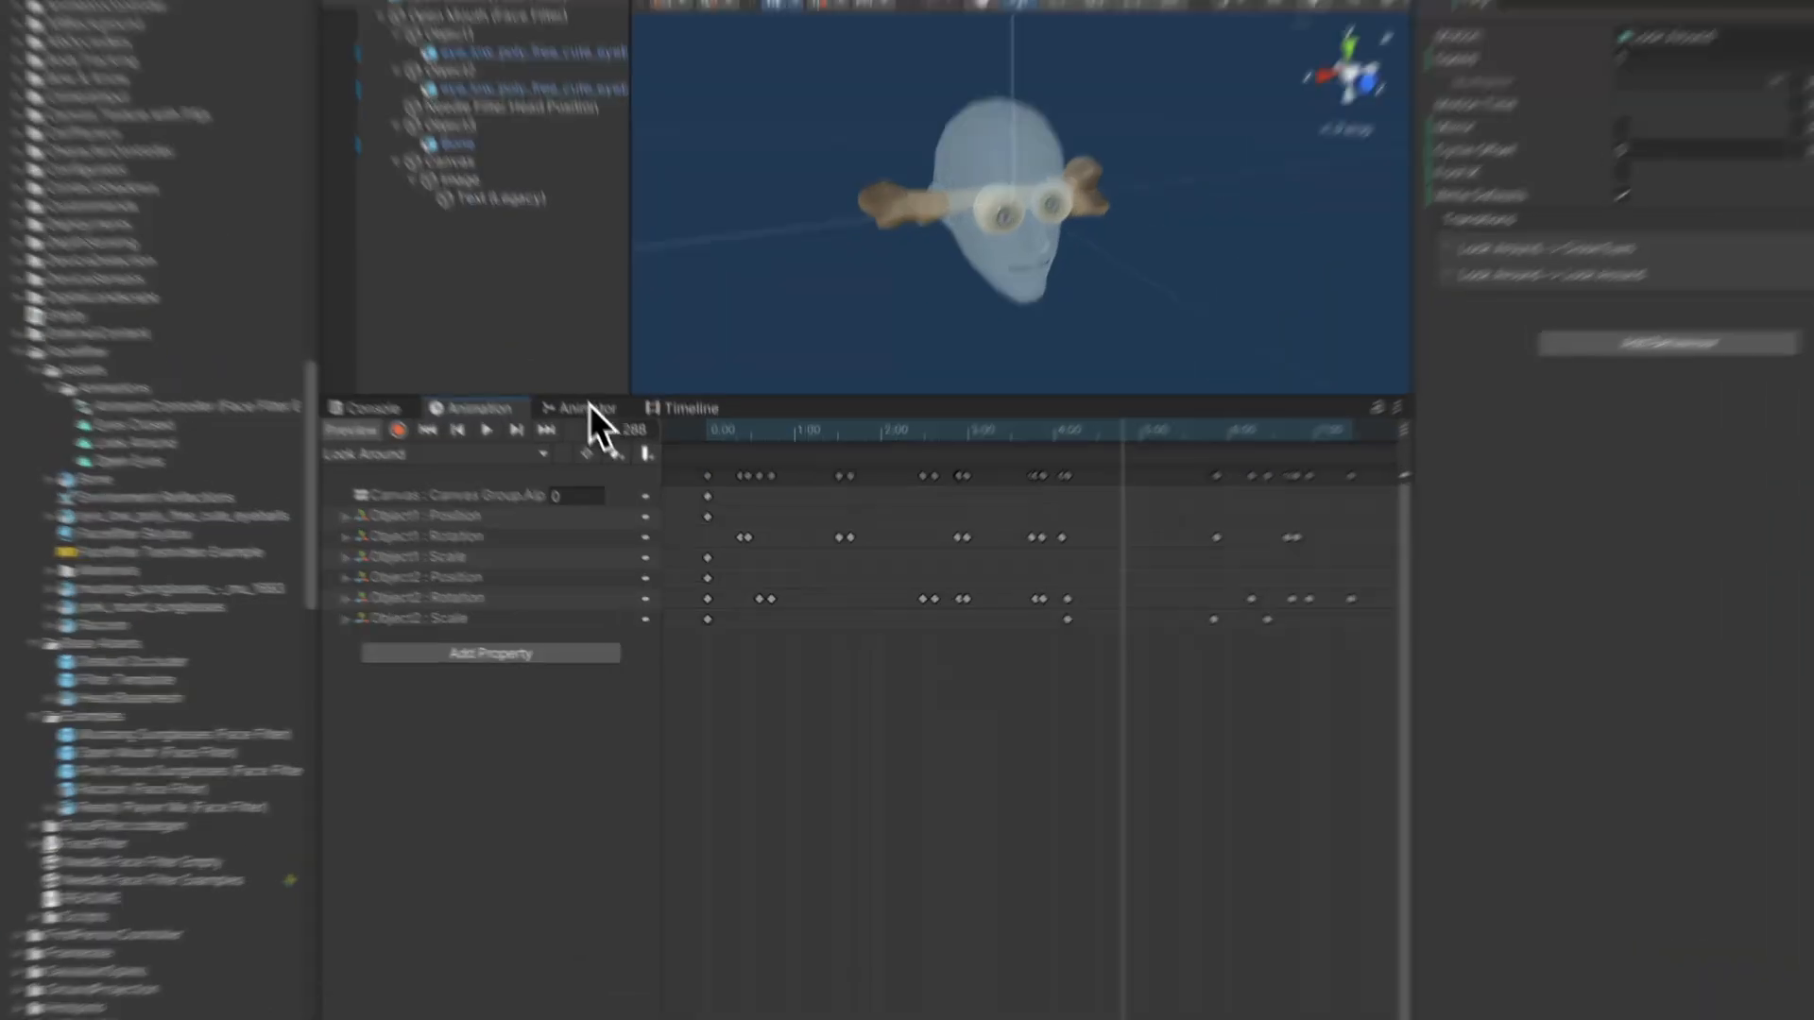
# Inspect the Look Around to Close Eyes transition, the Close Eyes state, its transition to Eyes Closed, and the Eyes Closed state
pyautogui.click(629, 475)
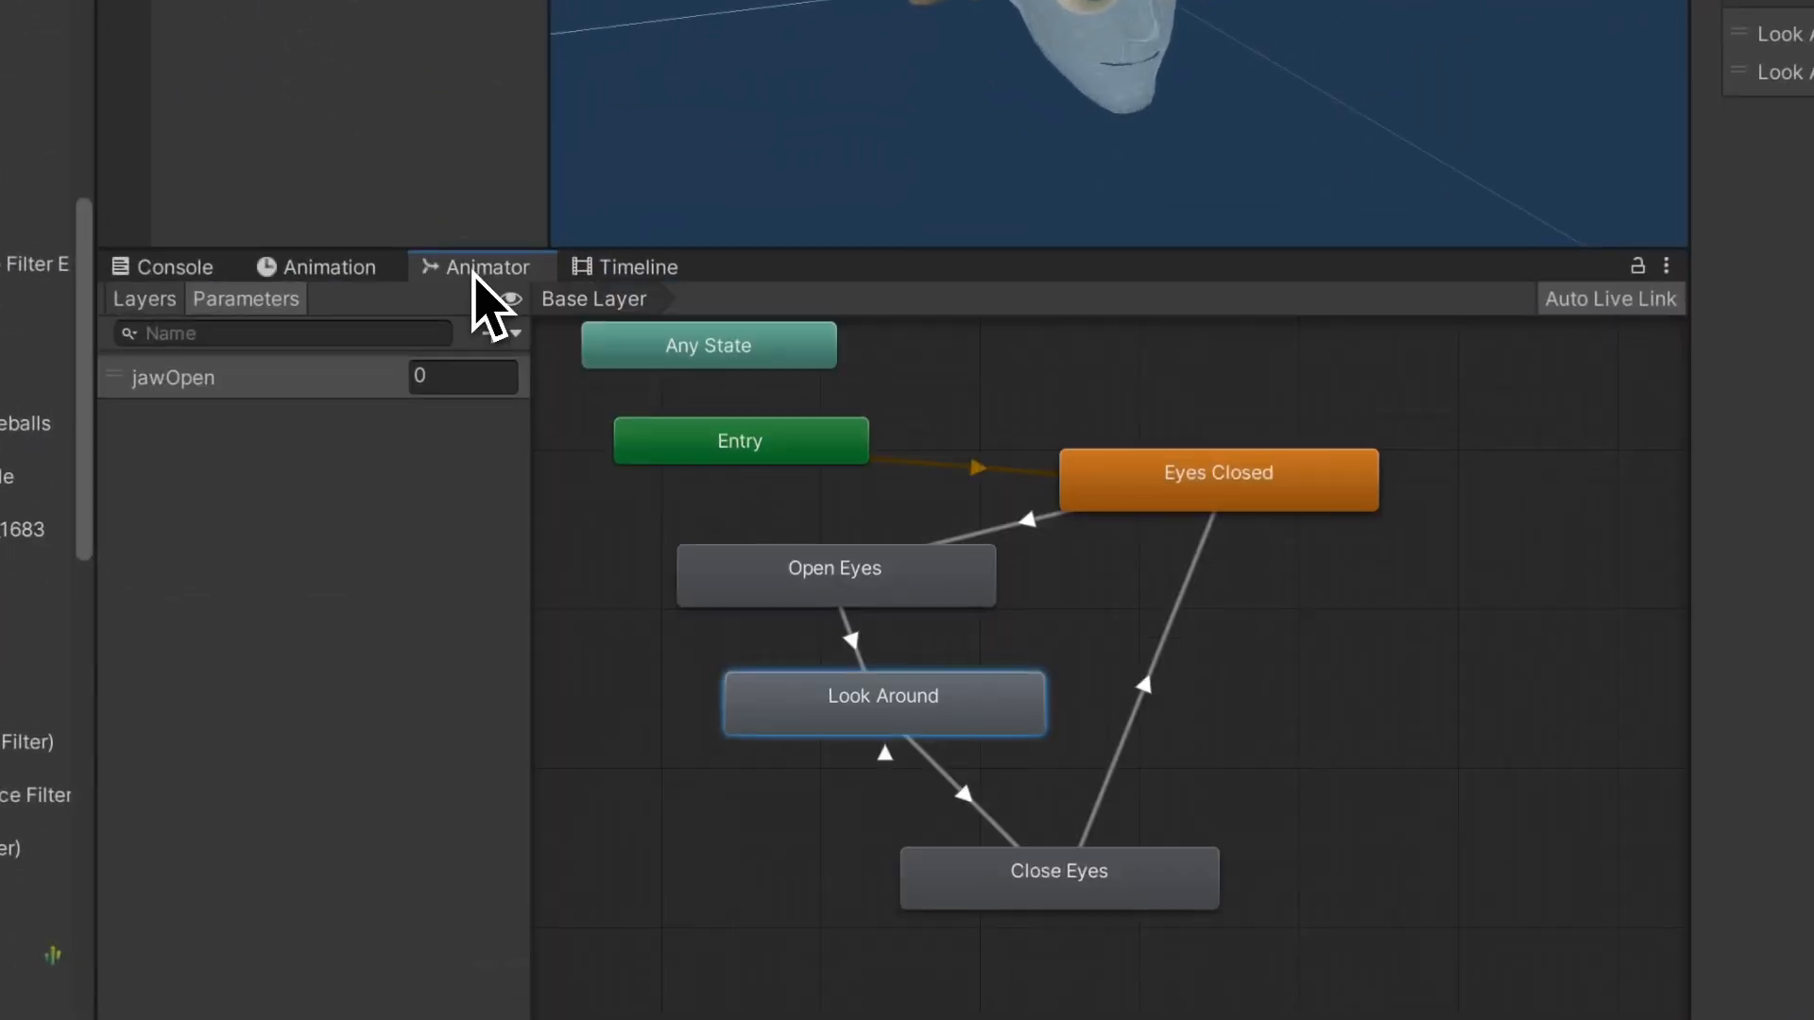
pyautogui.click(962, 793)
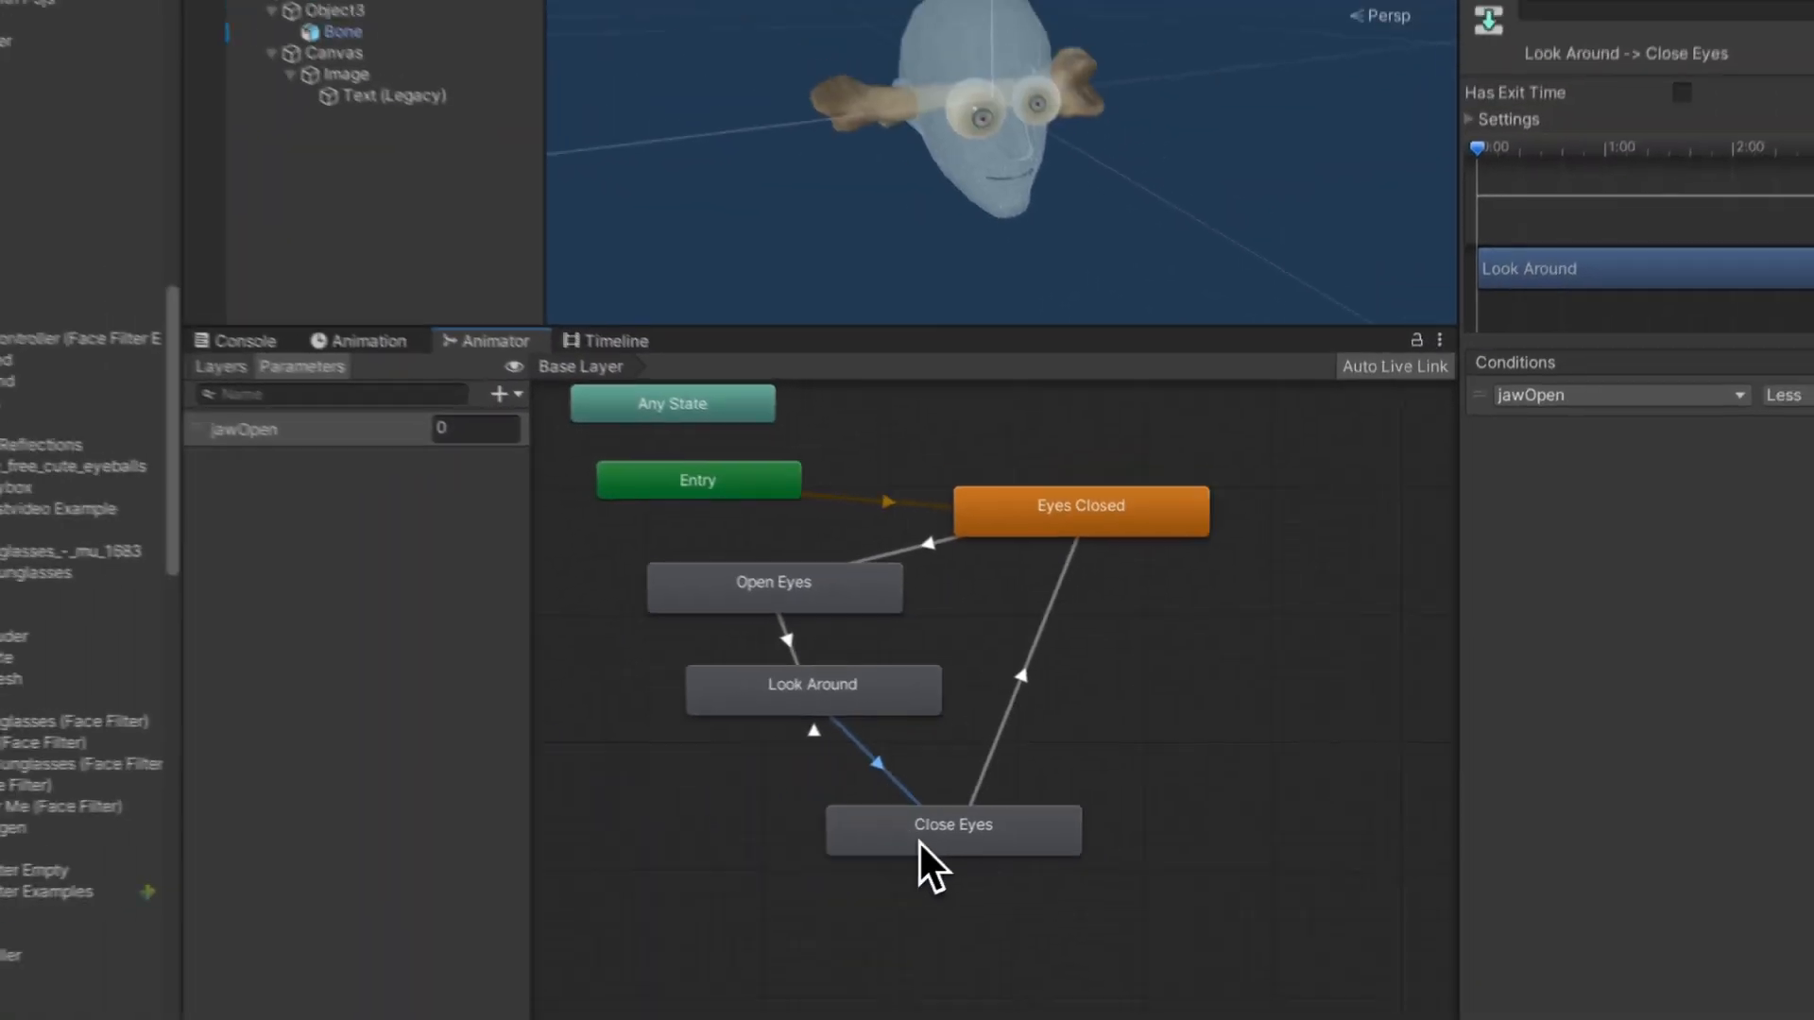
pyautogui.click(982, 831)
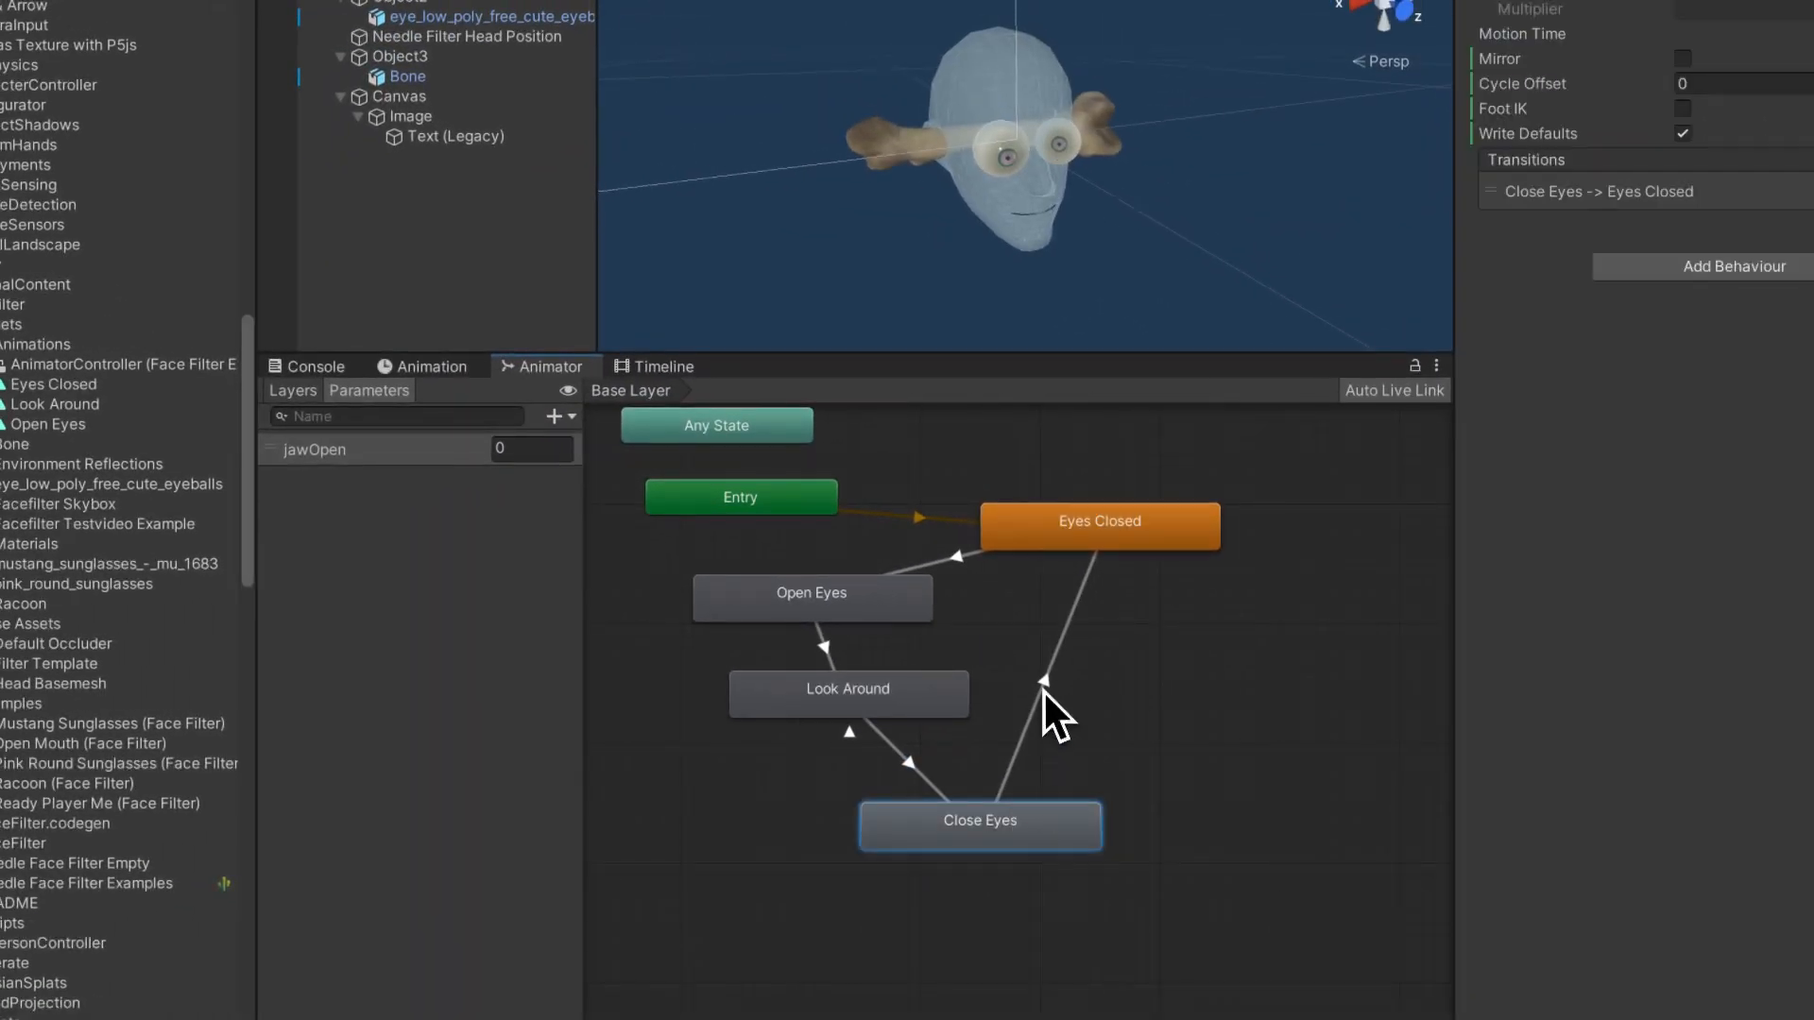
pyautogui.click(1045, 686)
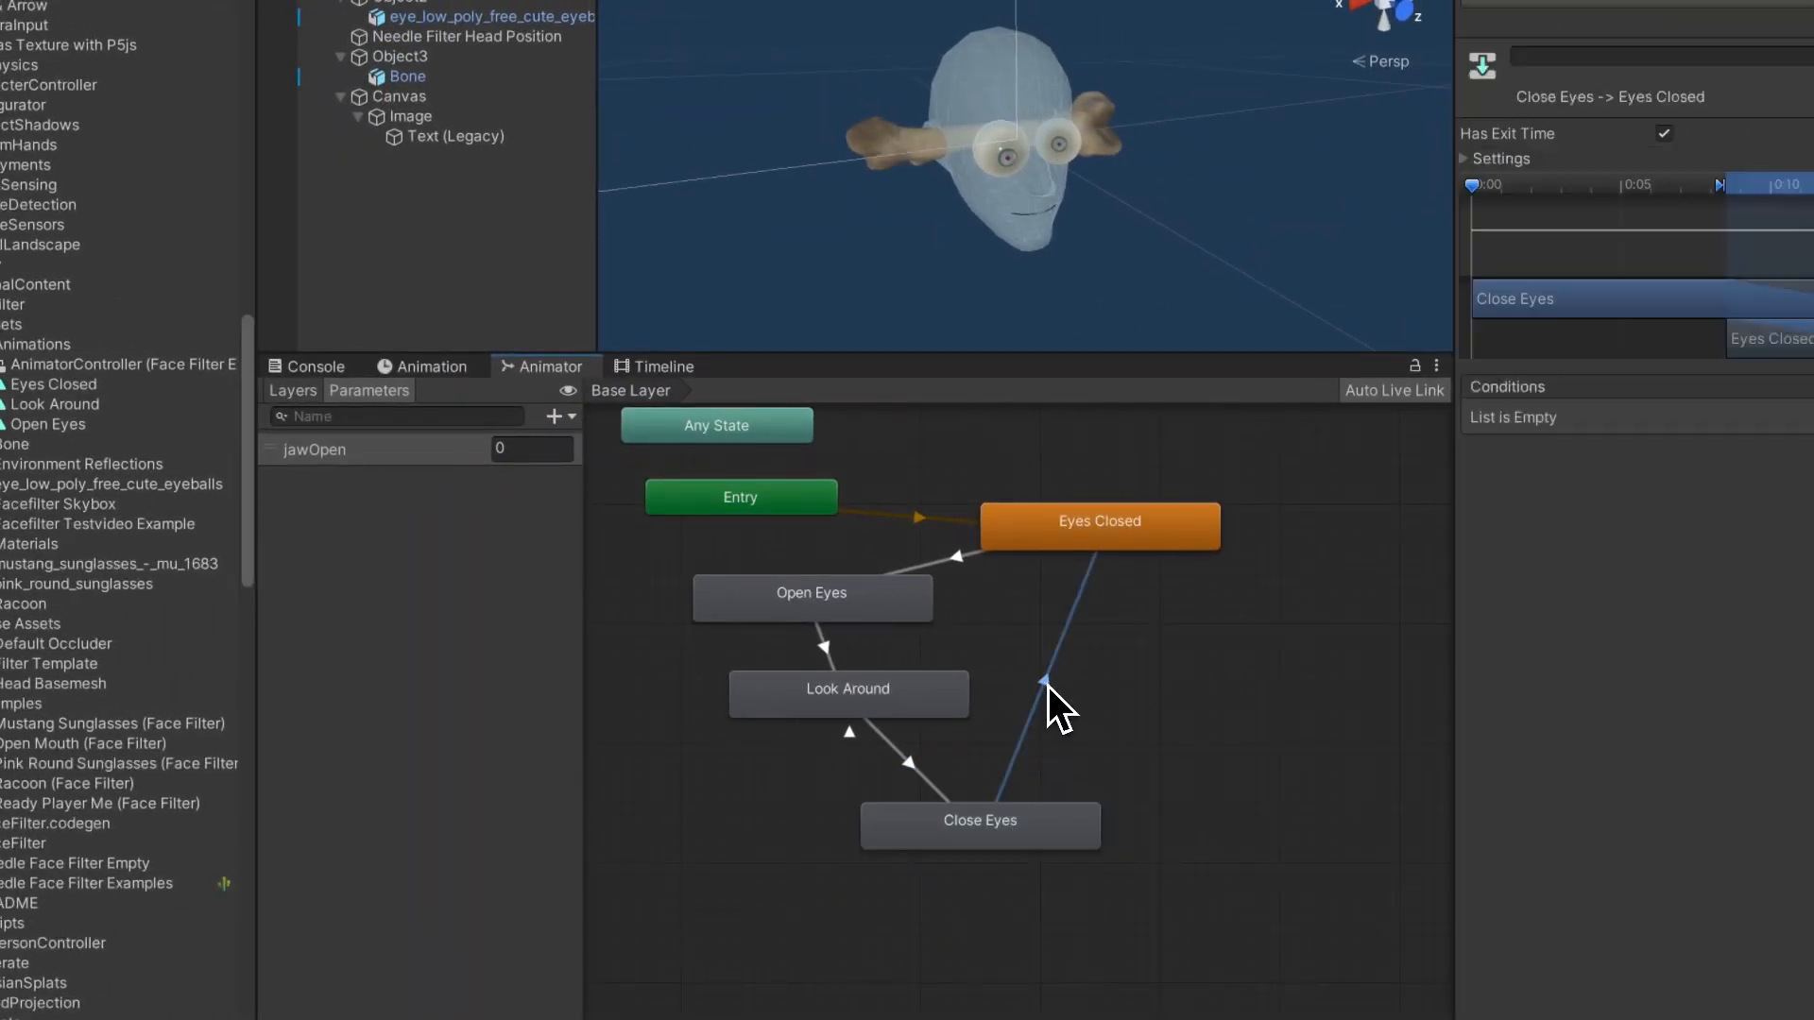
pyautogui.click(1152, 537)
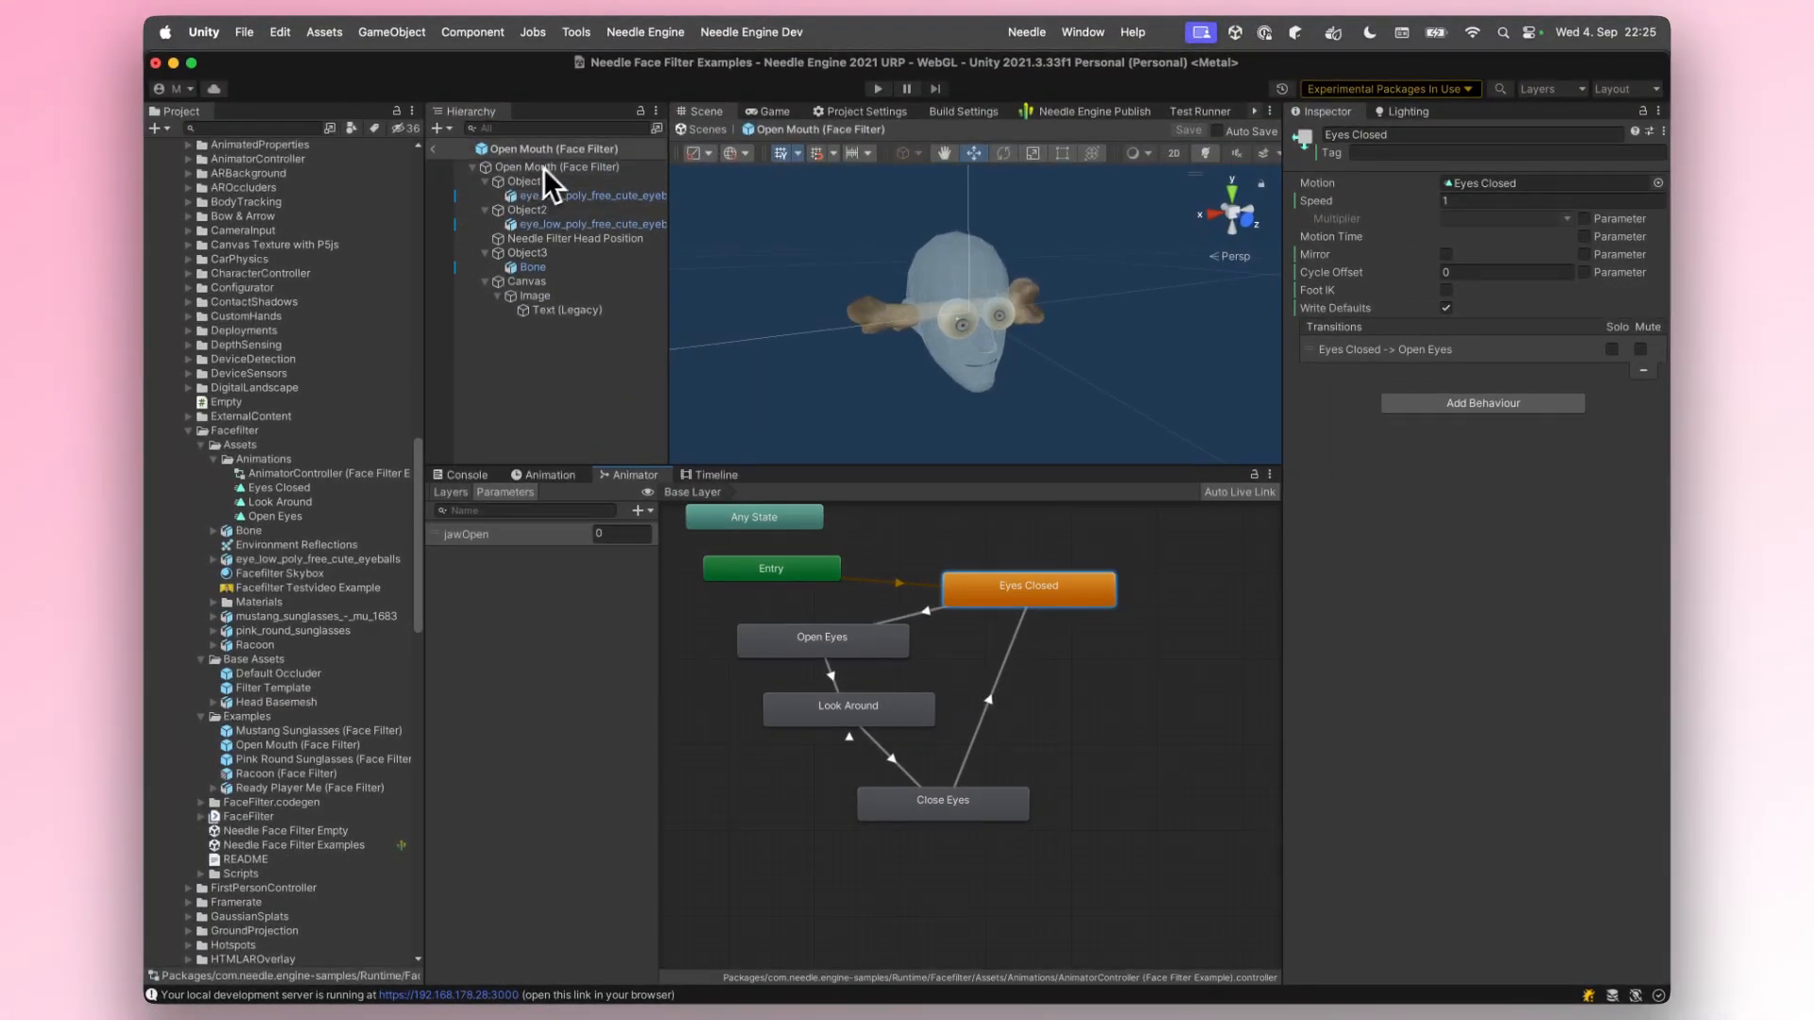
# Return to the main scene, open the Filter Template from the Filter Manager's list, and select its CactusRound object
pyautogui.click(716, 132)
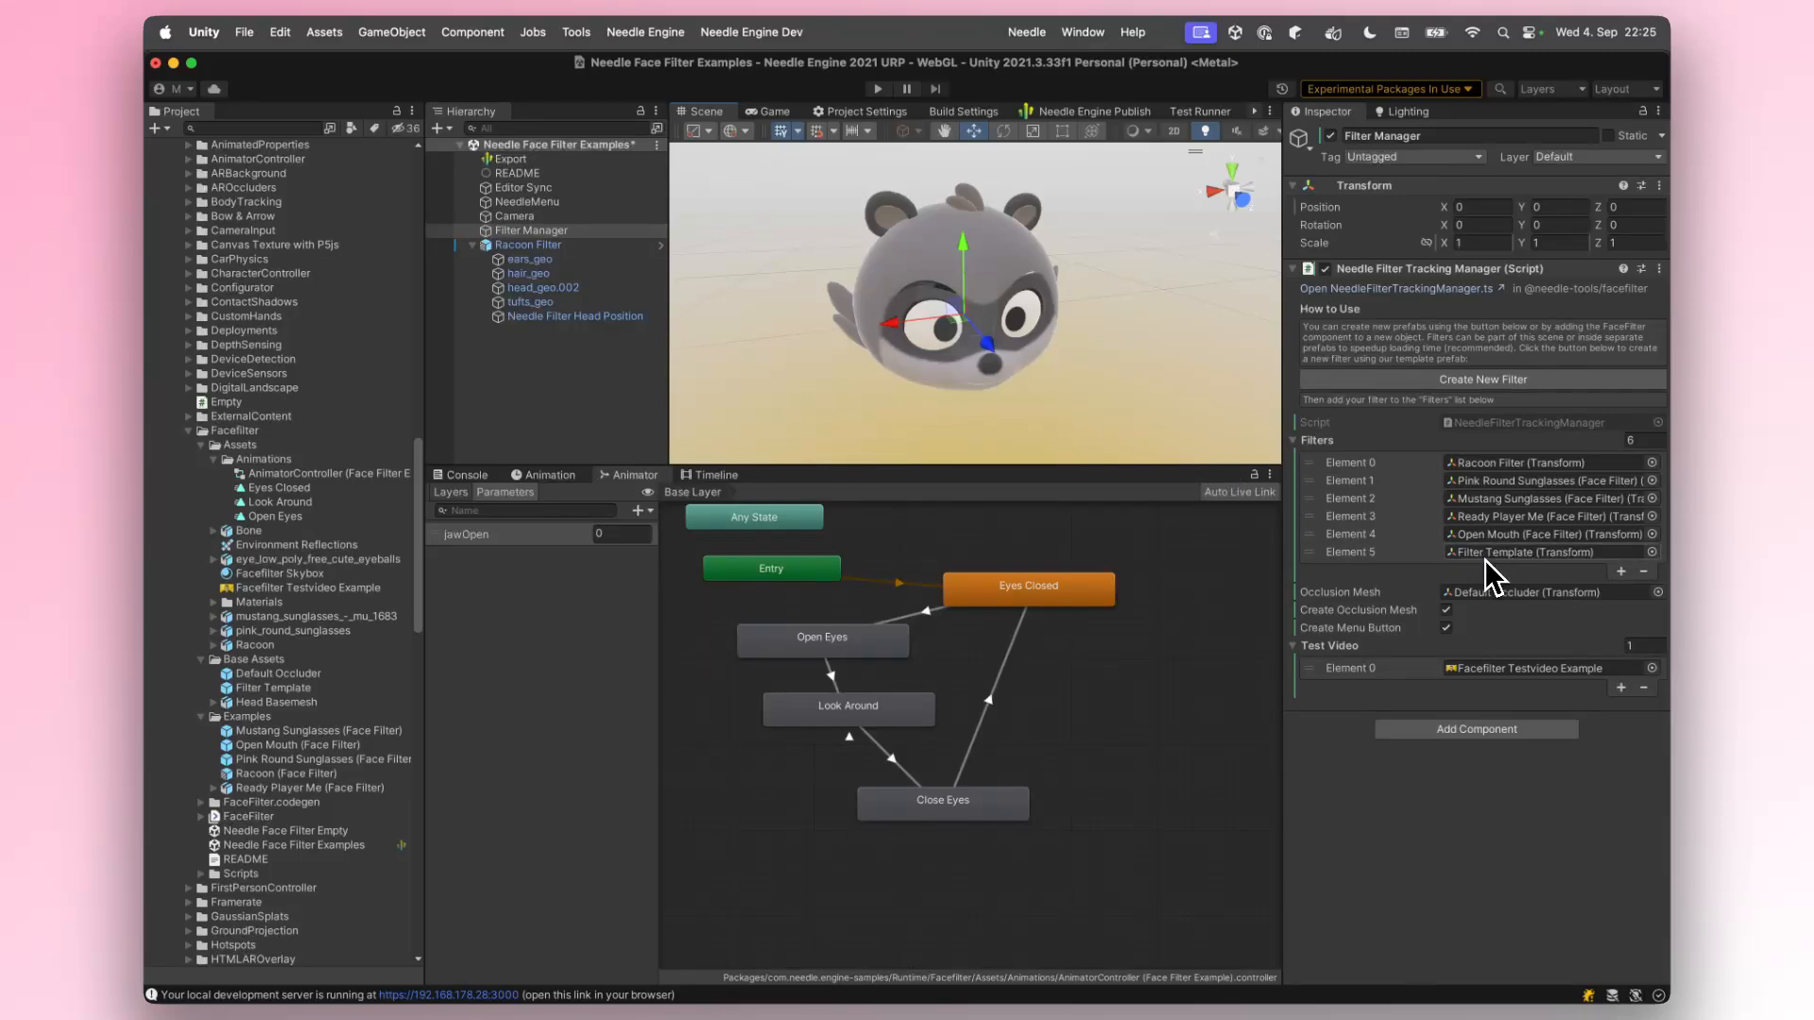
pyautogui.moveTo(1074, 468); pyautogui.dragTo(1275, 578)
pyautogui.doubleClick(1527, 552)
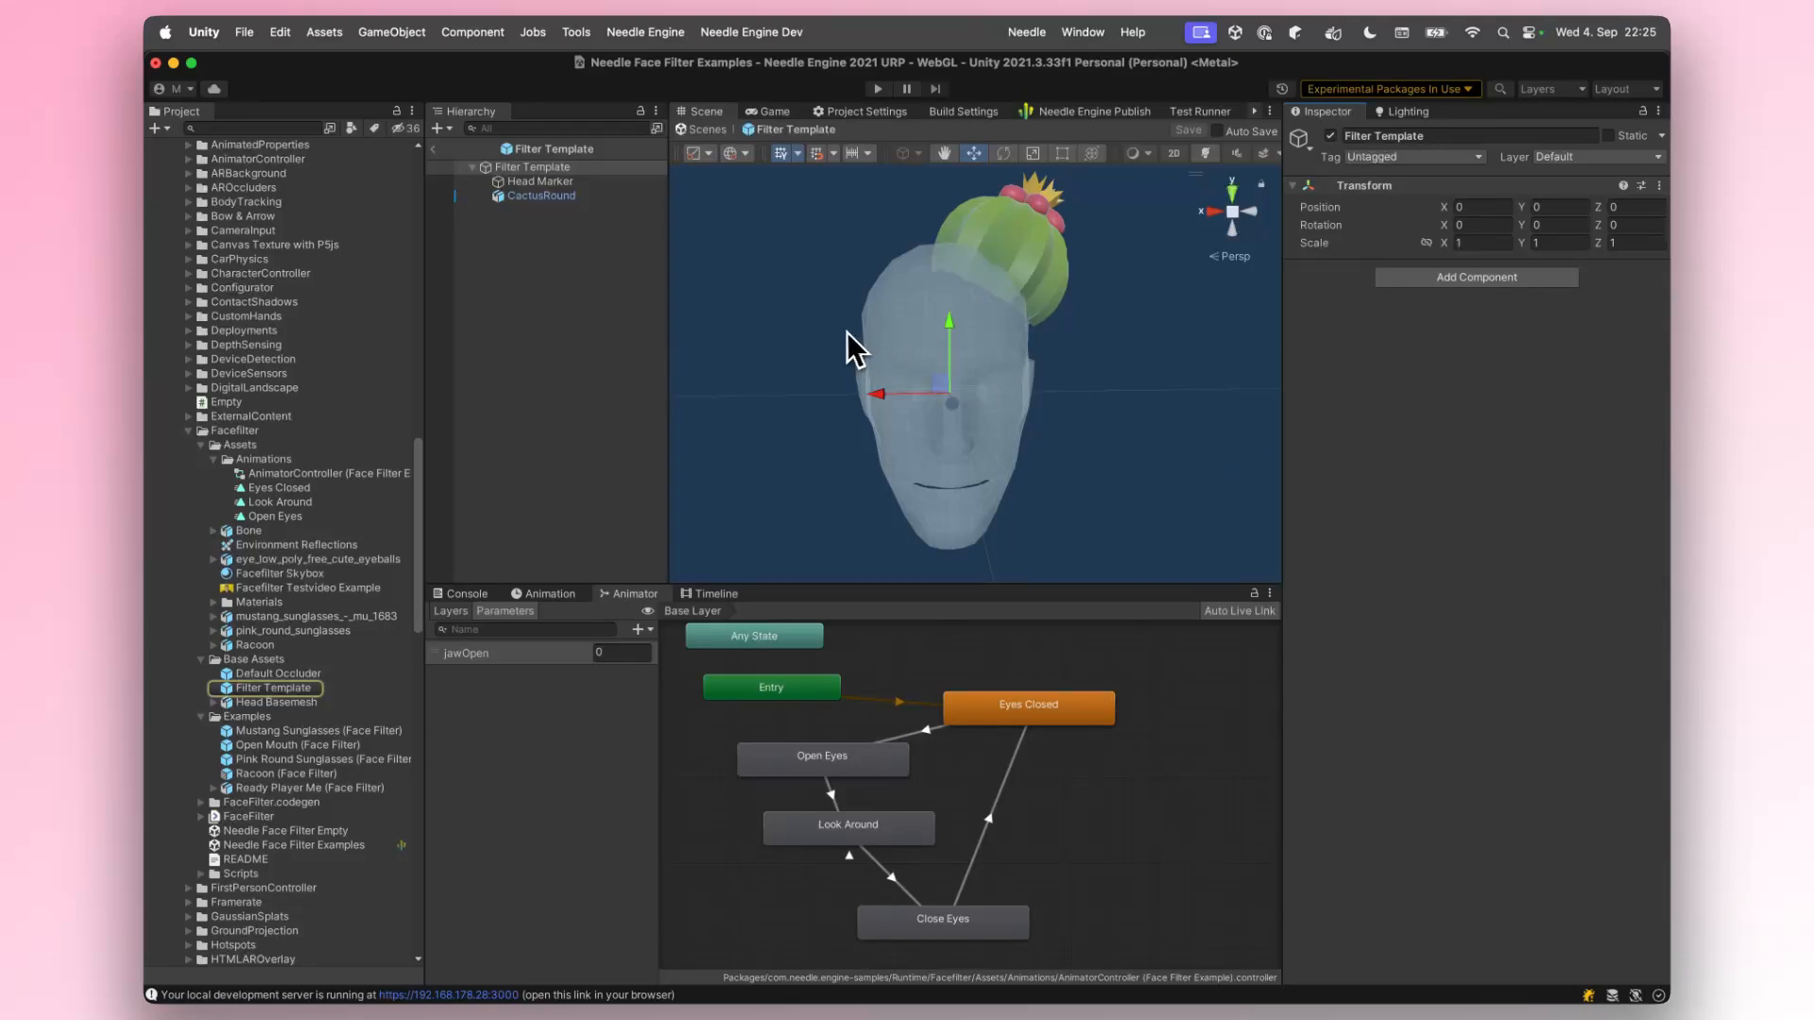
pyautogui.click(544, 197)
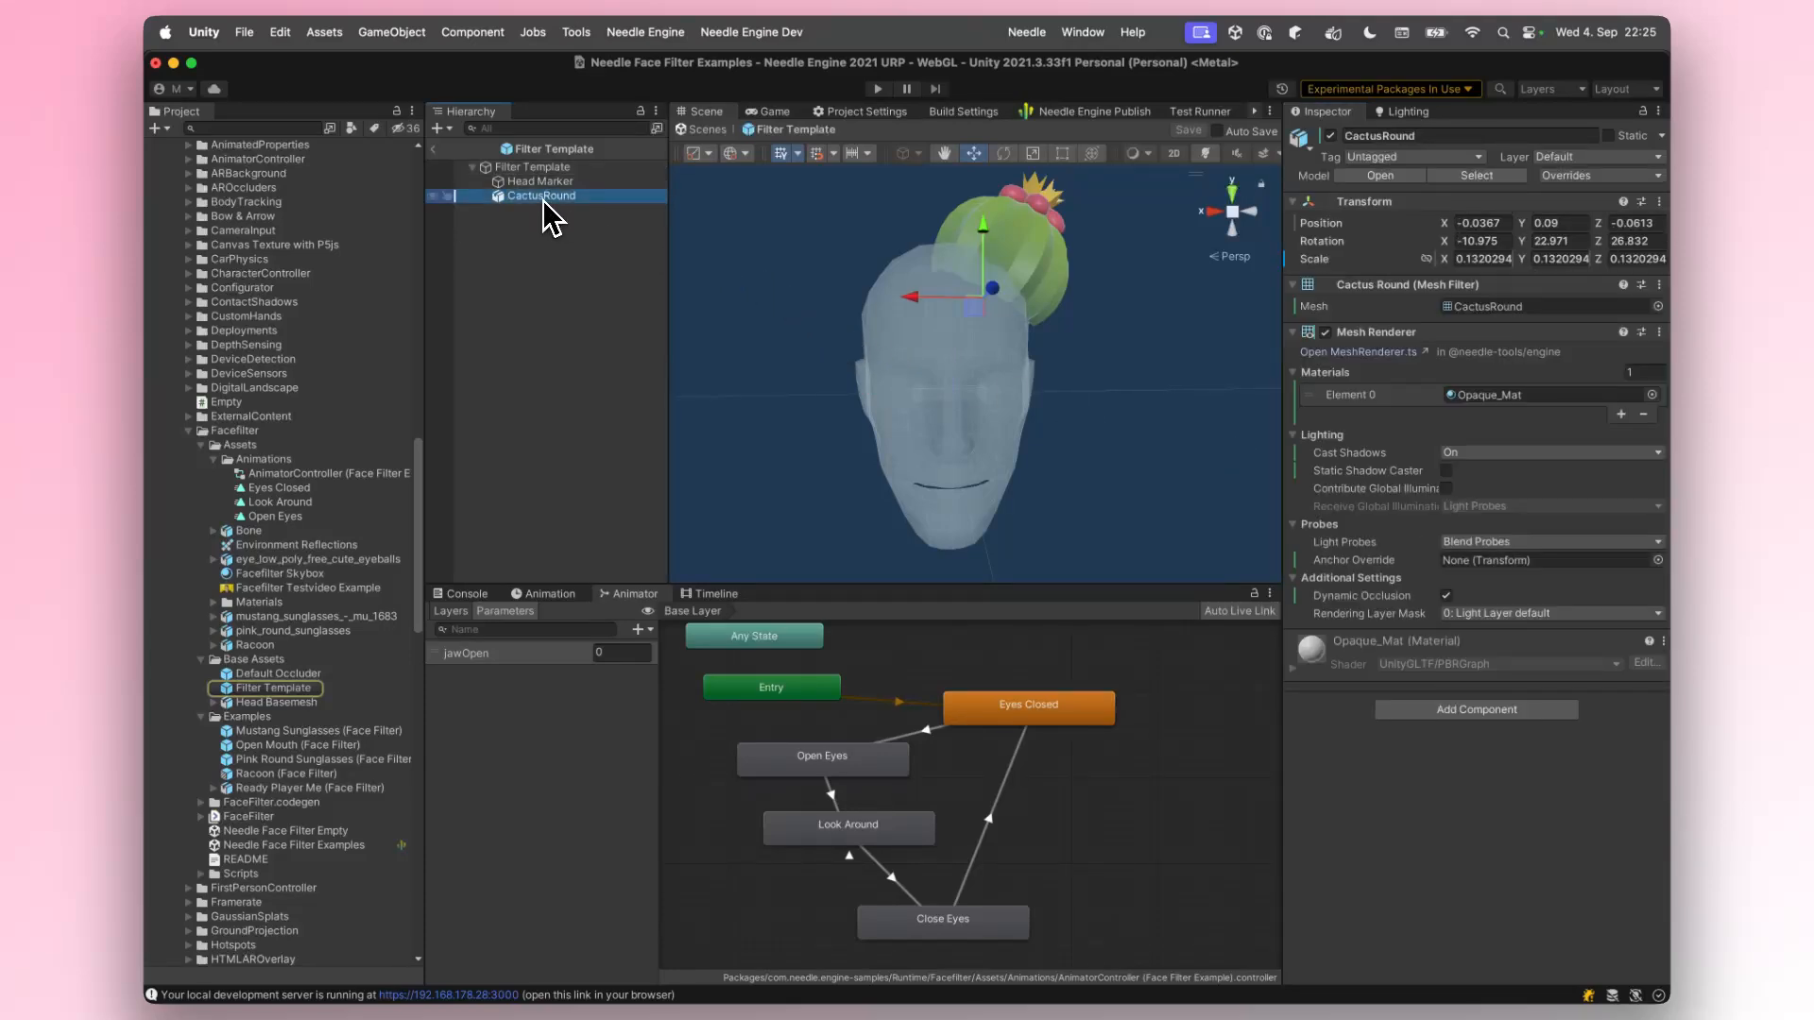
# Delete the CactusRound object from the Filter Template prefab, and return to the main scene discarding the prefab changes
pyautogui.press('super+BackSpace')
pyautogui.keyDown('alt'); pyautogui.moveTo(684, 283); pyautogui.dragTo(899, 377); pyautogui.keyUp('alt')
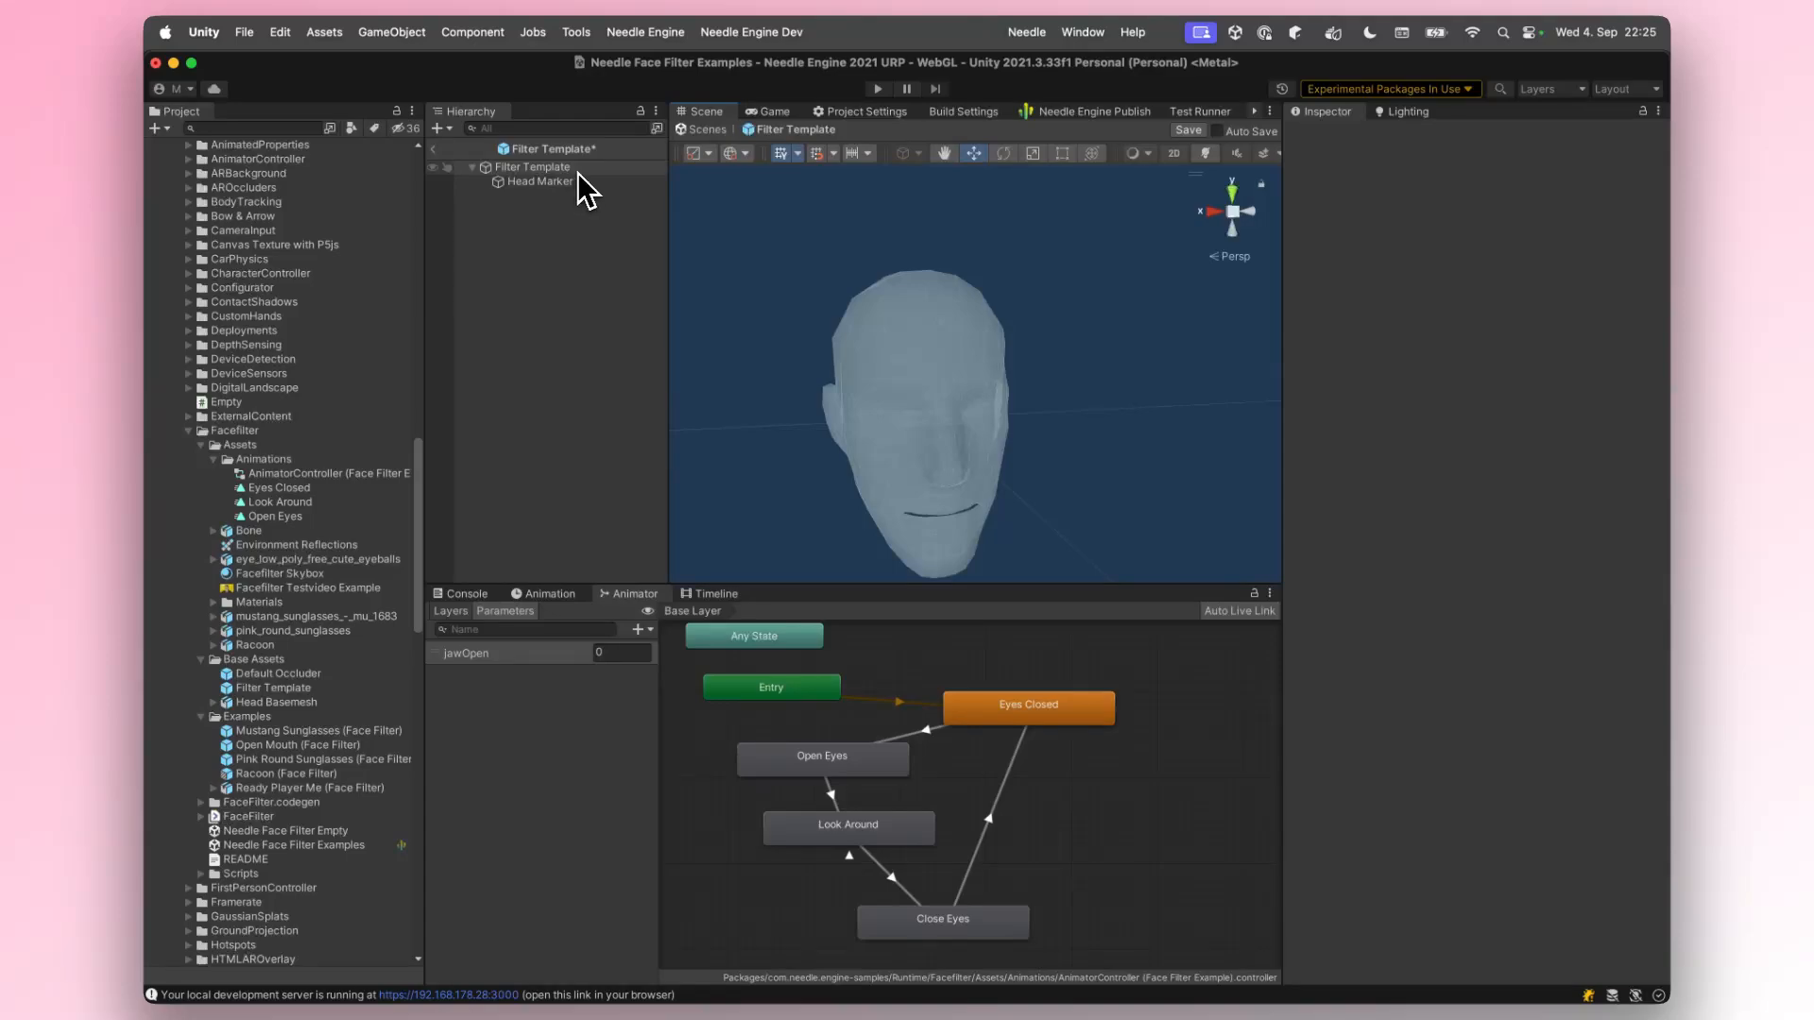
pyautogui.click(705, 131)
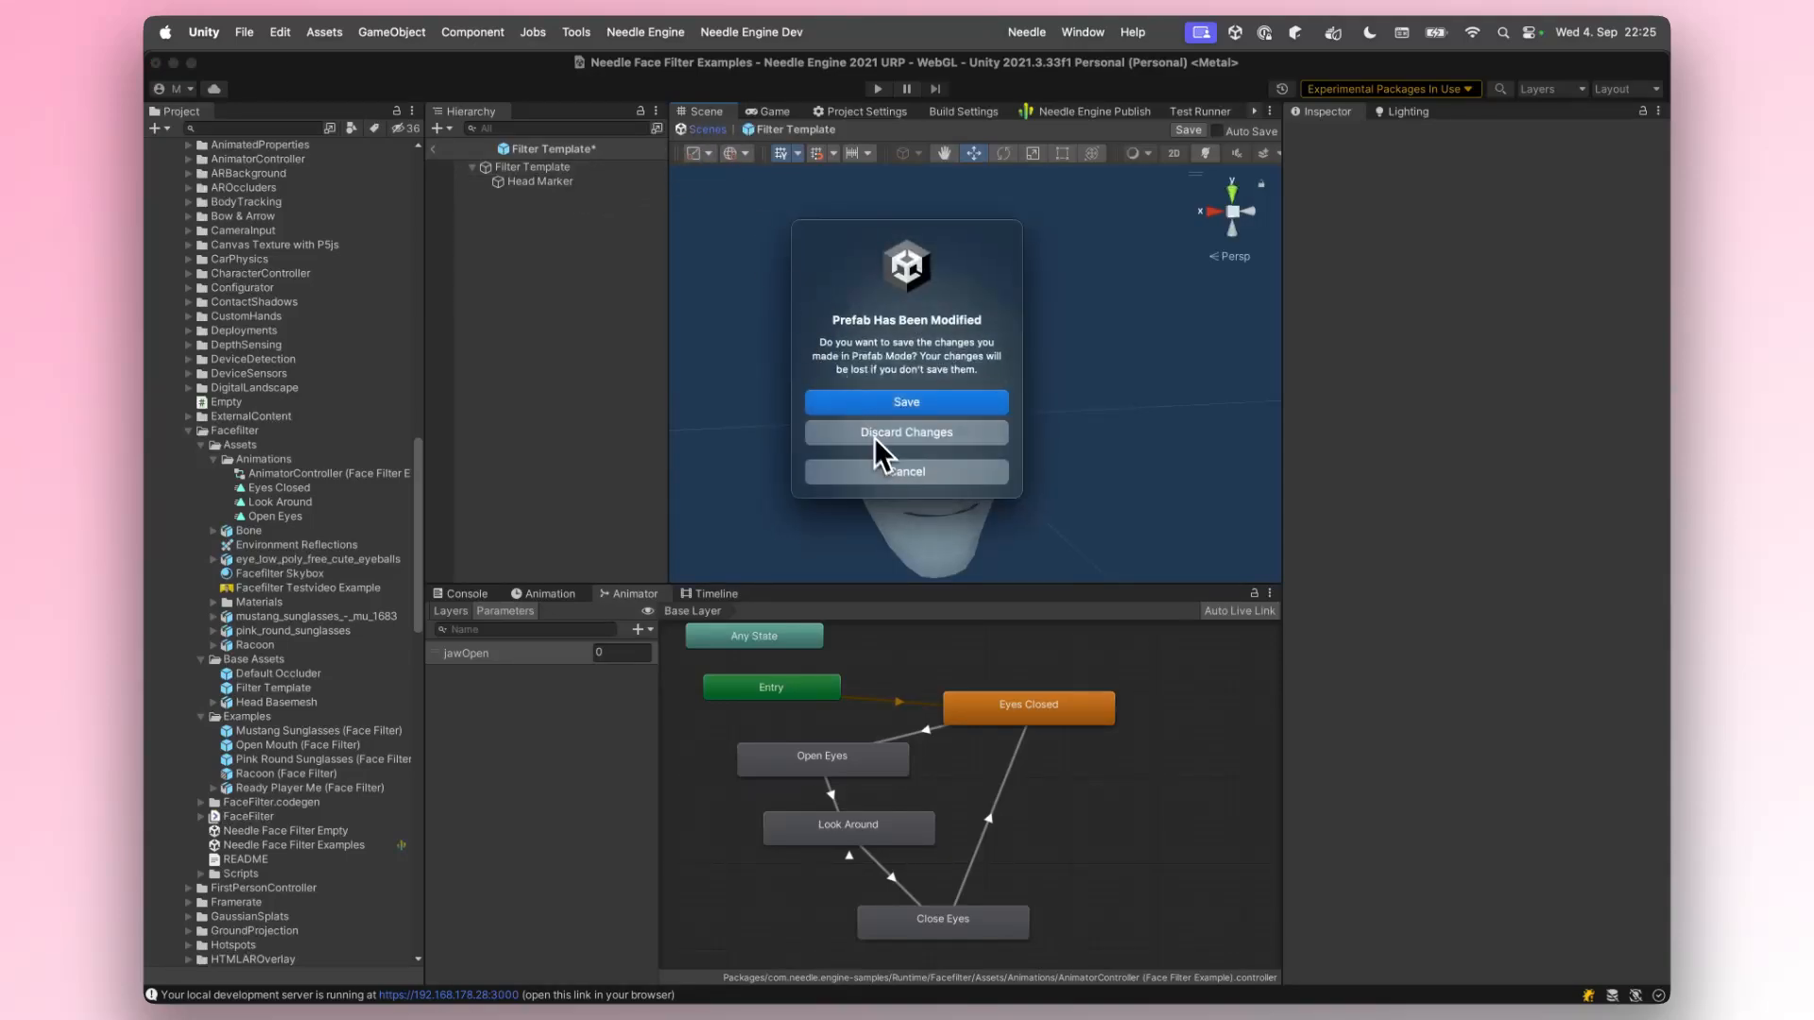
pyautogui.click(905, 434)
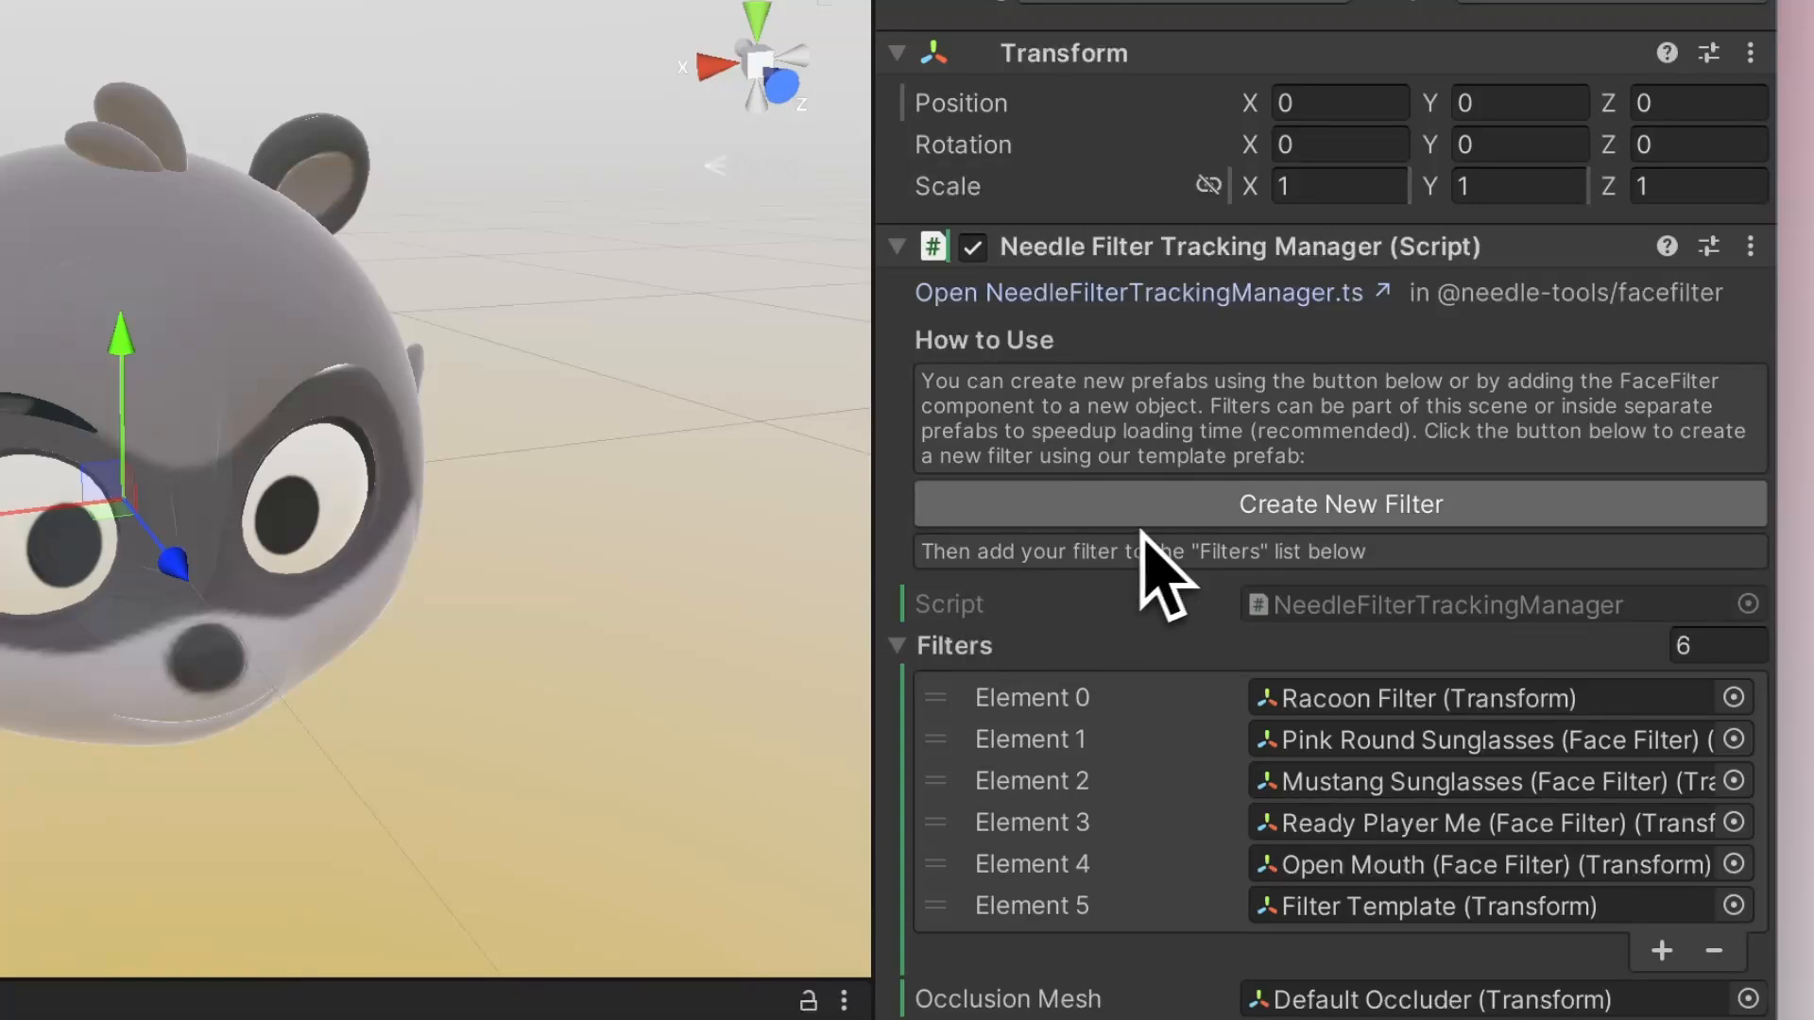
# Create a new filter from the Filter Manager, inspect its Head Marker, and move its CactusRound to about X -0.041, Y 0.114, Z -0.061
pyautogui.click(1166, 531)
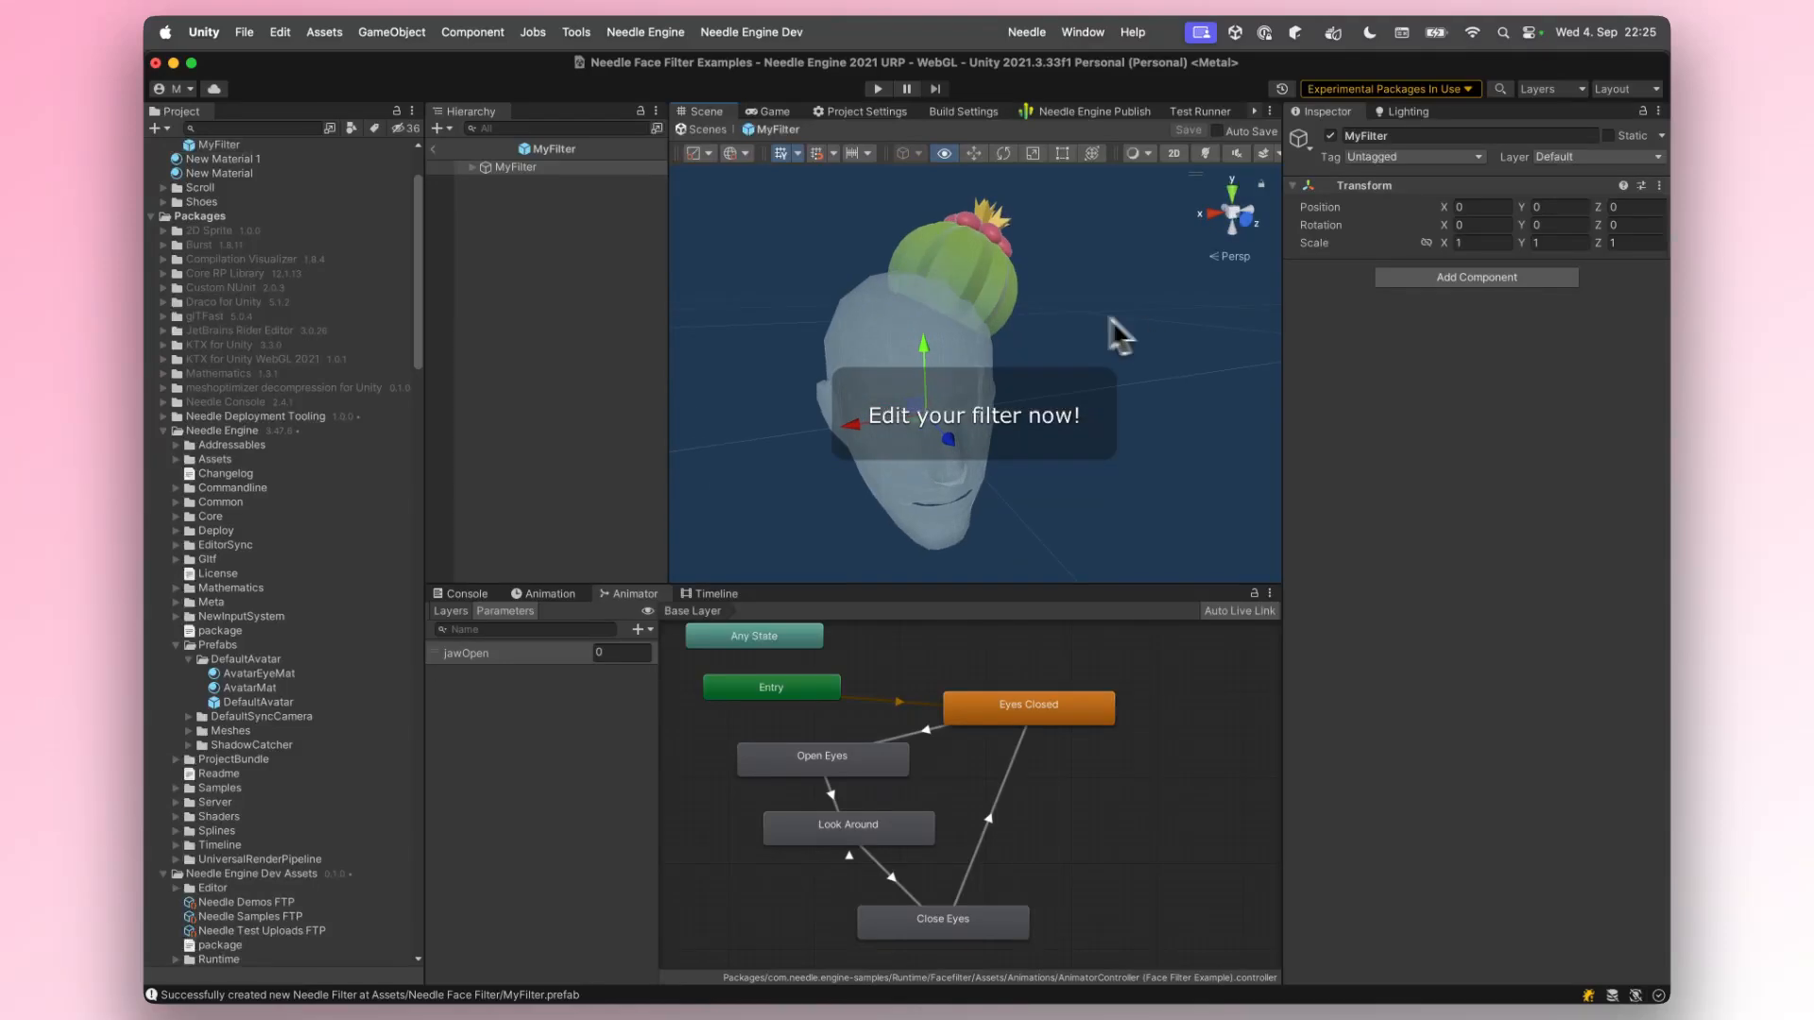
pyautogui.scroll(3, 302, 263)
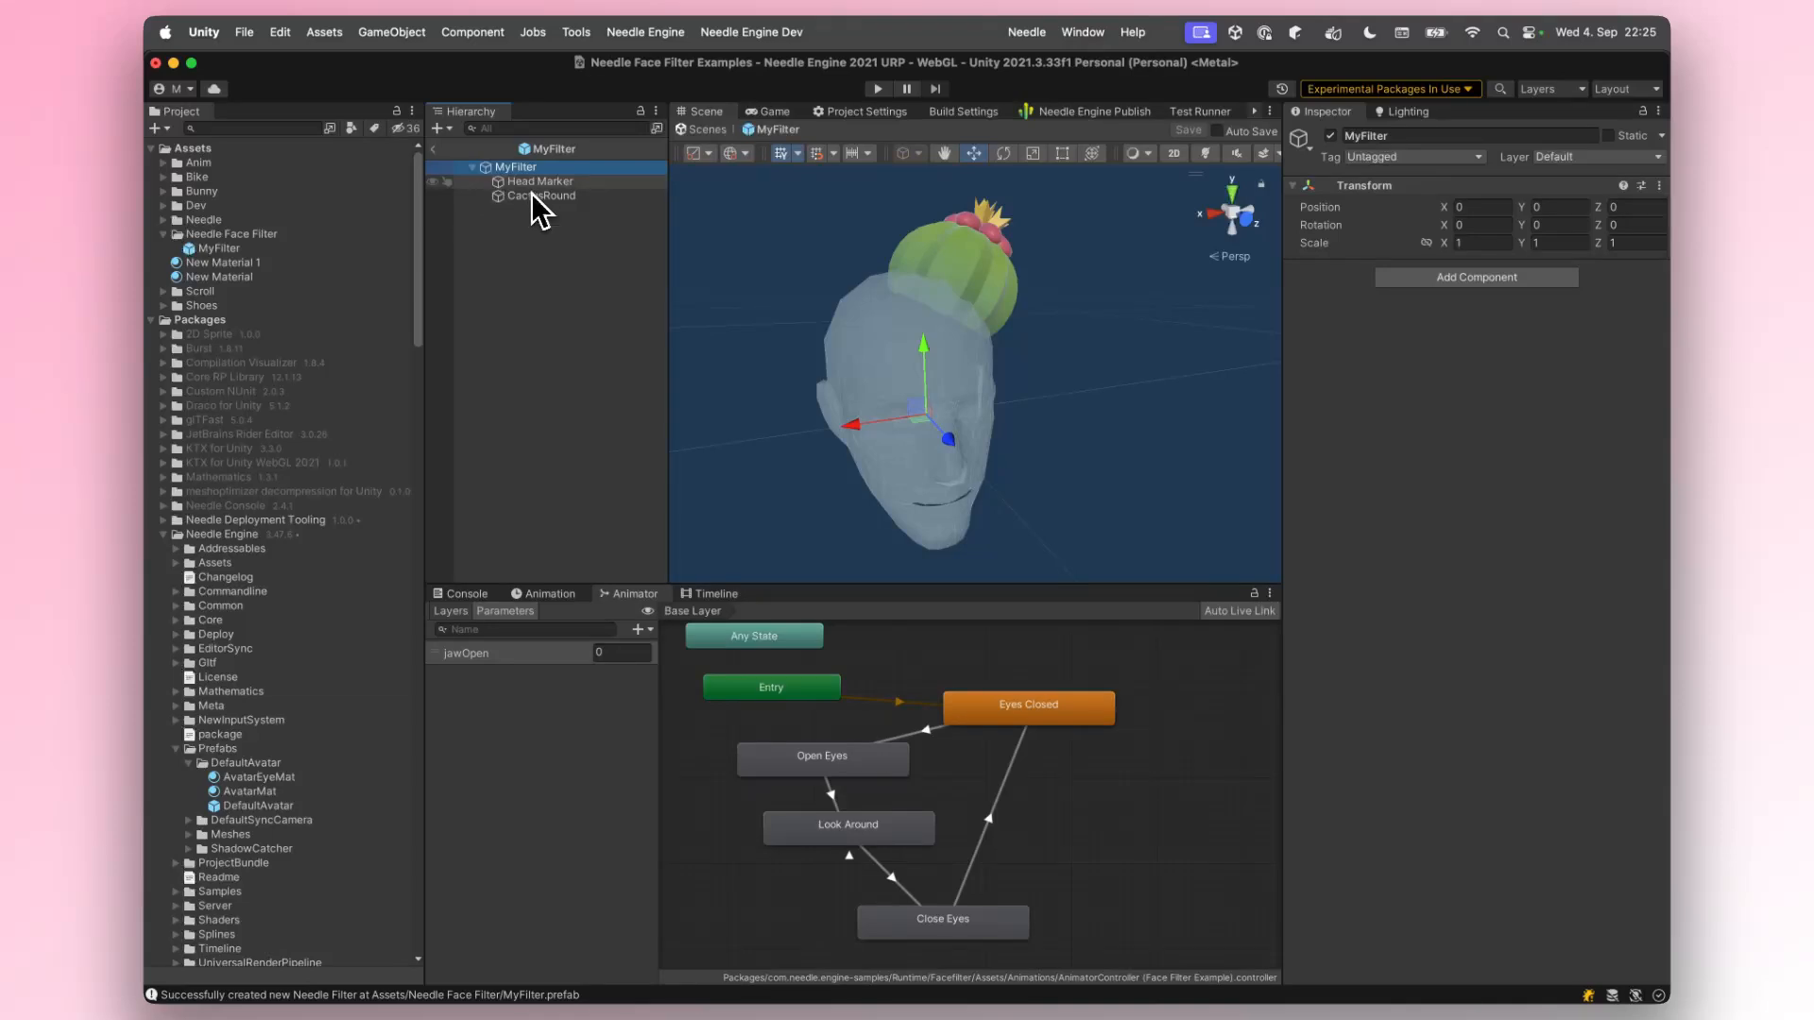
pyautogui.click(533, 183)
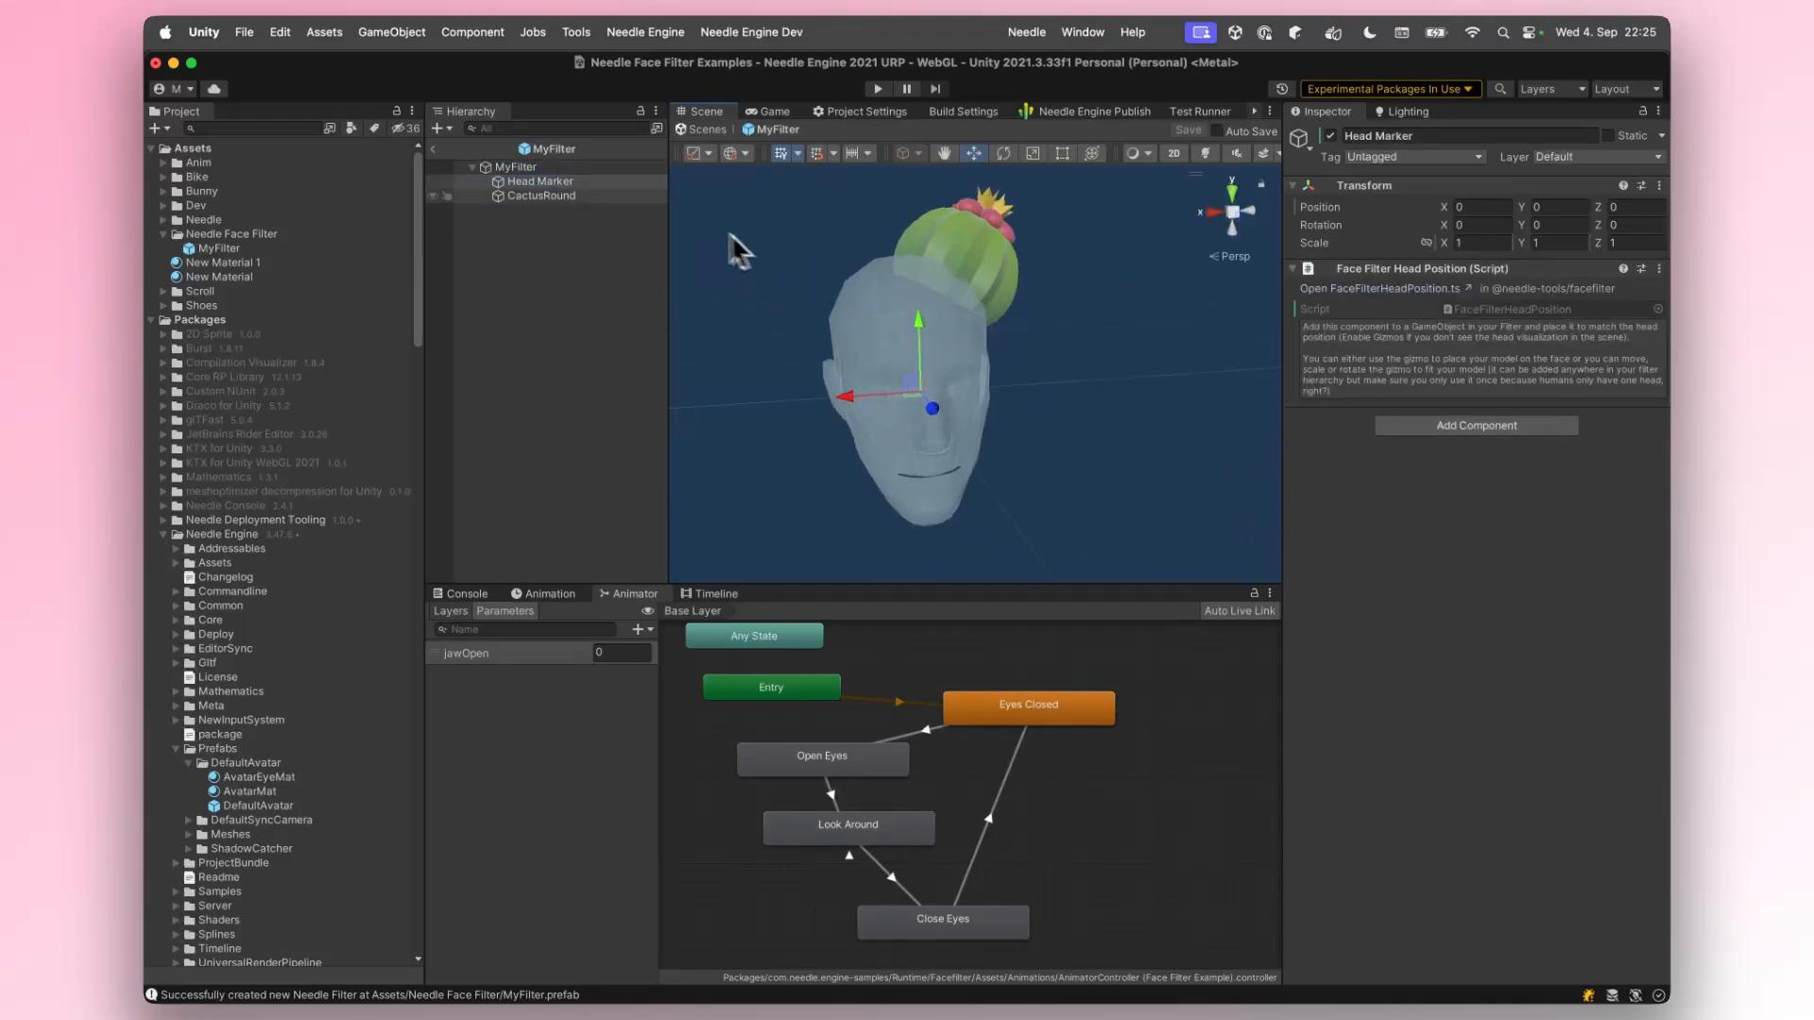
pyautogui.click(574, 196)
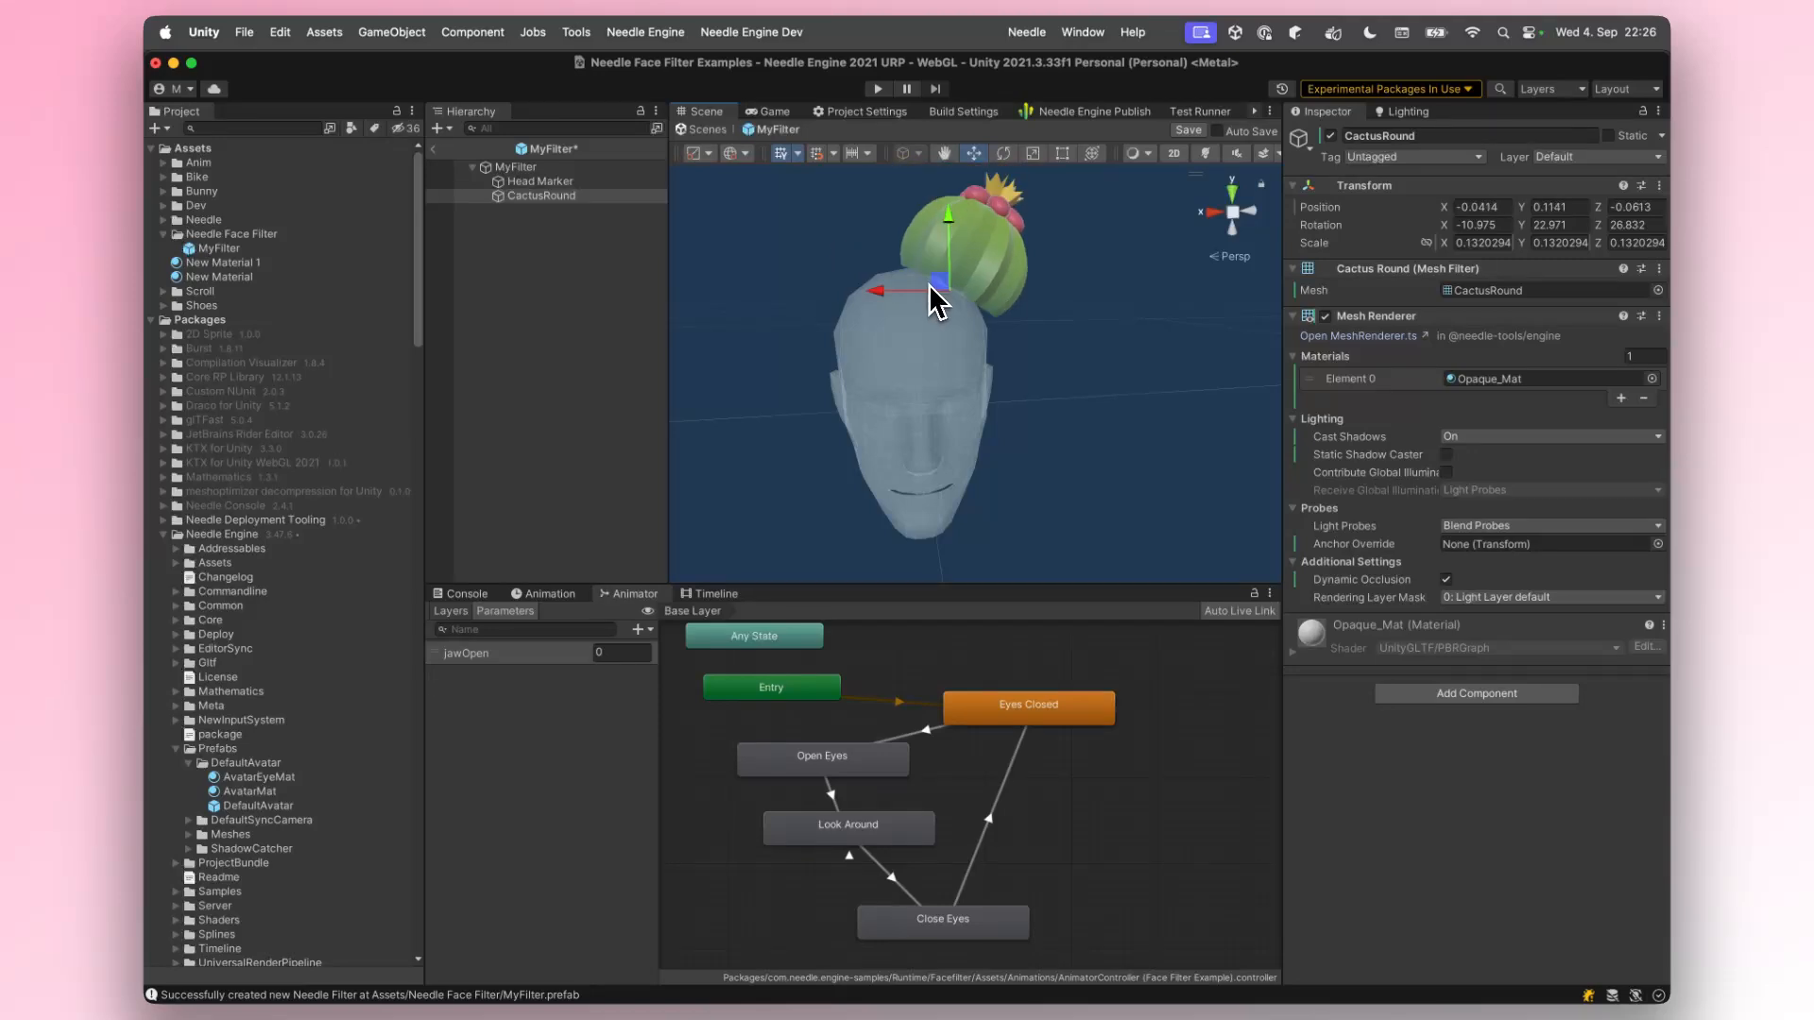
# Try removing the CactusRound object from the new filter, and undo the deletion
pyautogui.press('super+BackSpace')
pyautogui.press('w')
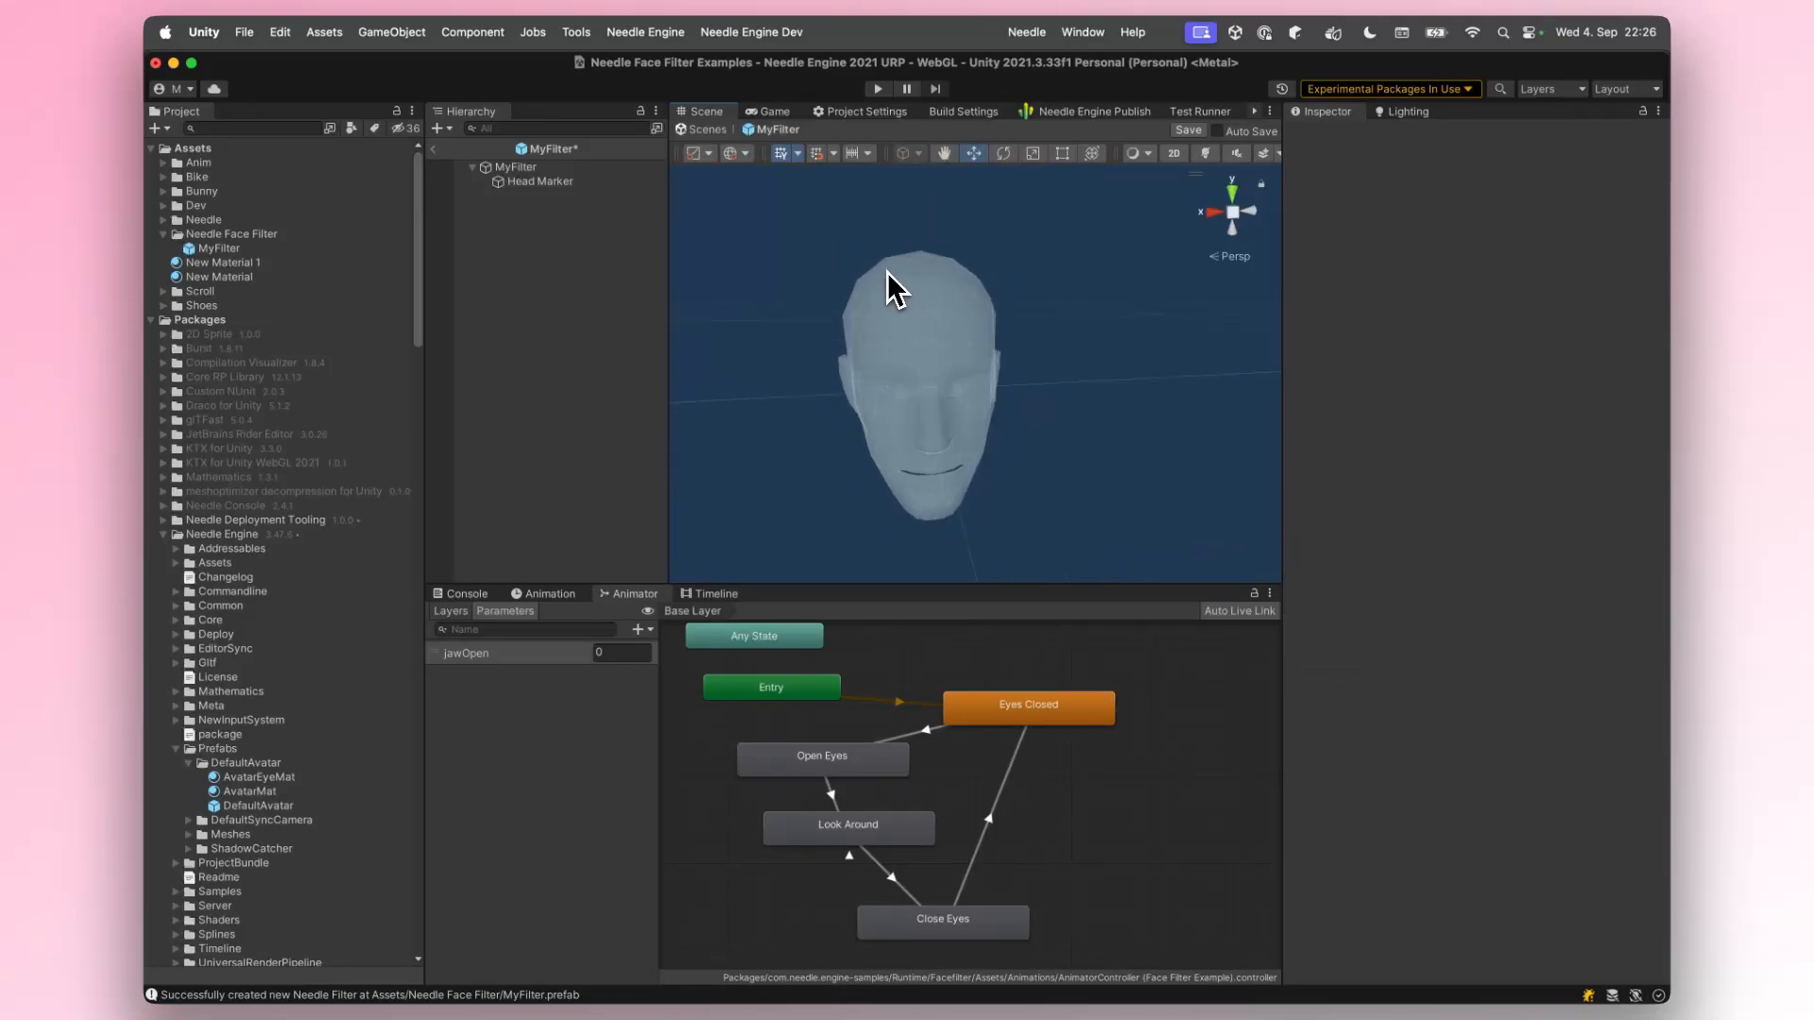
pyautogui.press('super+z')
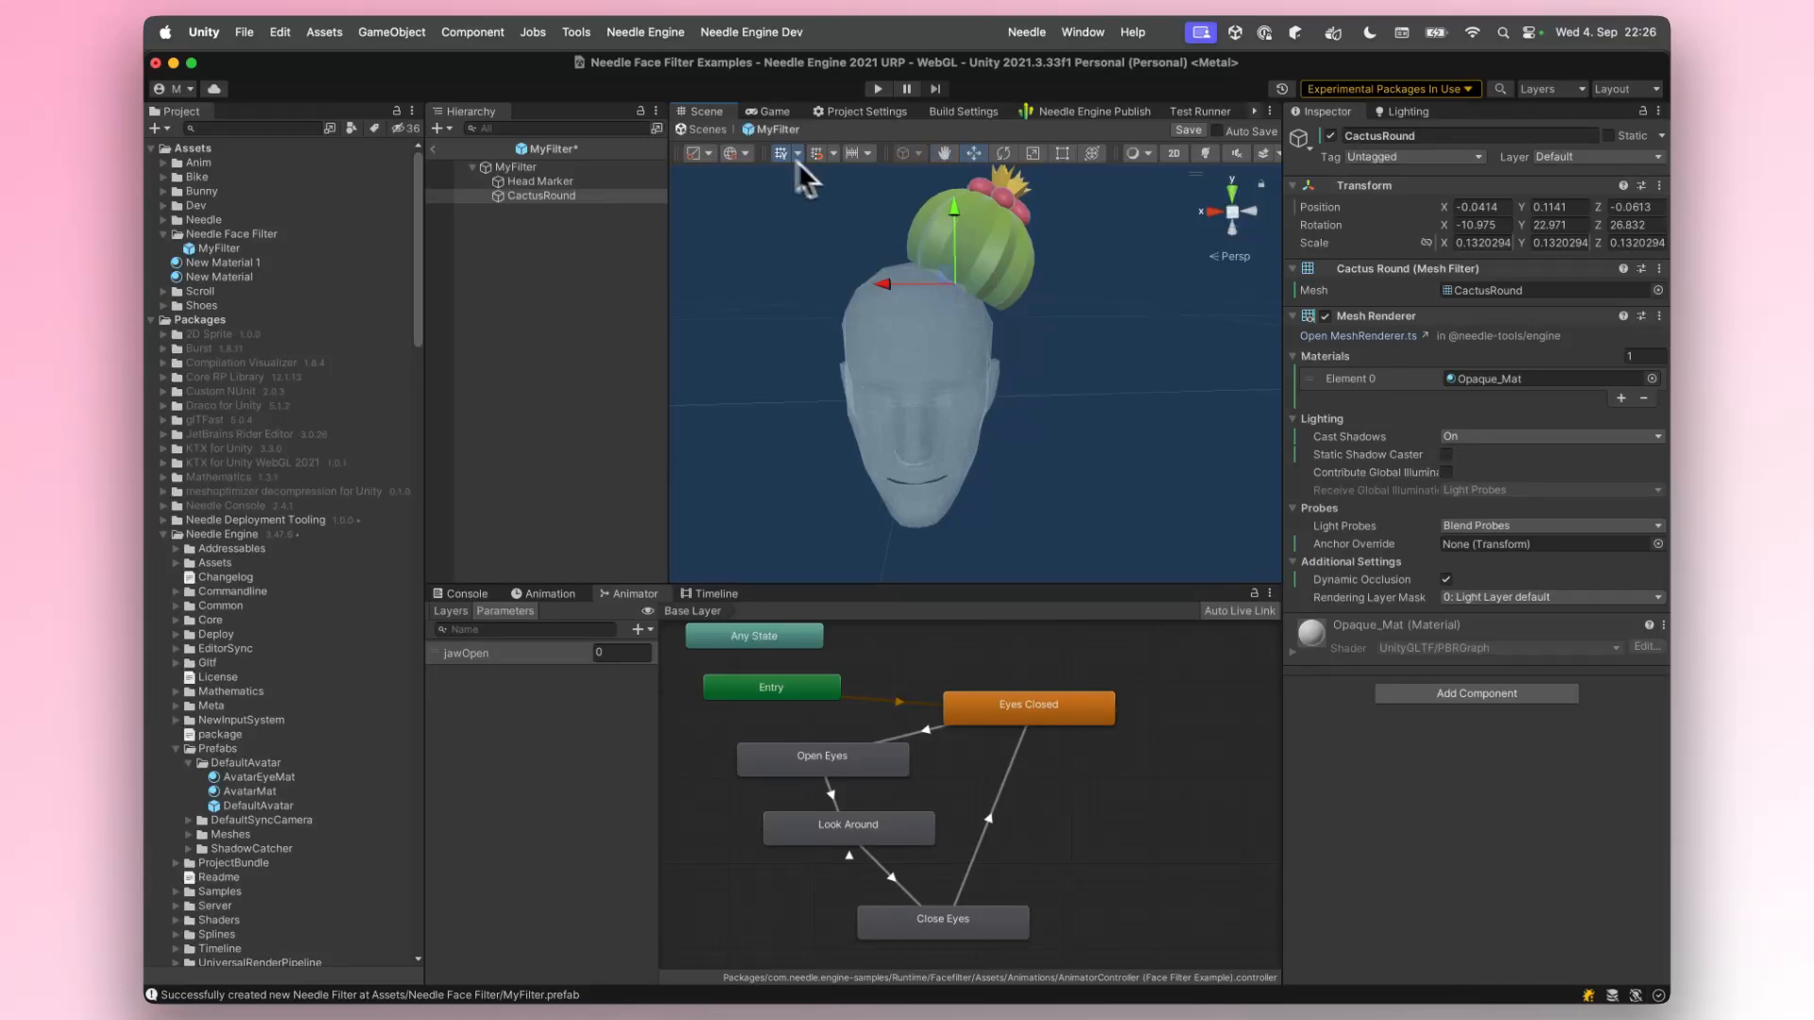
# Leave the new filter prefab for the main scene, saving its changes
pyautogui.click(704, 129)
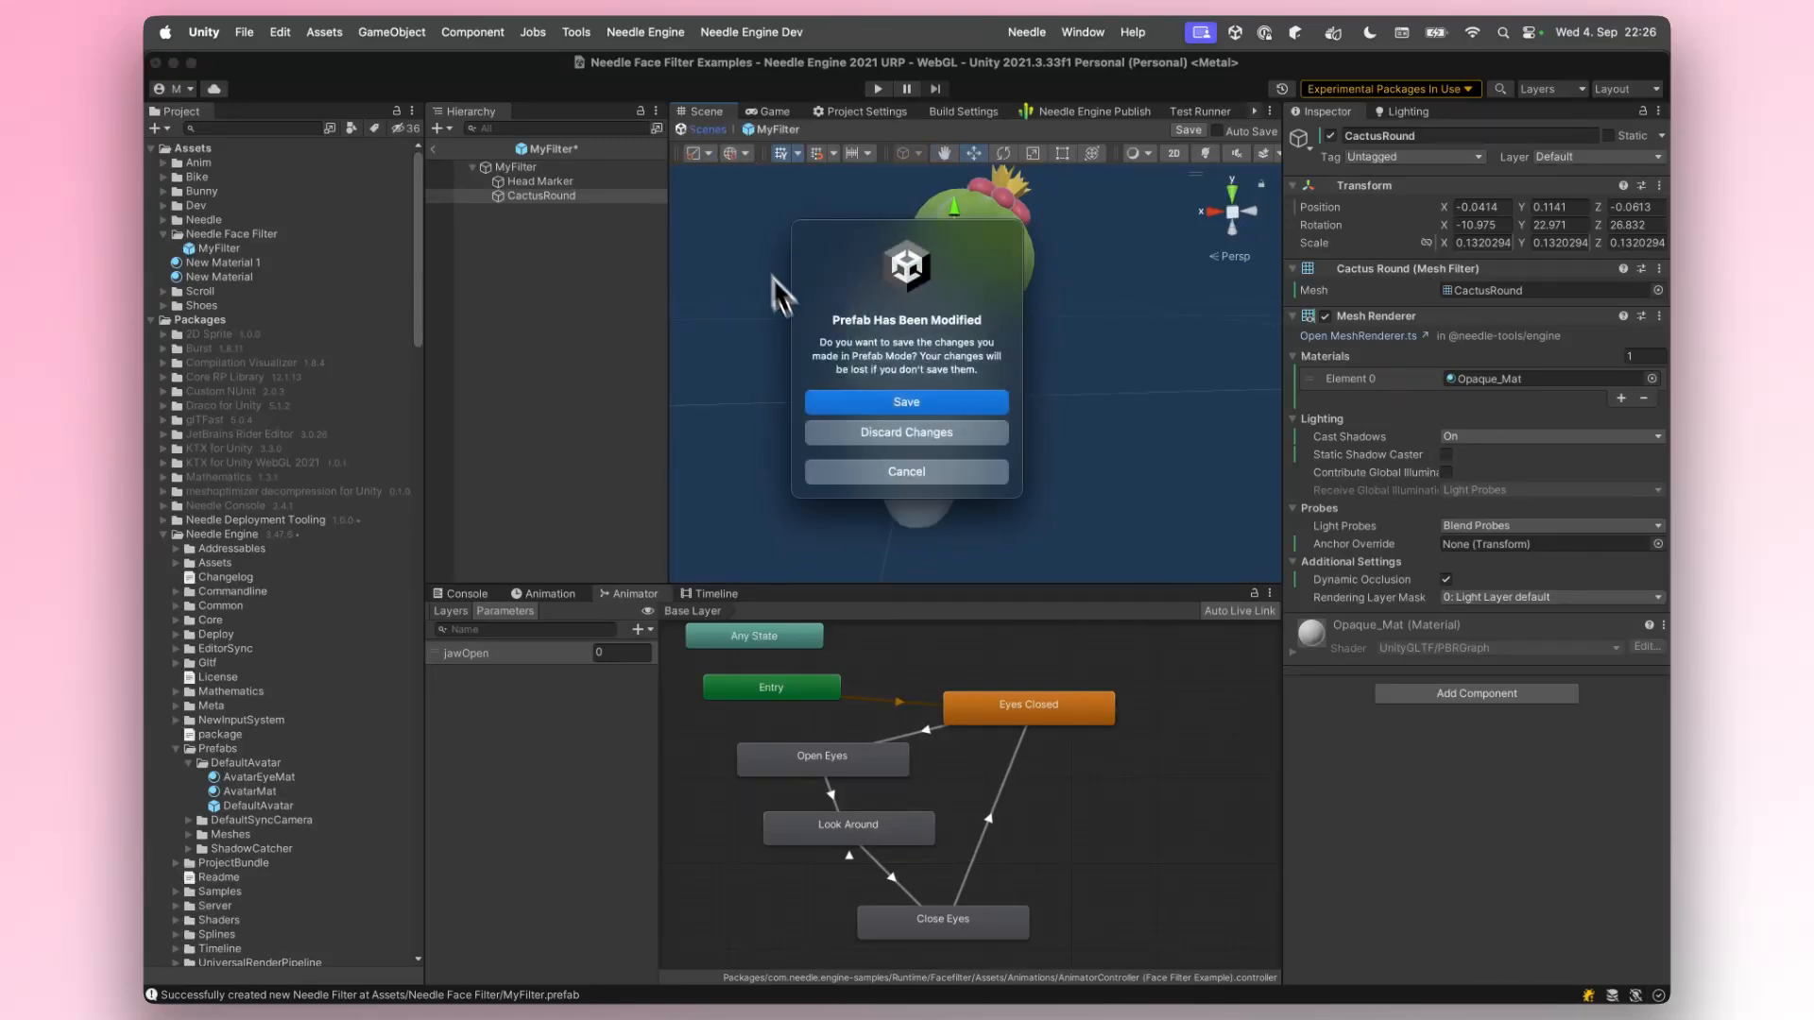
pyautogui.click(936, 405)
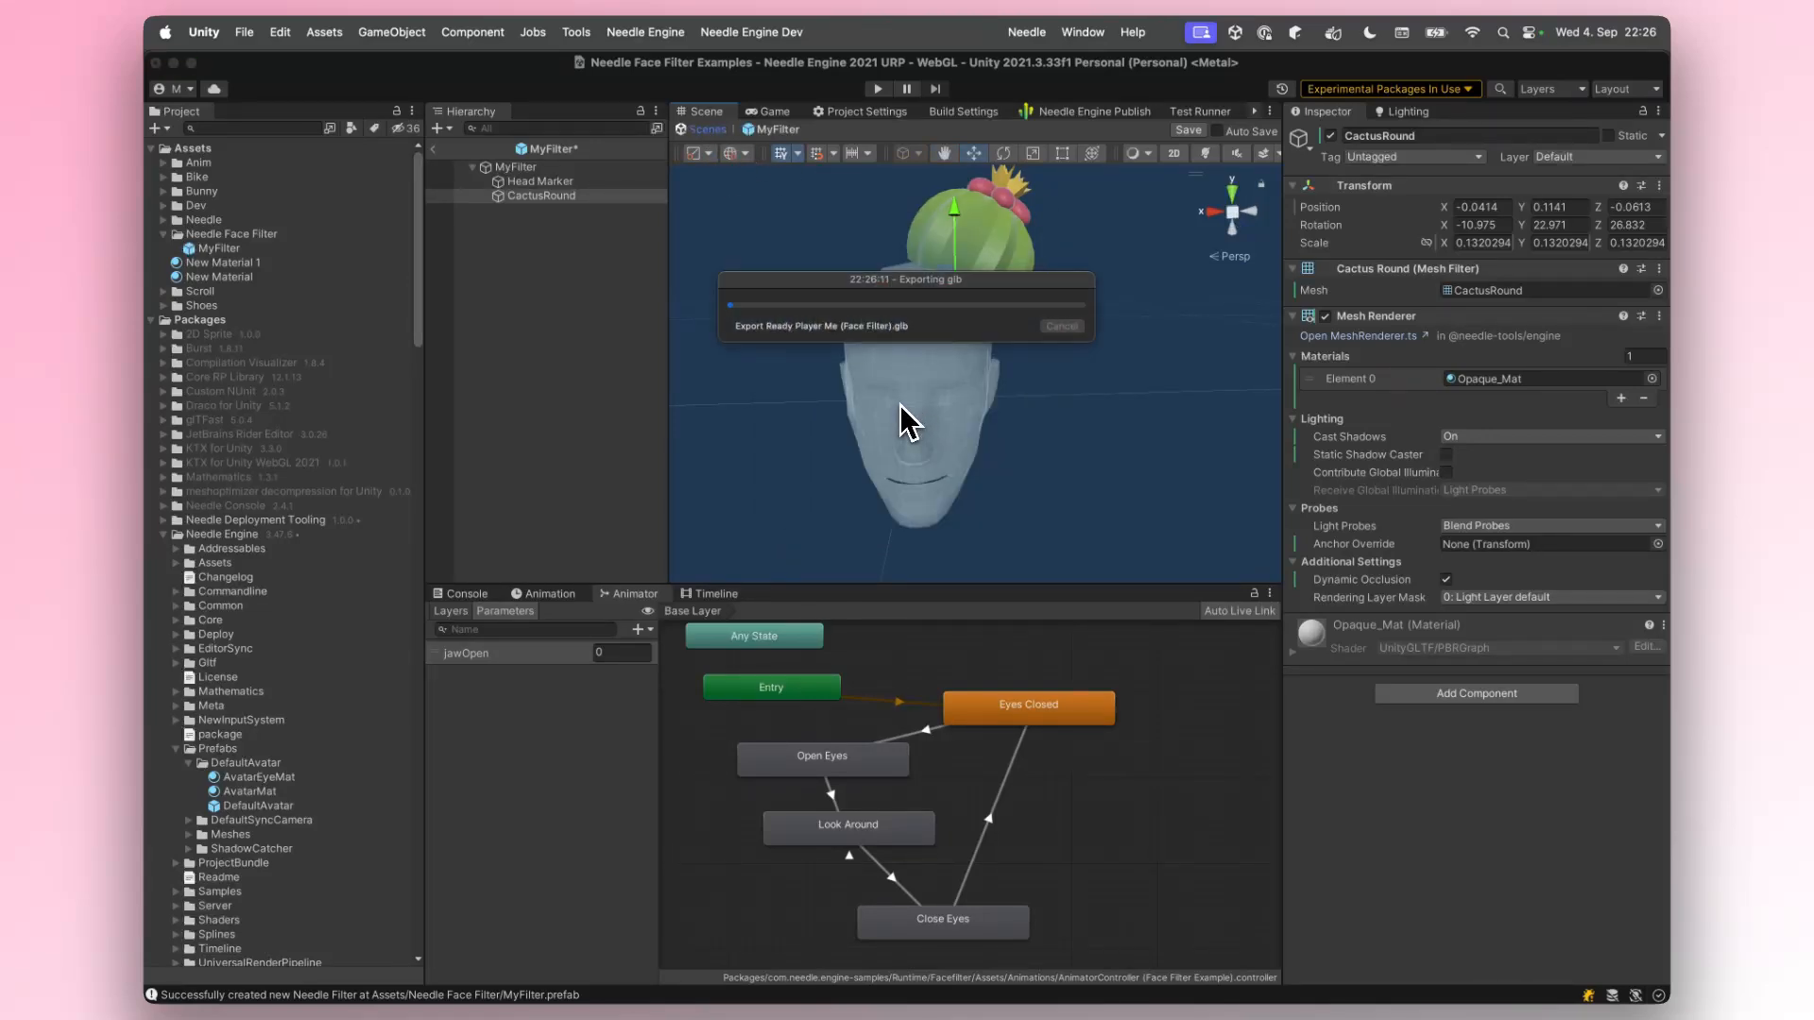